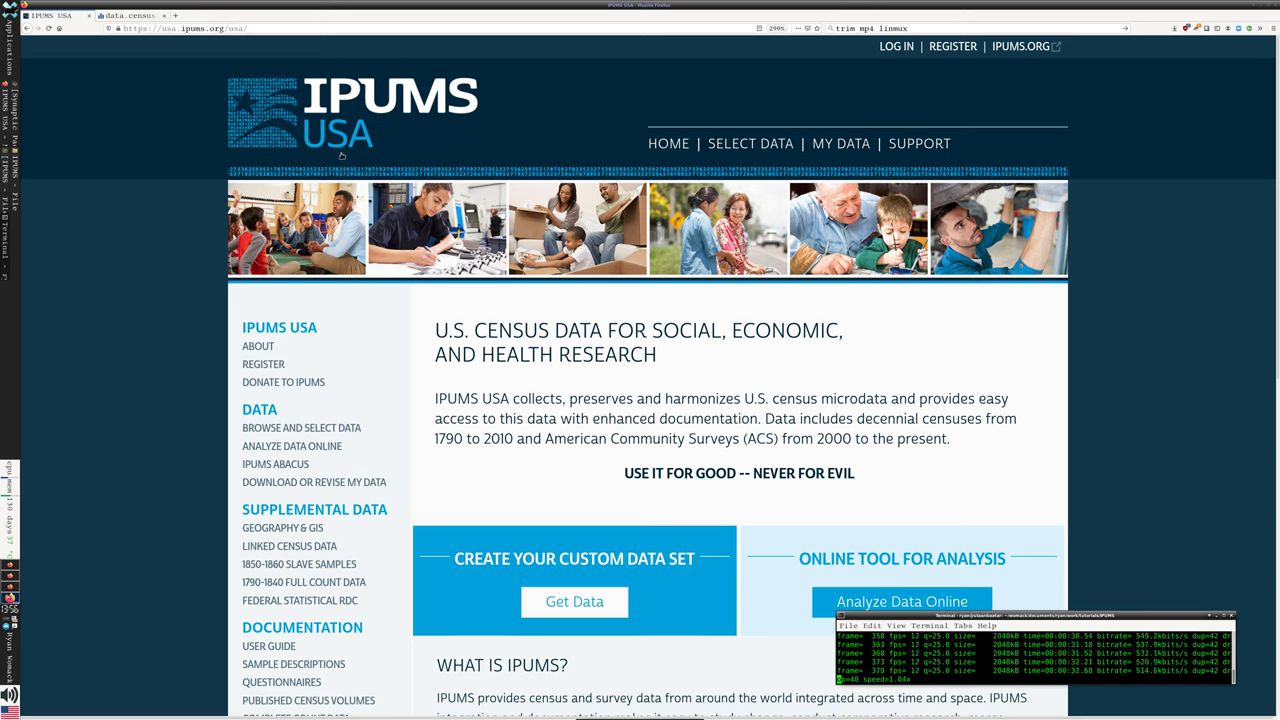
Go to IPUMS USA's Analyze Data Online page and launch IPUMS Abacus in a new tab
click(1212, 615)
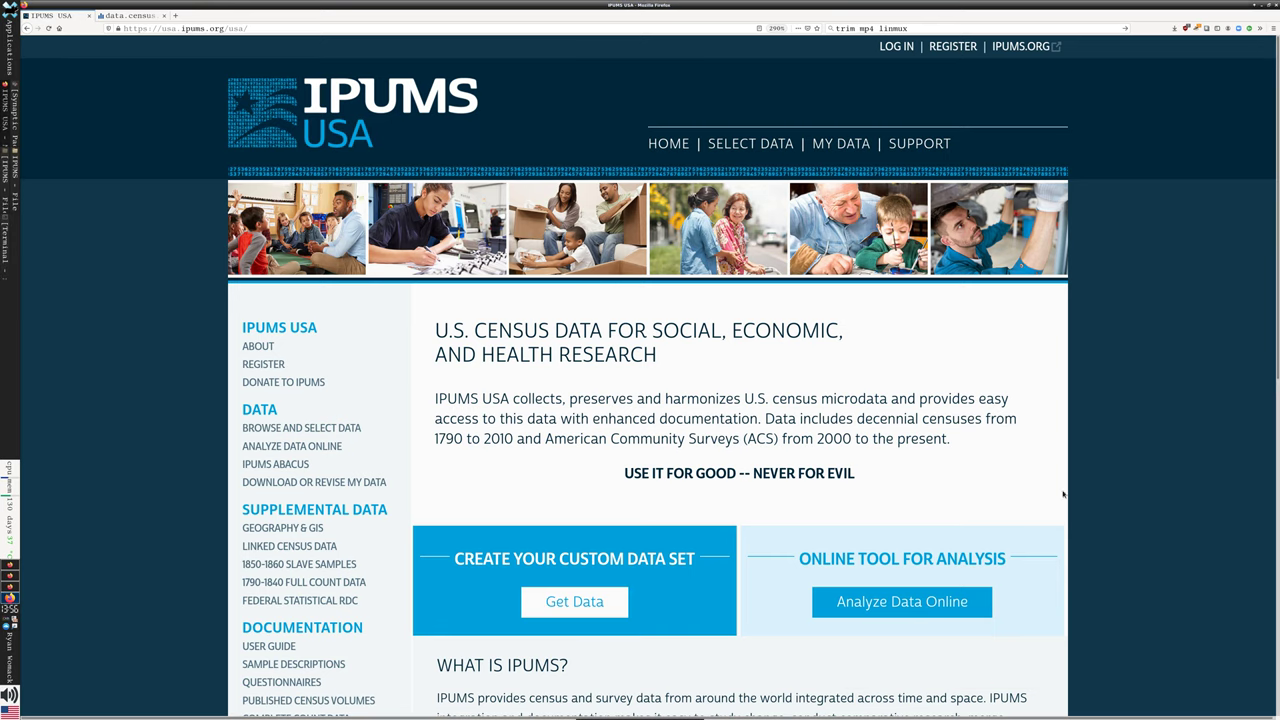
scroll(1055, 490, down, 3)
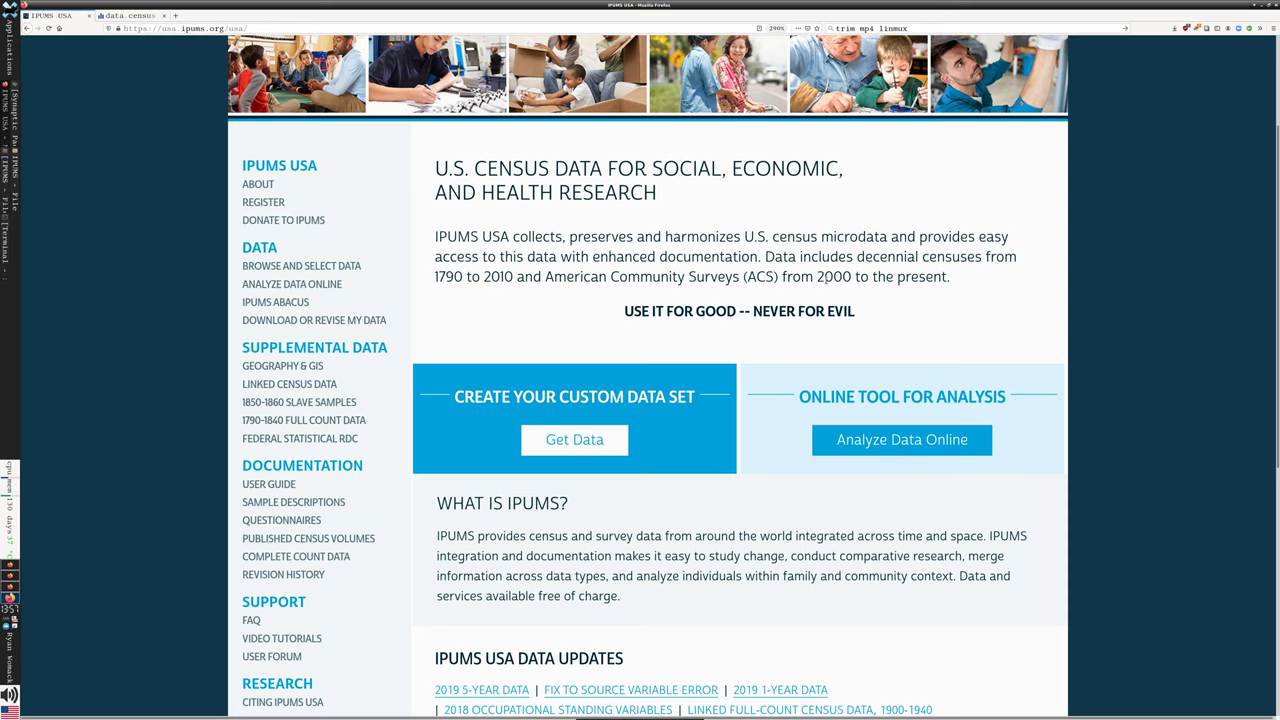
click(885, 439)
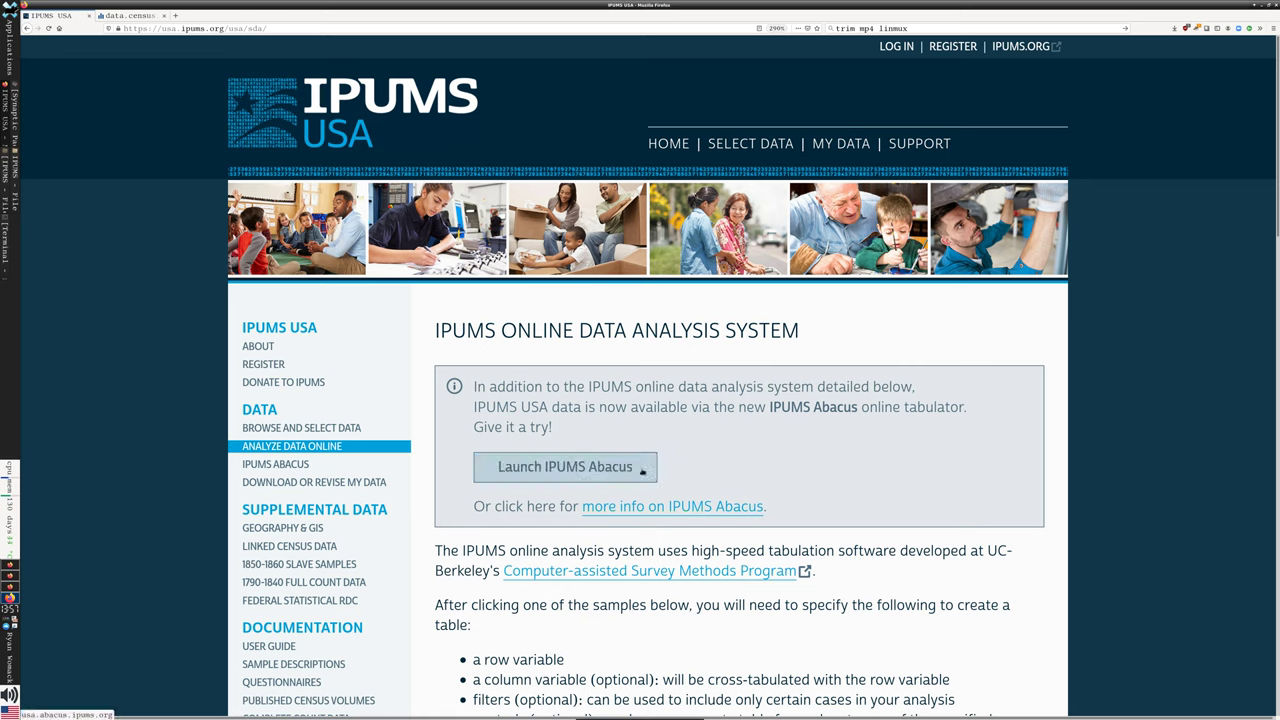
scroll(720, 464, down, 2)
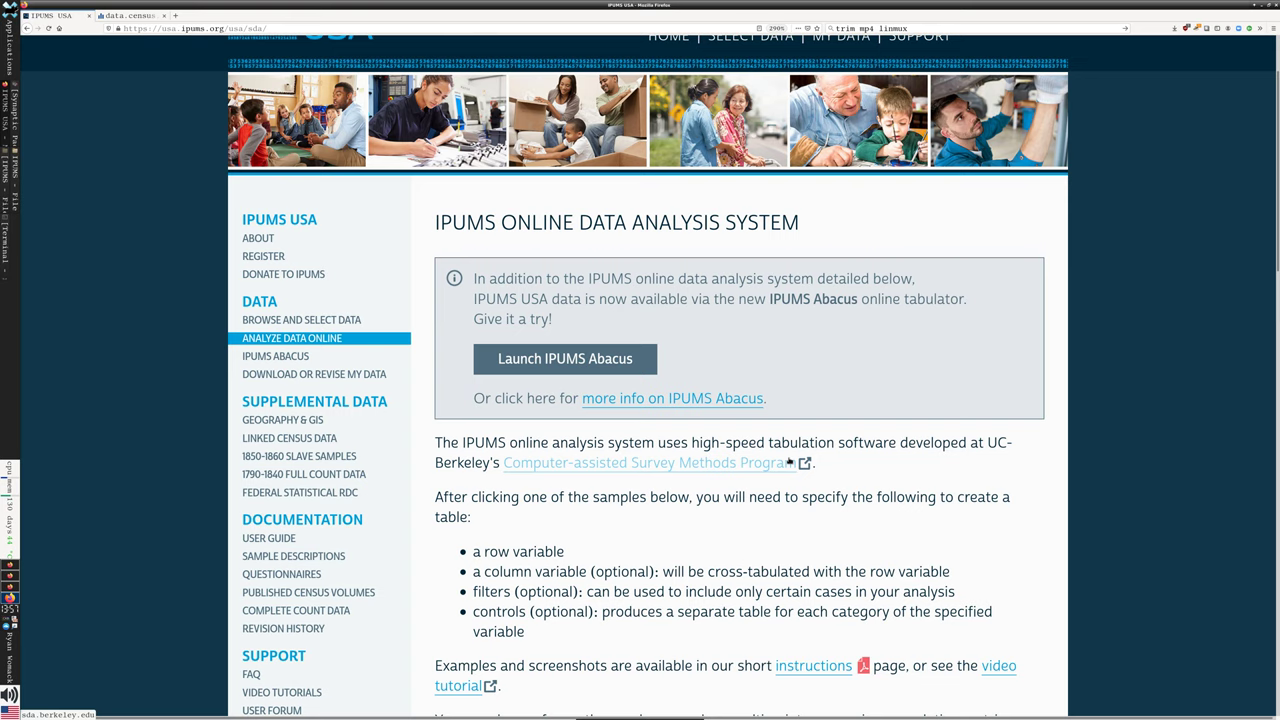
scroll(785, 452, down, 2)
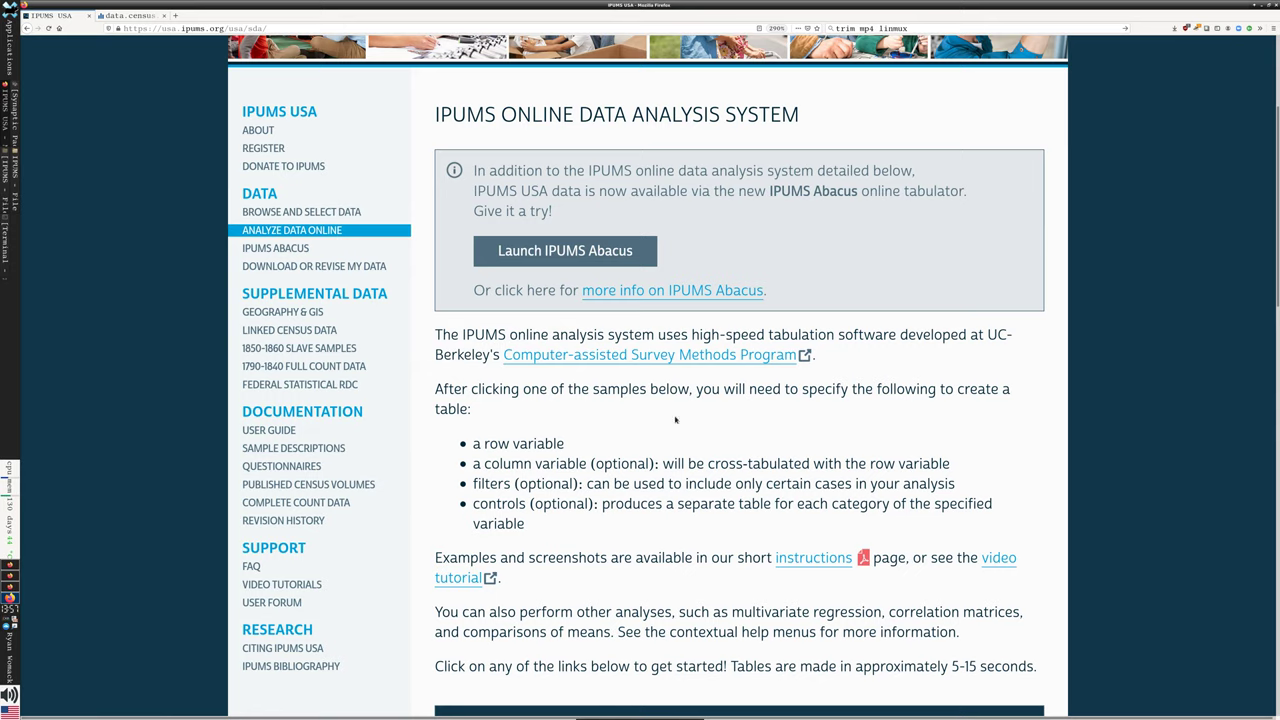
click(572, 256)
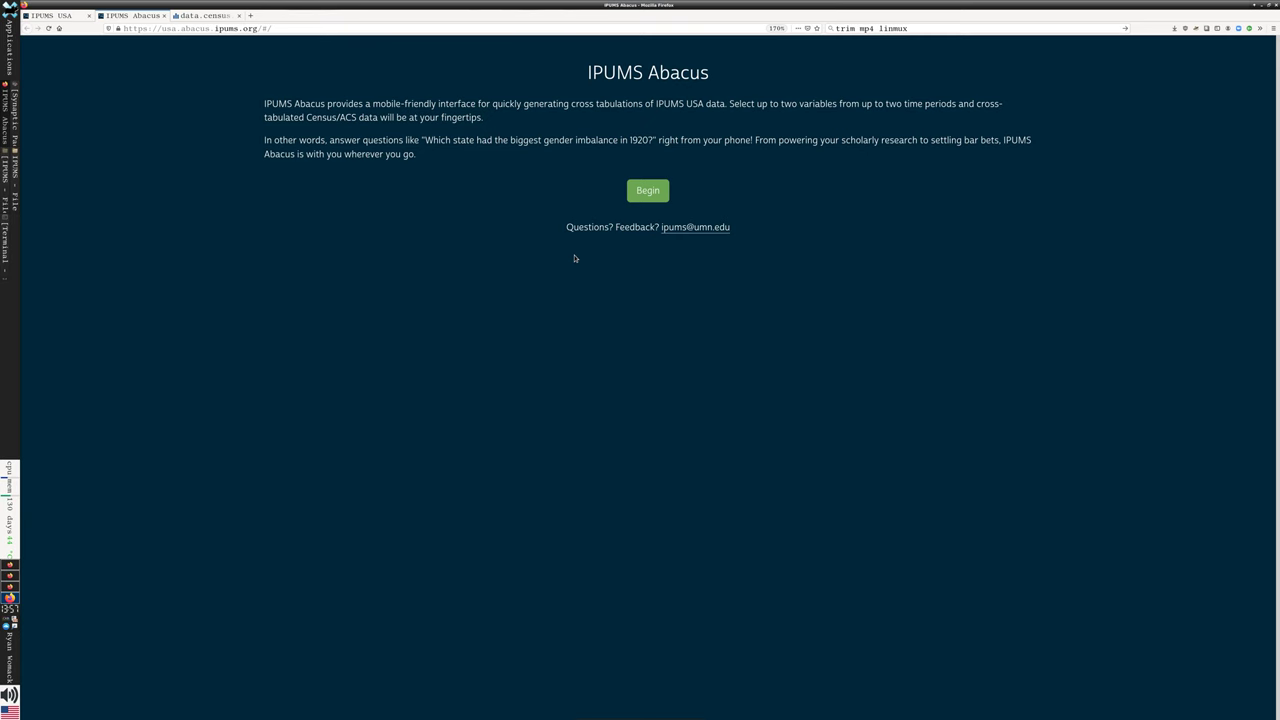
Begin a new tabulation from the Abacus landing page
click(648, 190)
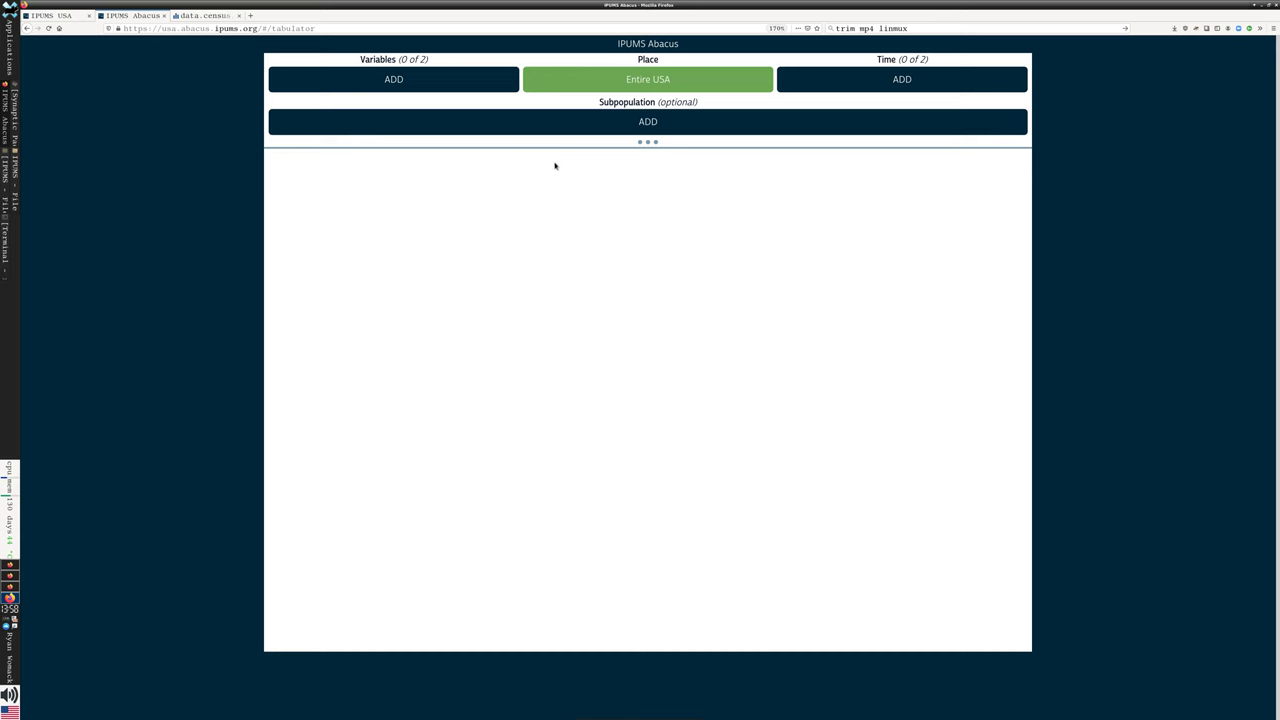
Add AGE from Demographic and BPL Birthplace from Race, Ethnicity, and Nativity as table variables
click(390, 84)
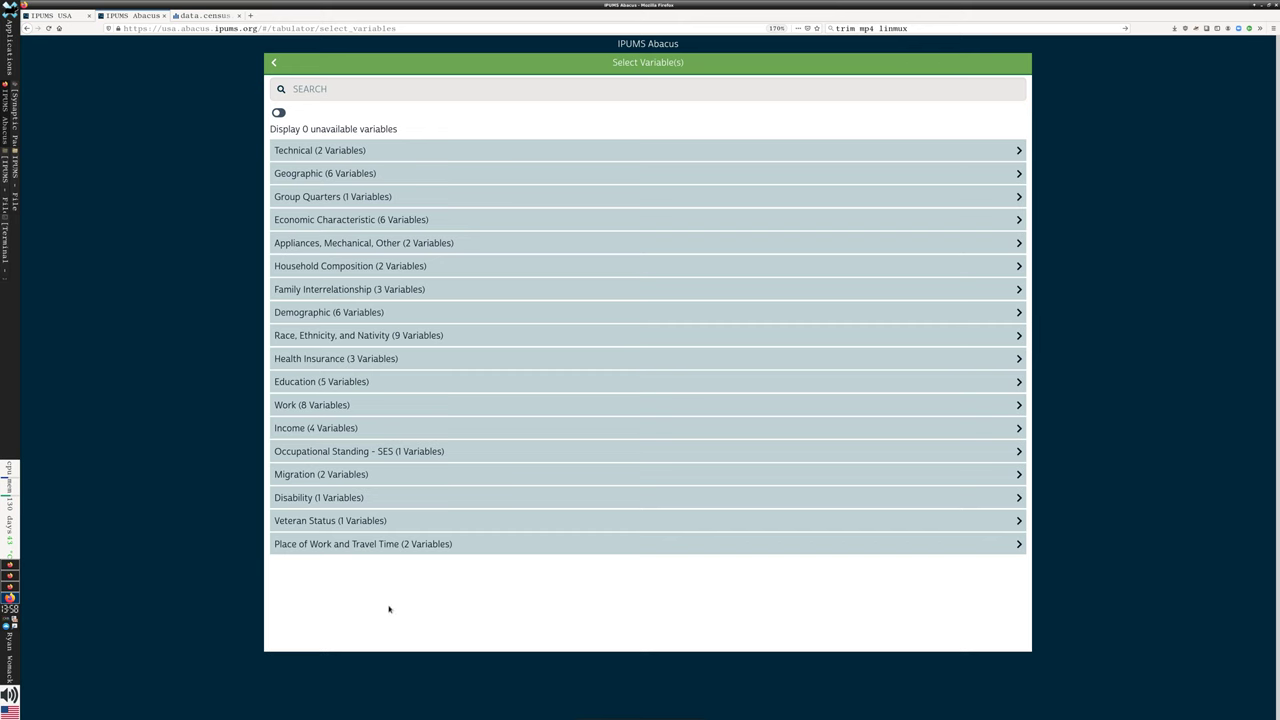
click(457, 311)
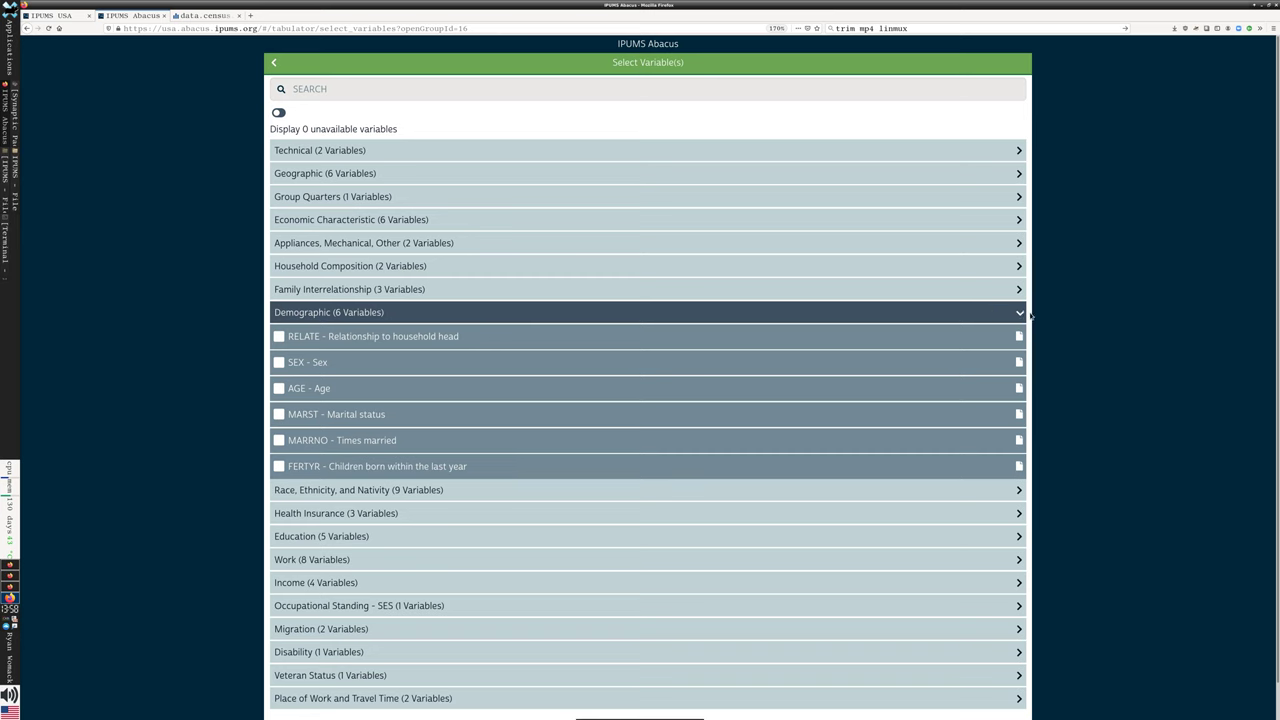
click(279, 389)
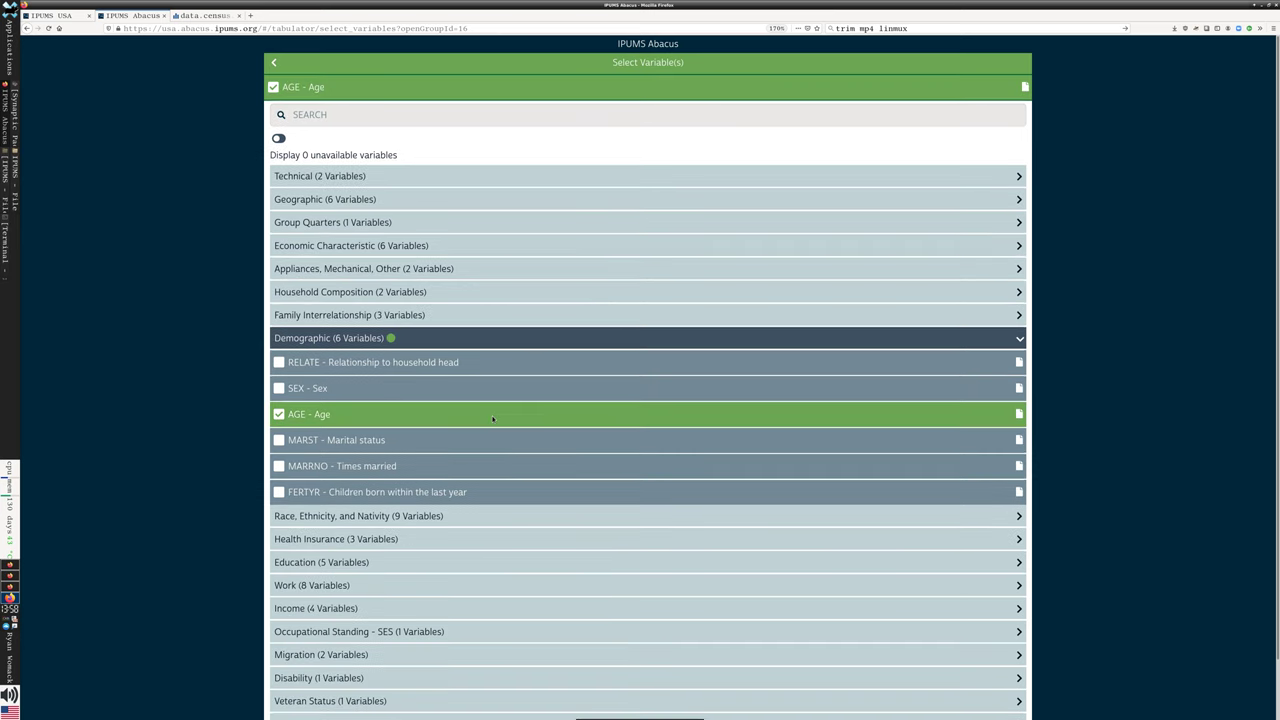
scroll(530, 457, down, 1)
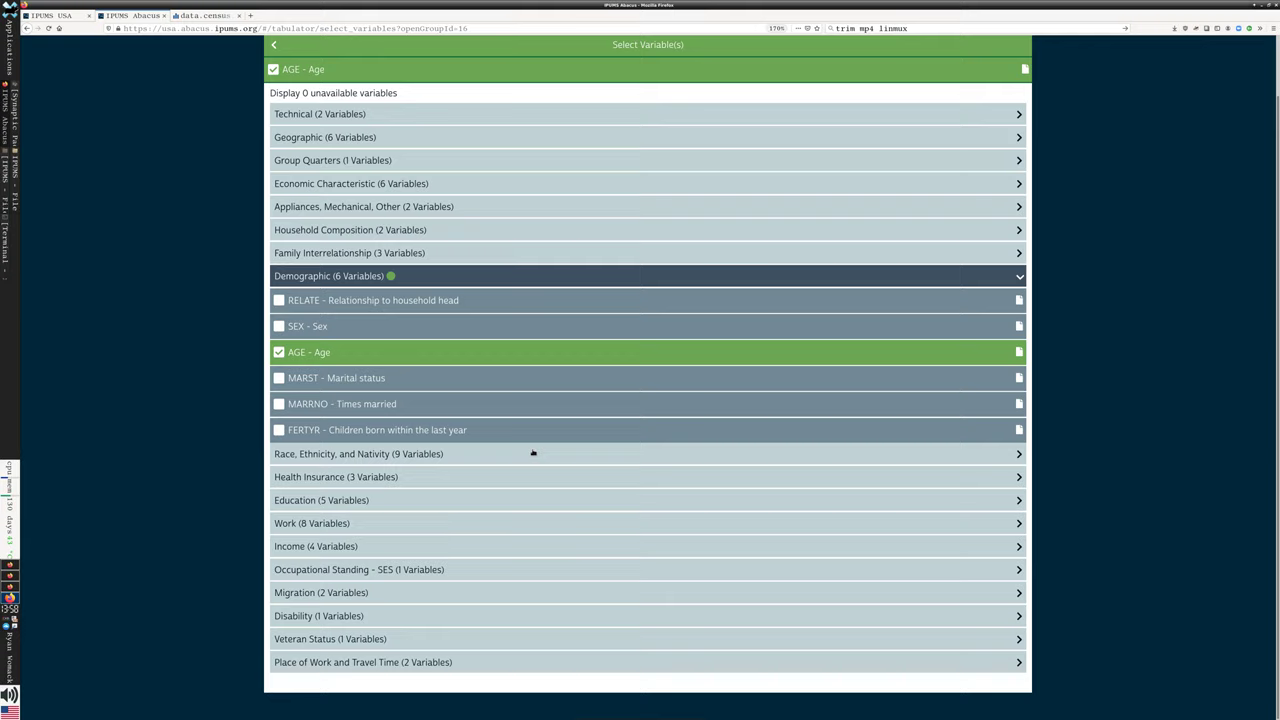
click(434, 454)
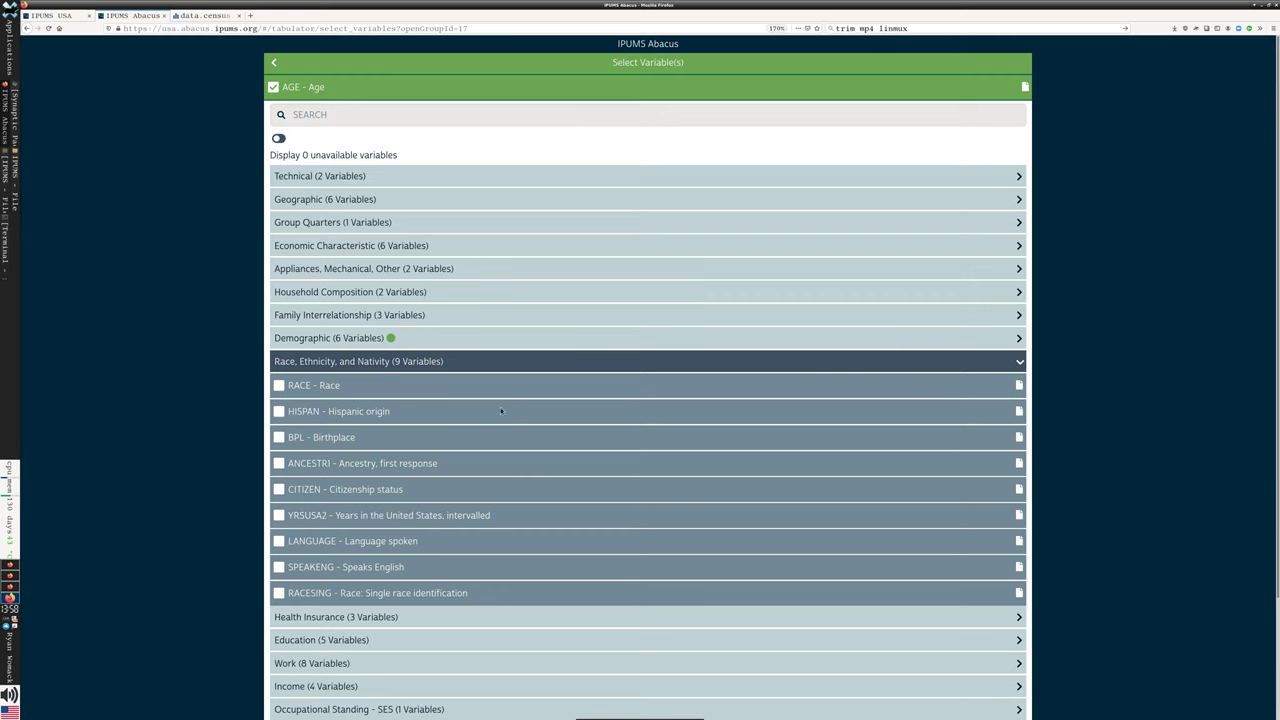
click(279, 439)
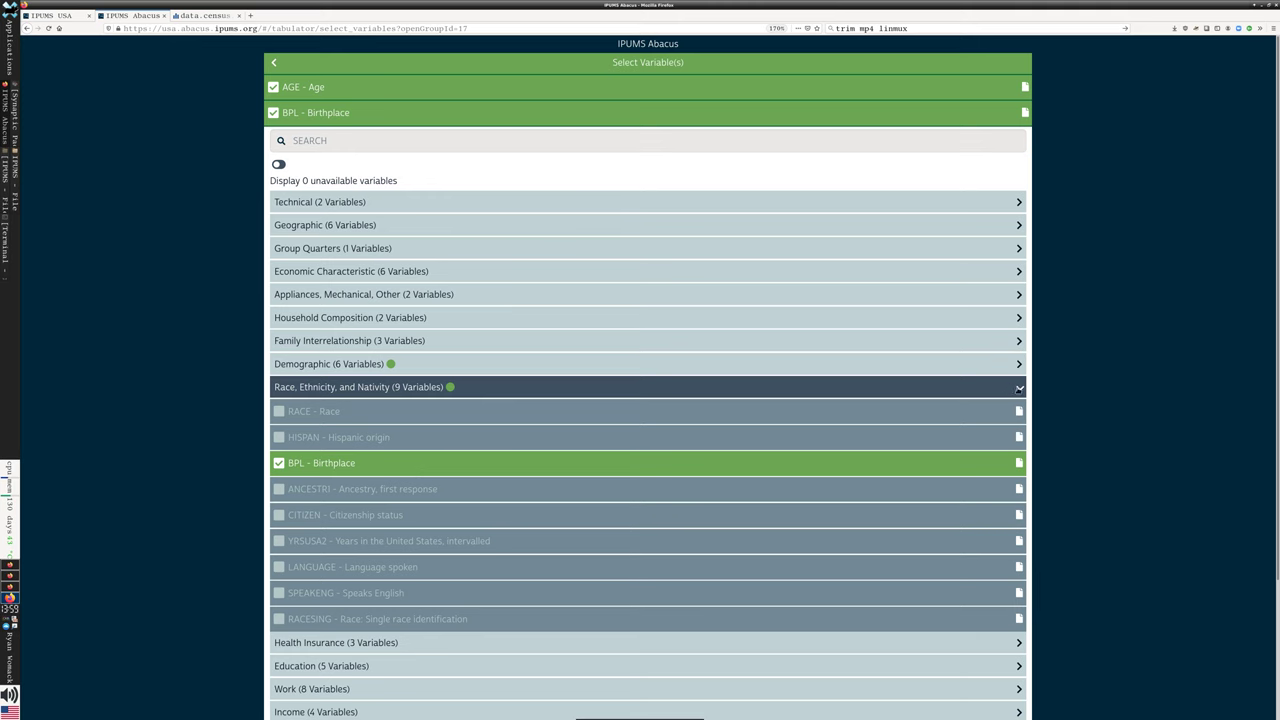
click(1008, 387)
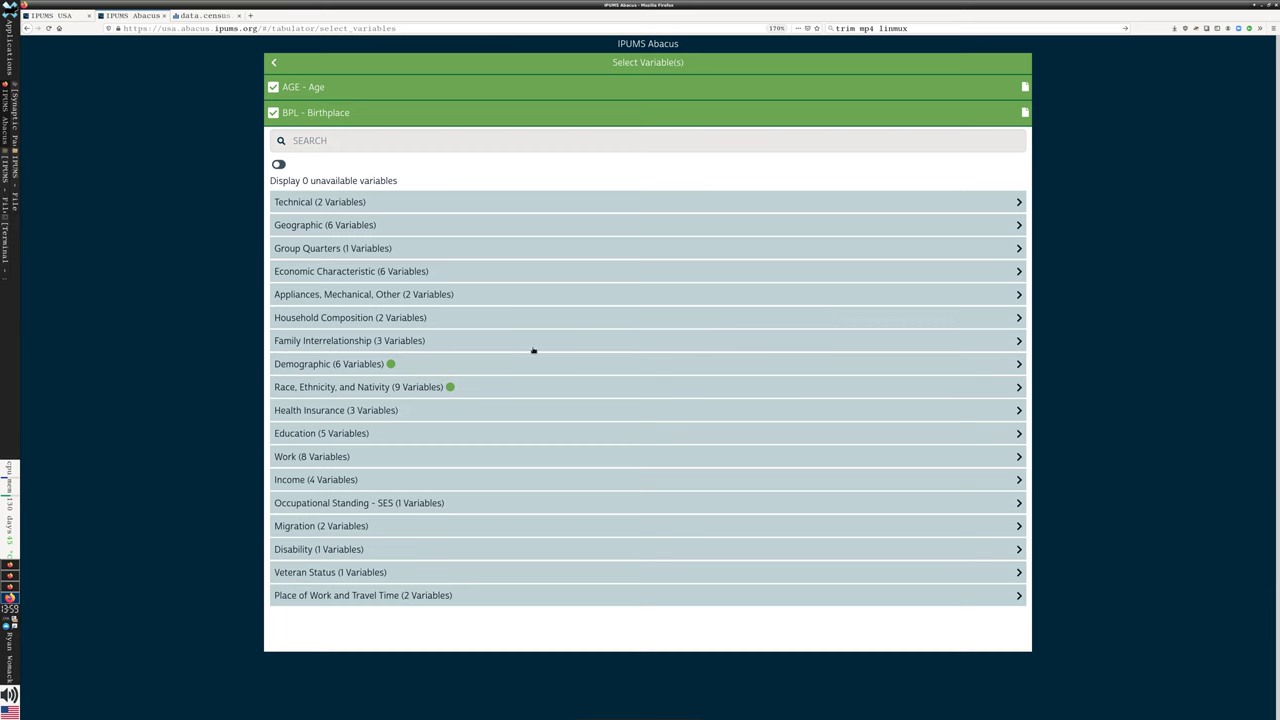
Select the 2019 ACS and 1980 5% samples as the table's time periods
click(274, 63)
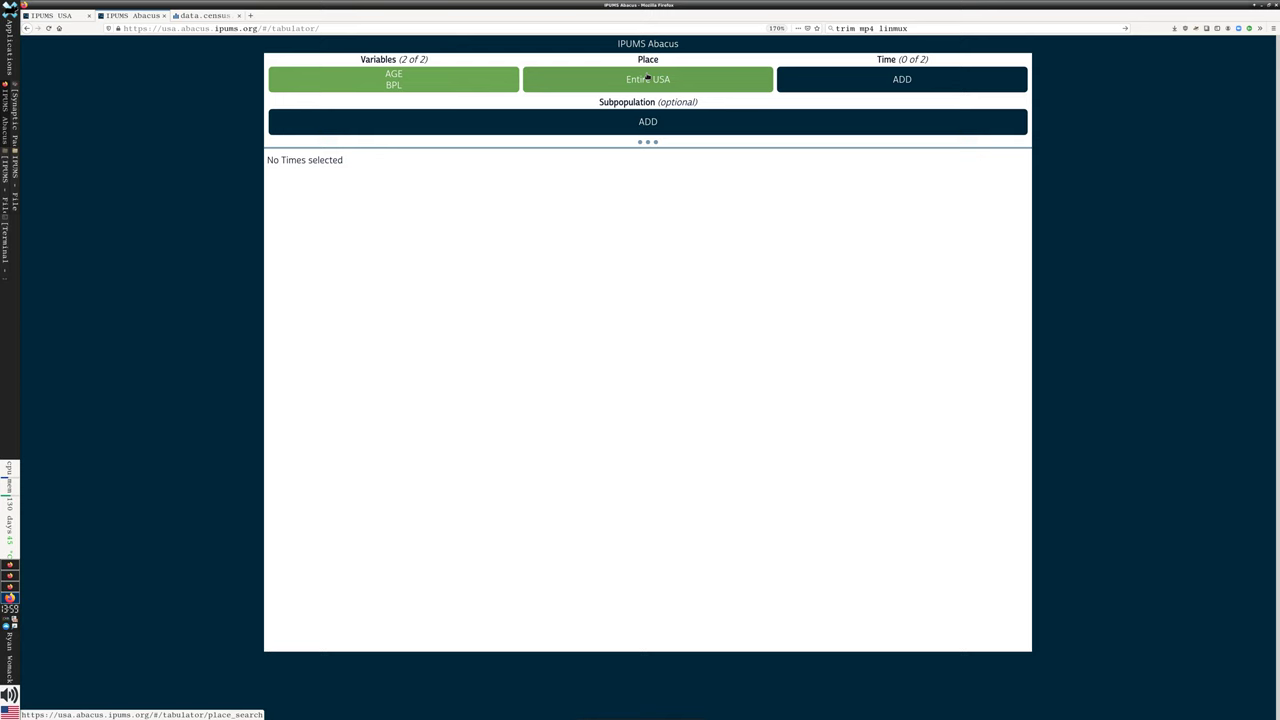
click(922, 78)
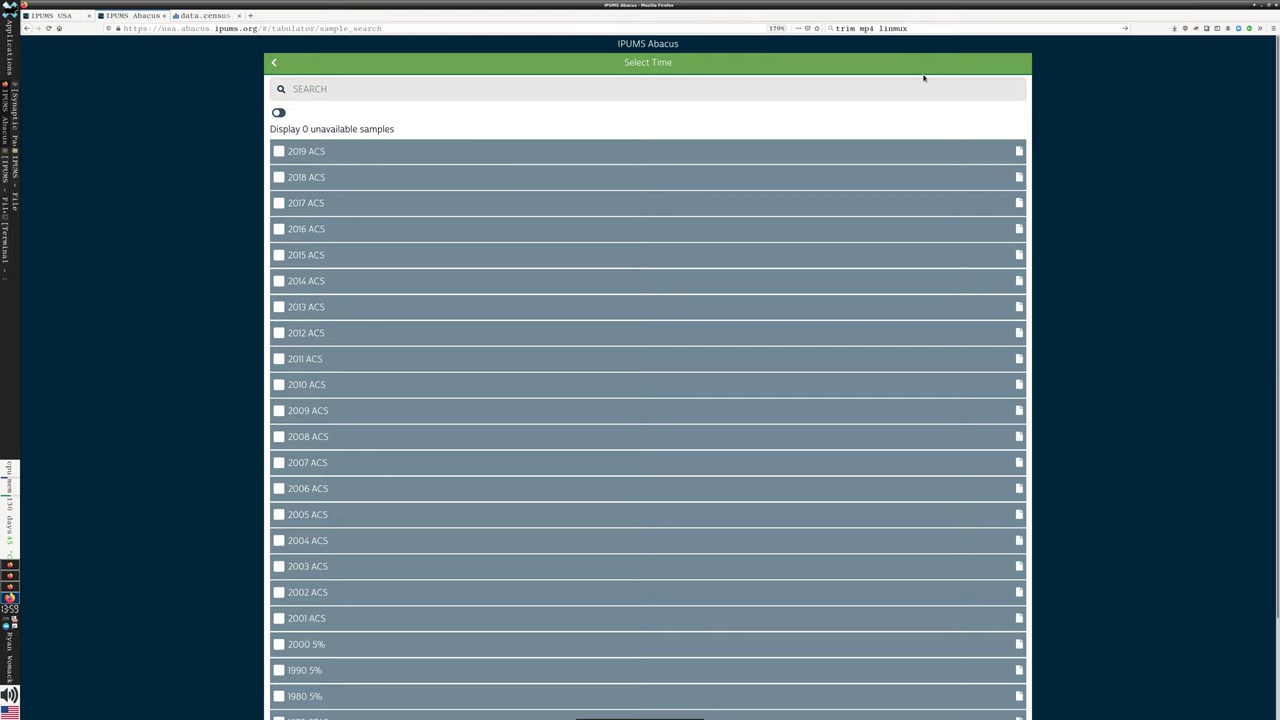
scroll(812, 228, down, 1)
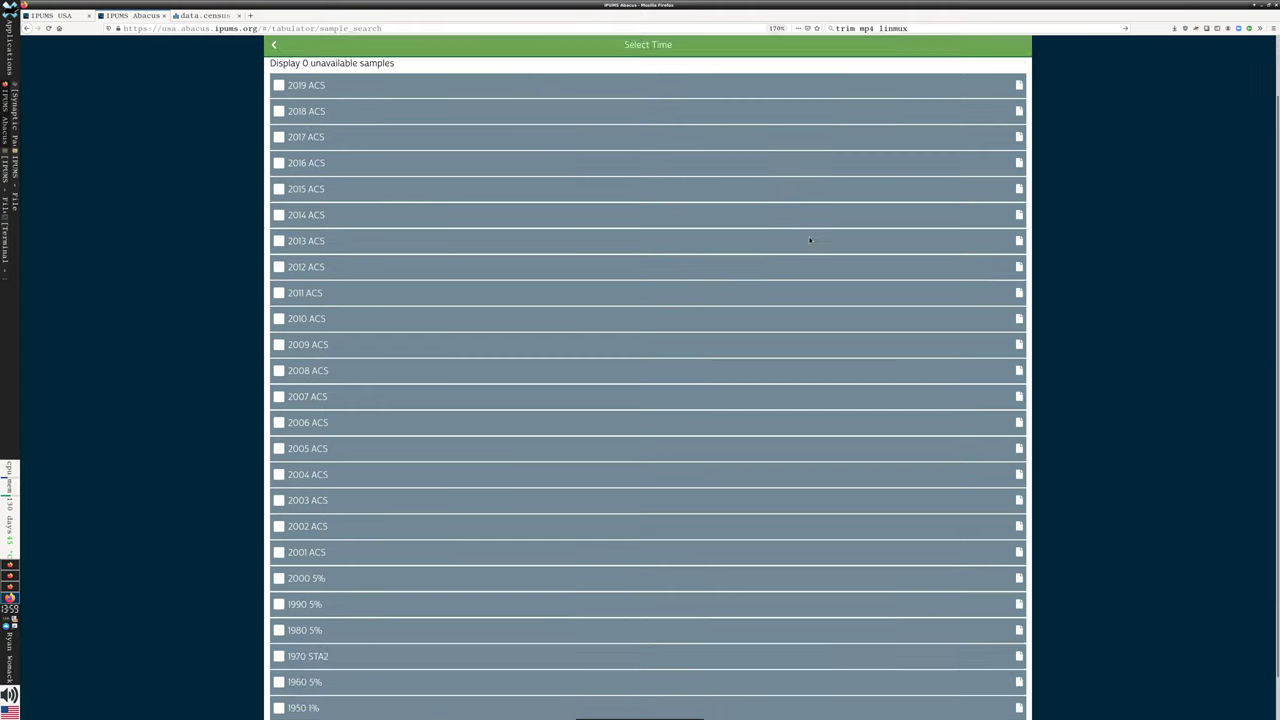
scroll(801, 234, up, 1)
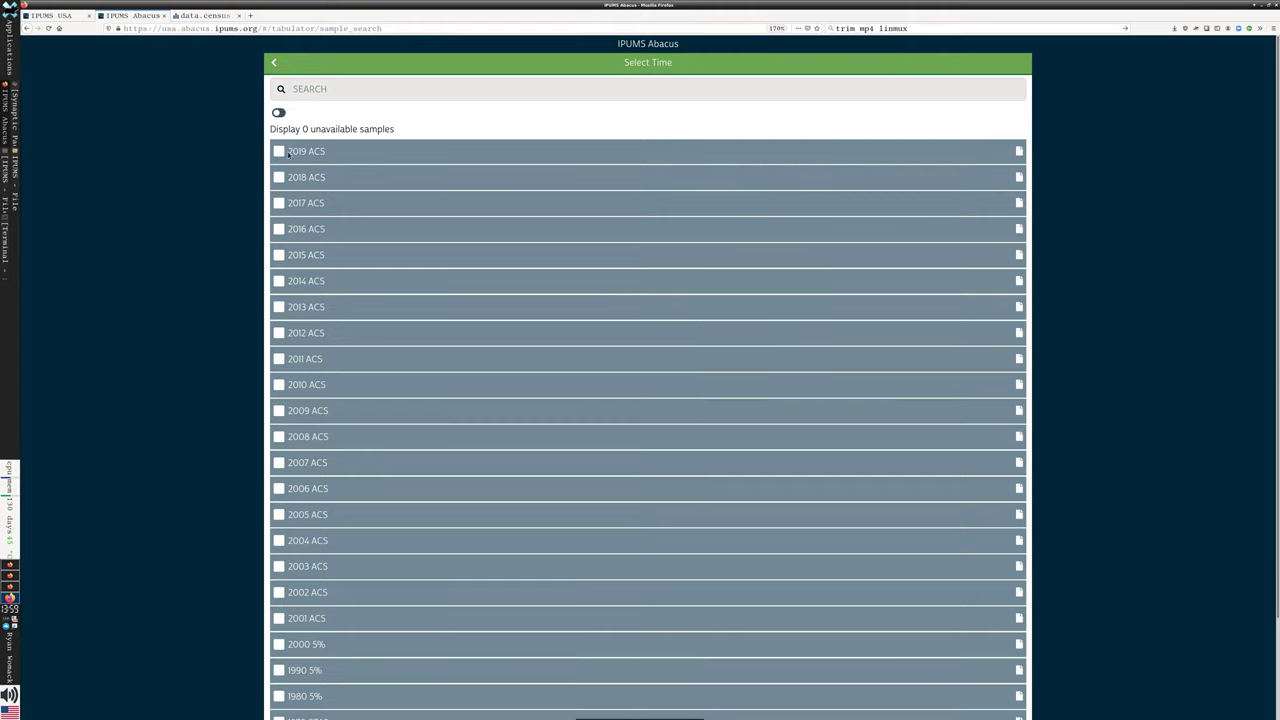
click(284, 157)
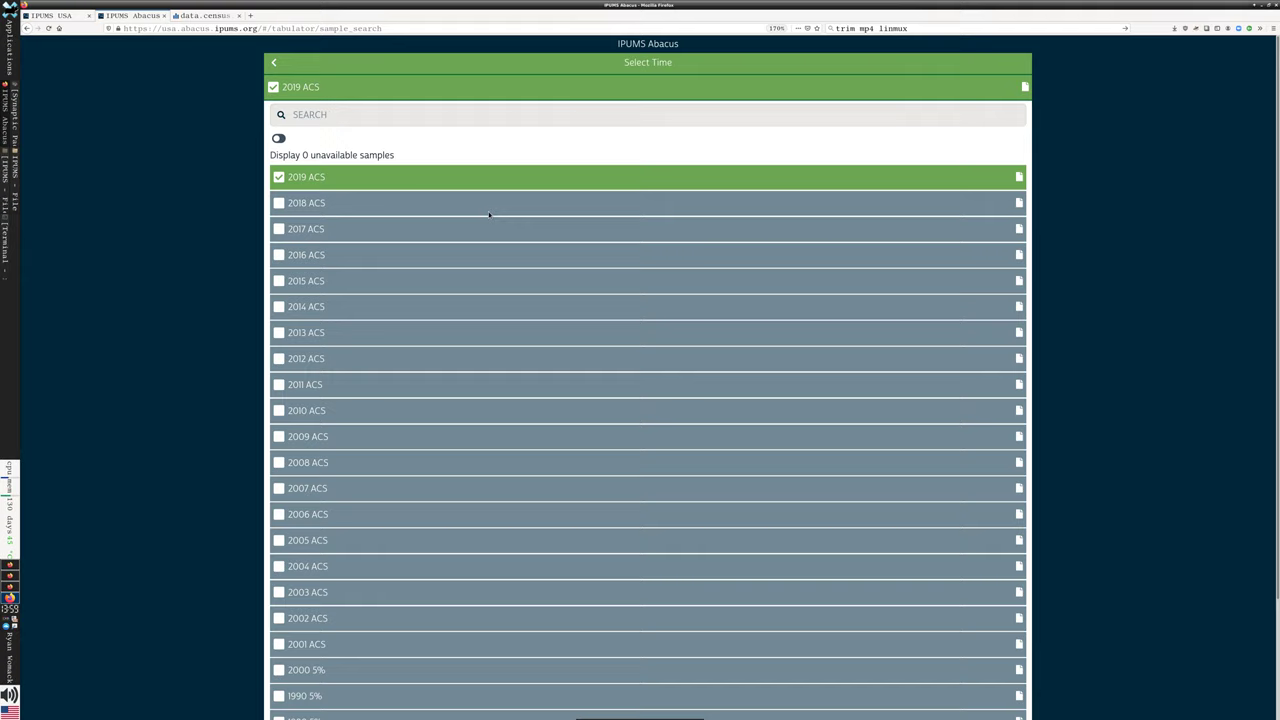
scroll(518, 233, down, 3)
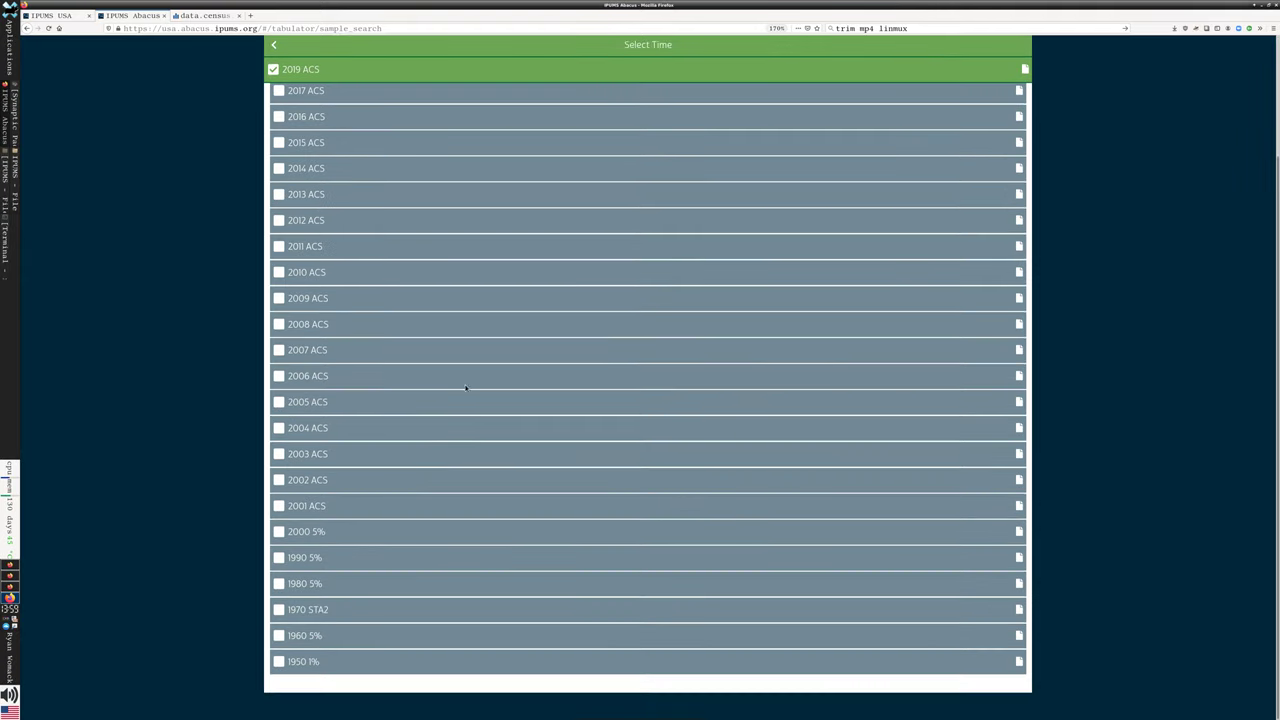
click(281, 588)
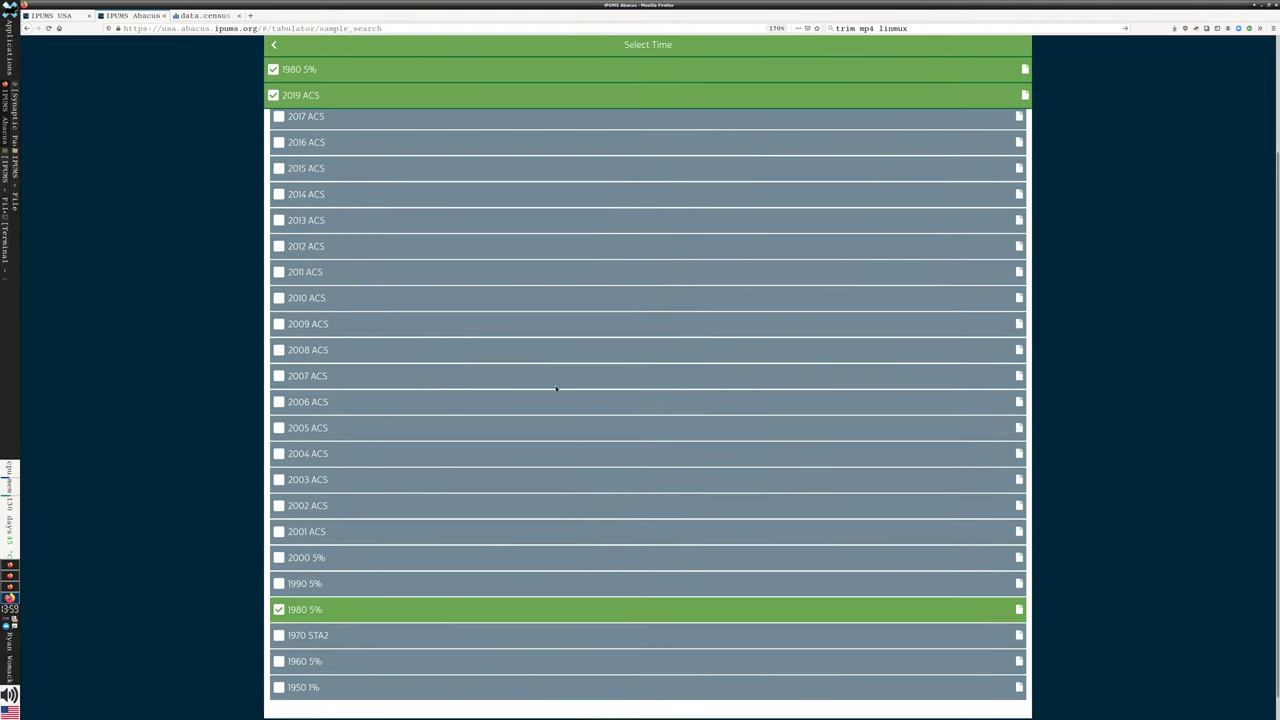
click(276, 46)
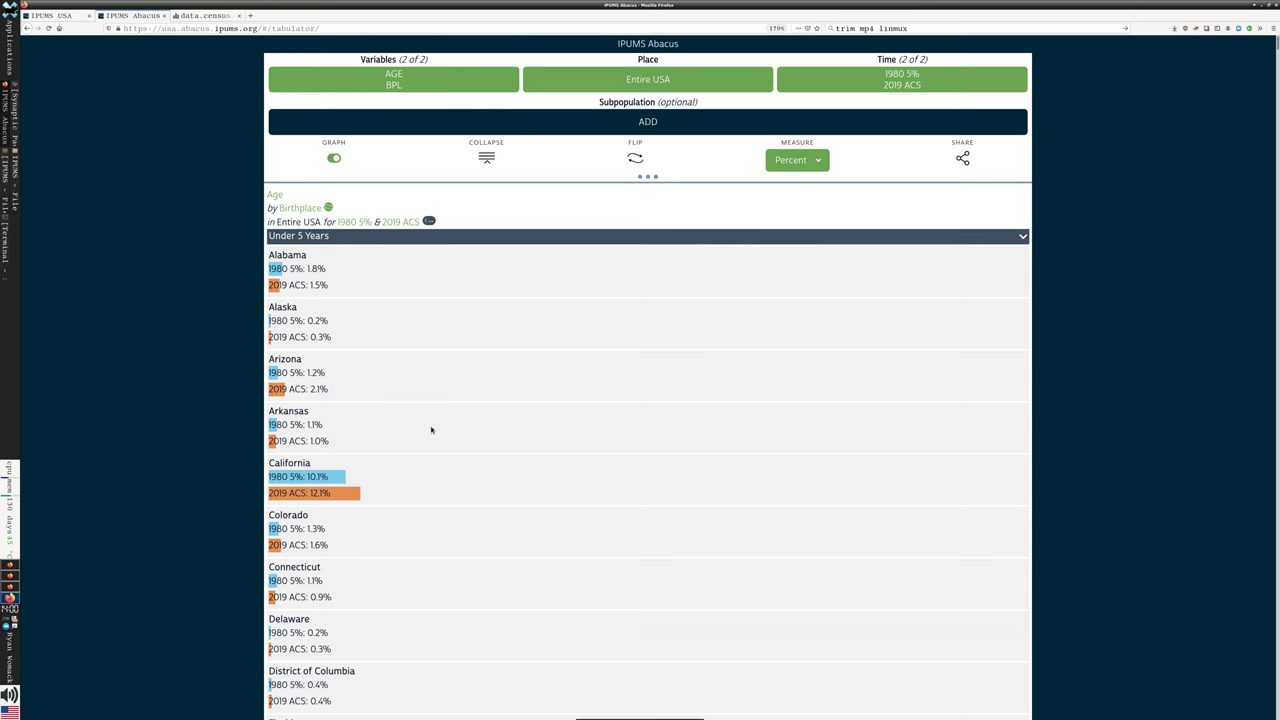
scroll(460, 427, down, 2)
scroll(491, 423, up, 2)
scroll(405, 365, down, 2)
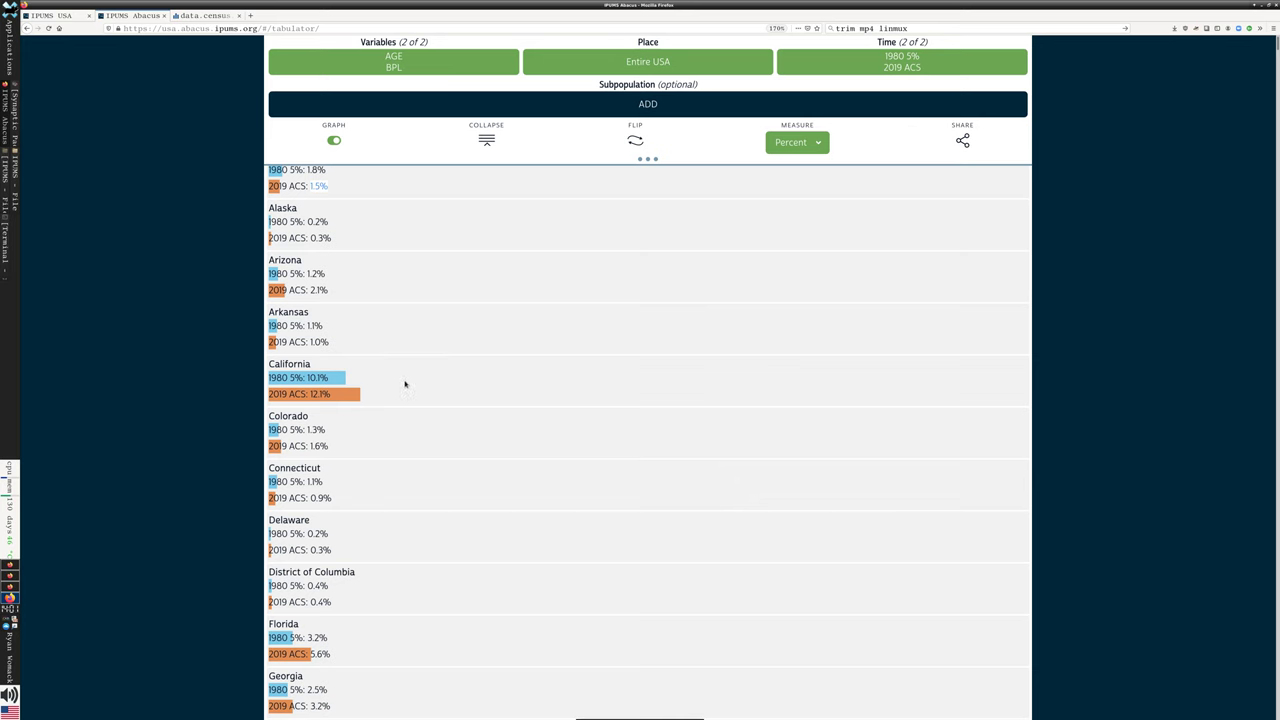
drag(308, 378, 332, 378)
click(389, 397)
scroll(405, 403, down, 3)
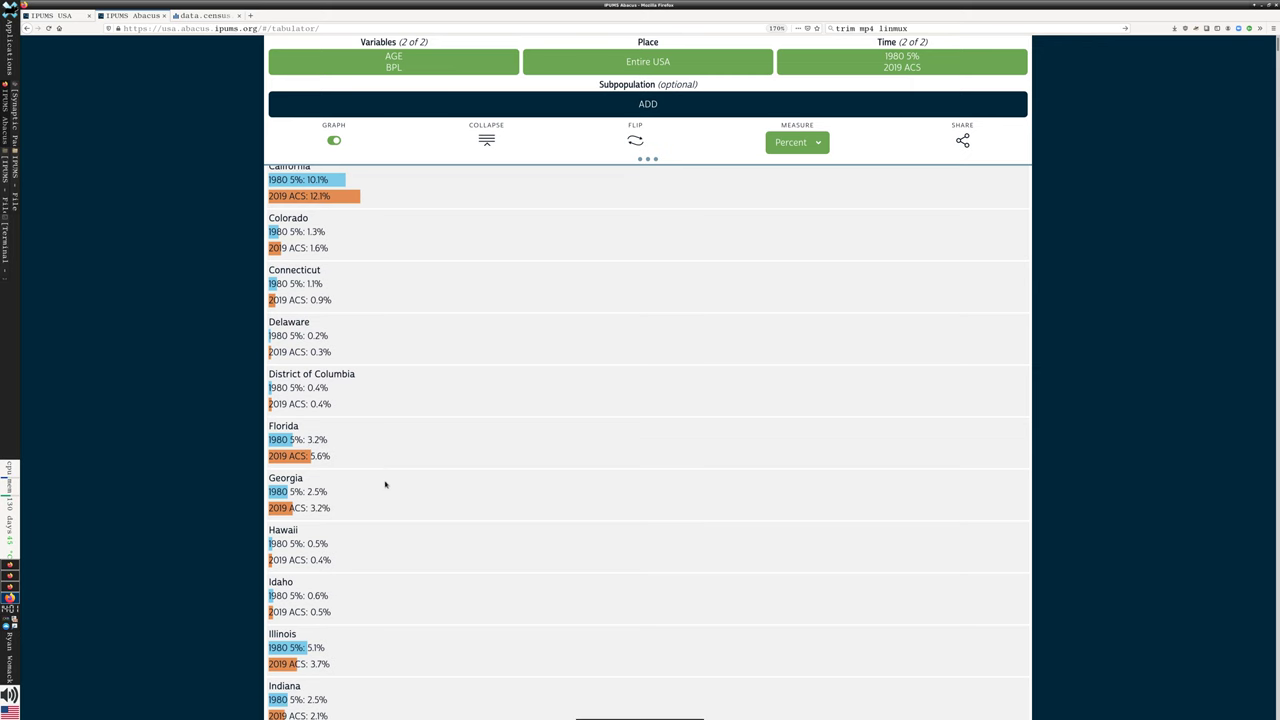
scroll(400, 490, down, 3)
scroll(411, 494, down, 2)
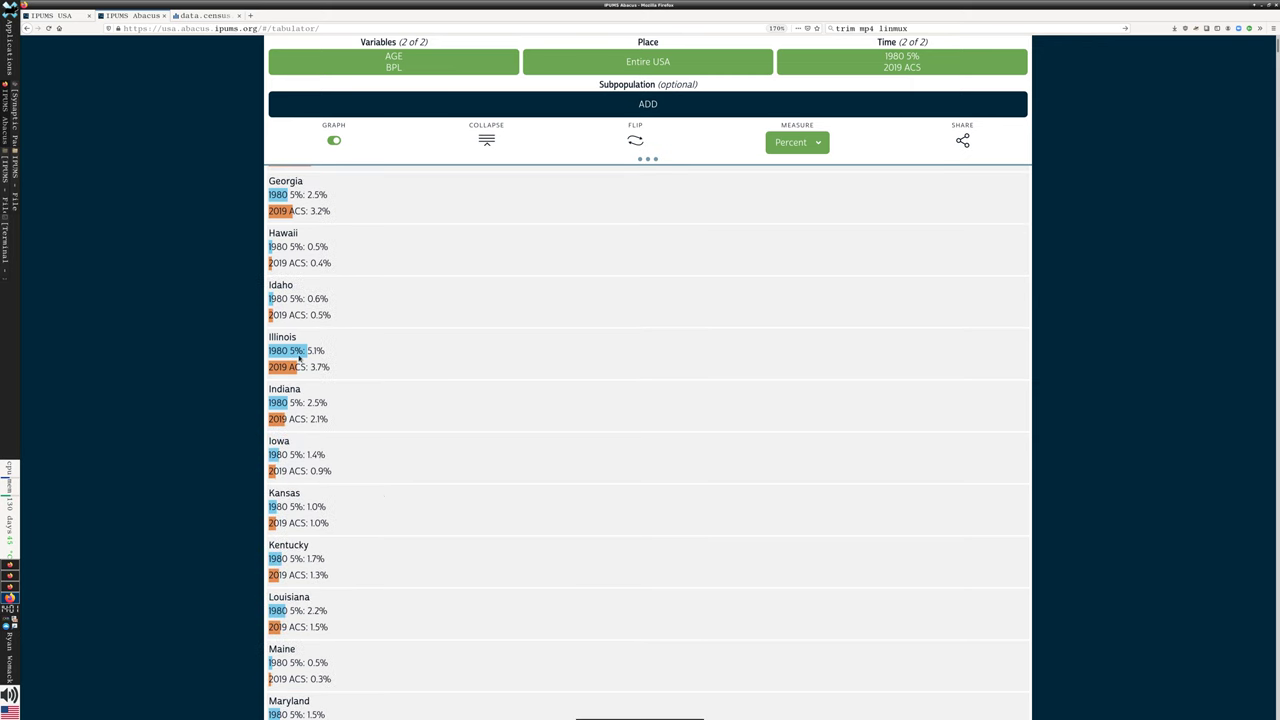
drag(306, 351, 327, 352)
scroll(390, 451, down, 7)
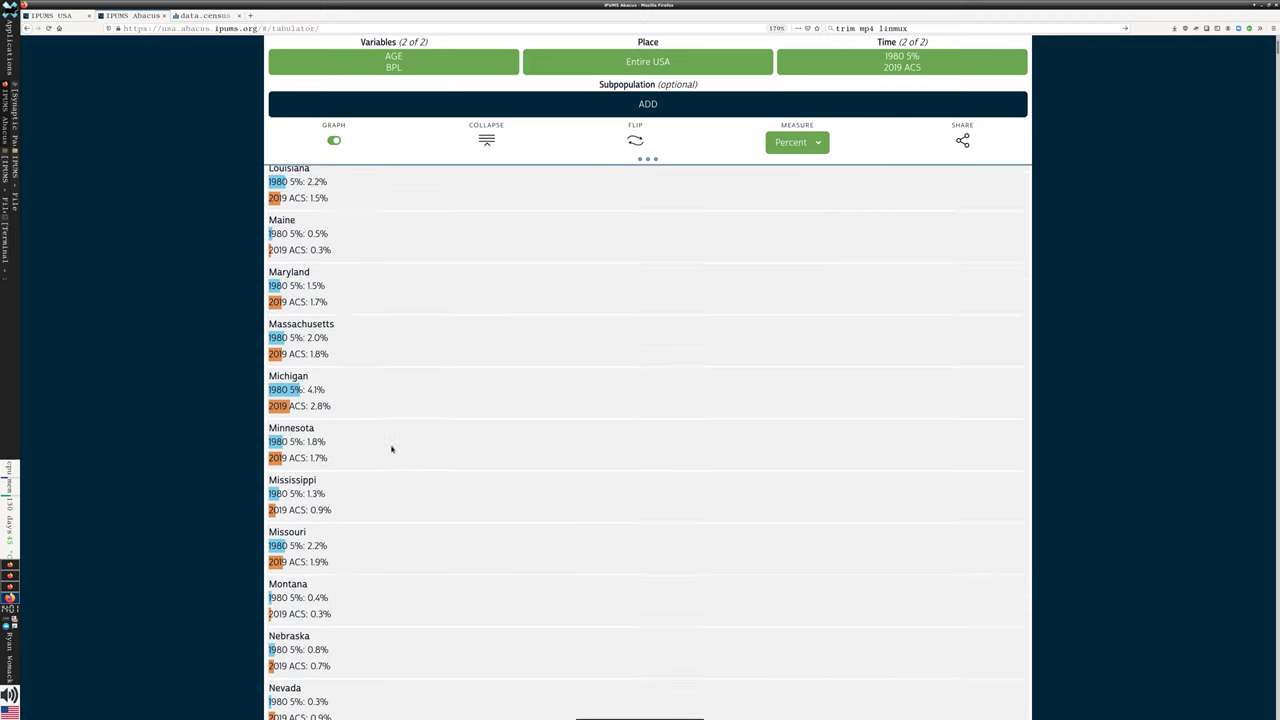
scroll(391, 449, down, 5)
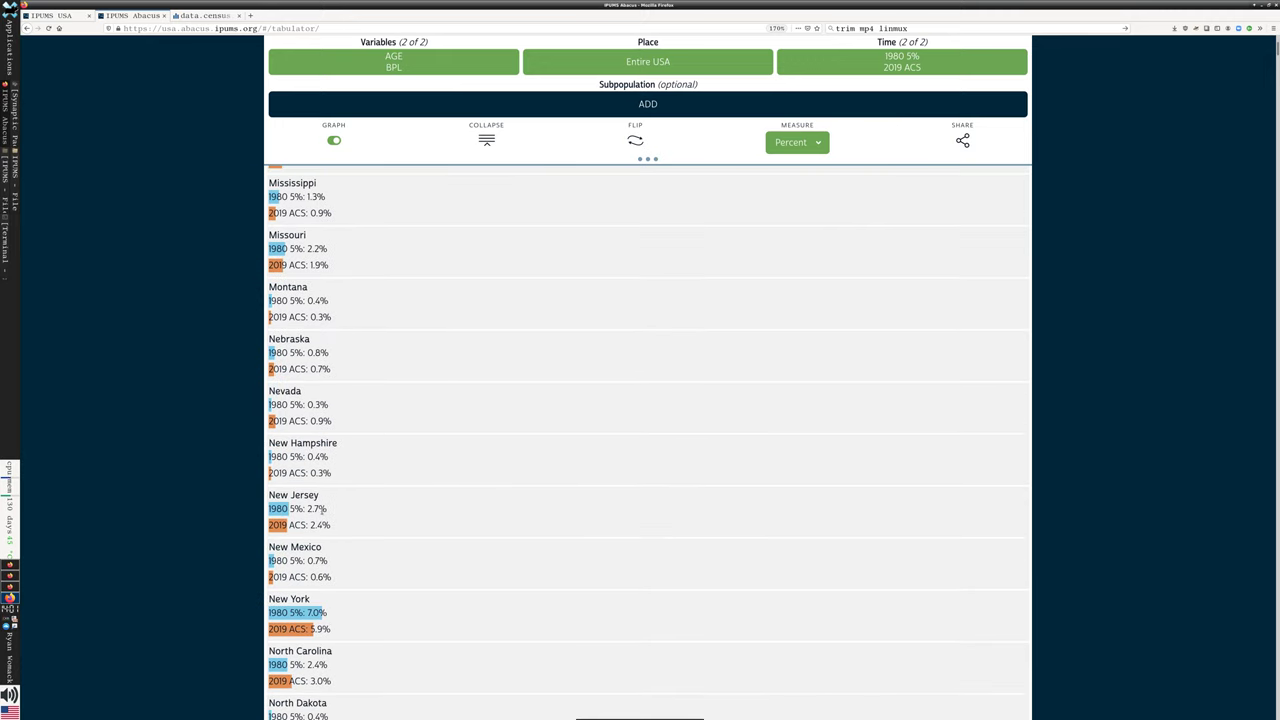
drag(306, 509, 340, 511)
drag(311, 629, 338, 630)
click(335, 558)
scroll(387, 461, down, 3)
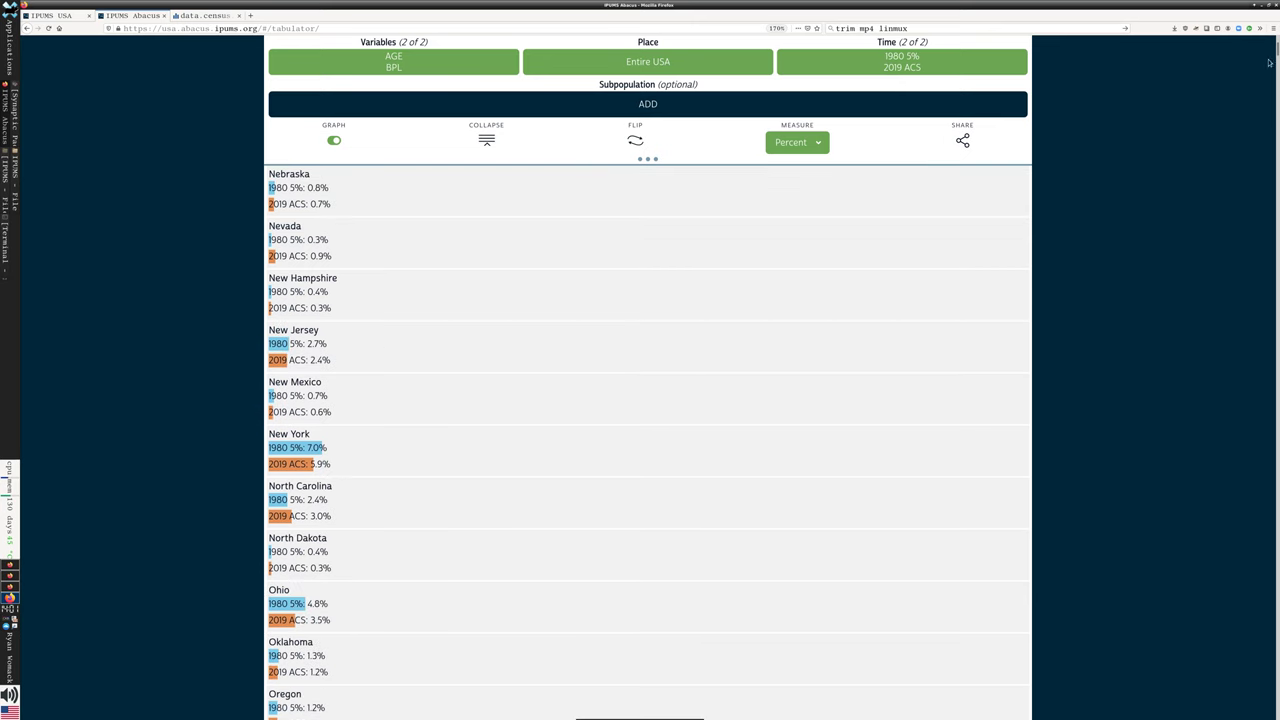
drag(1277, 50, 1276, 705)
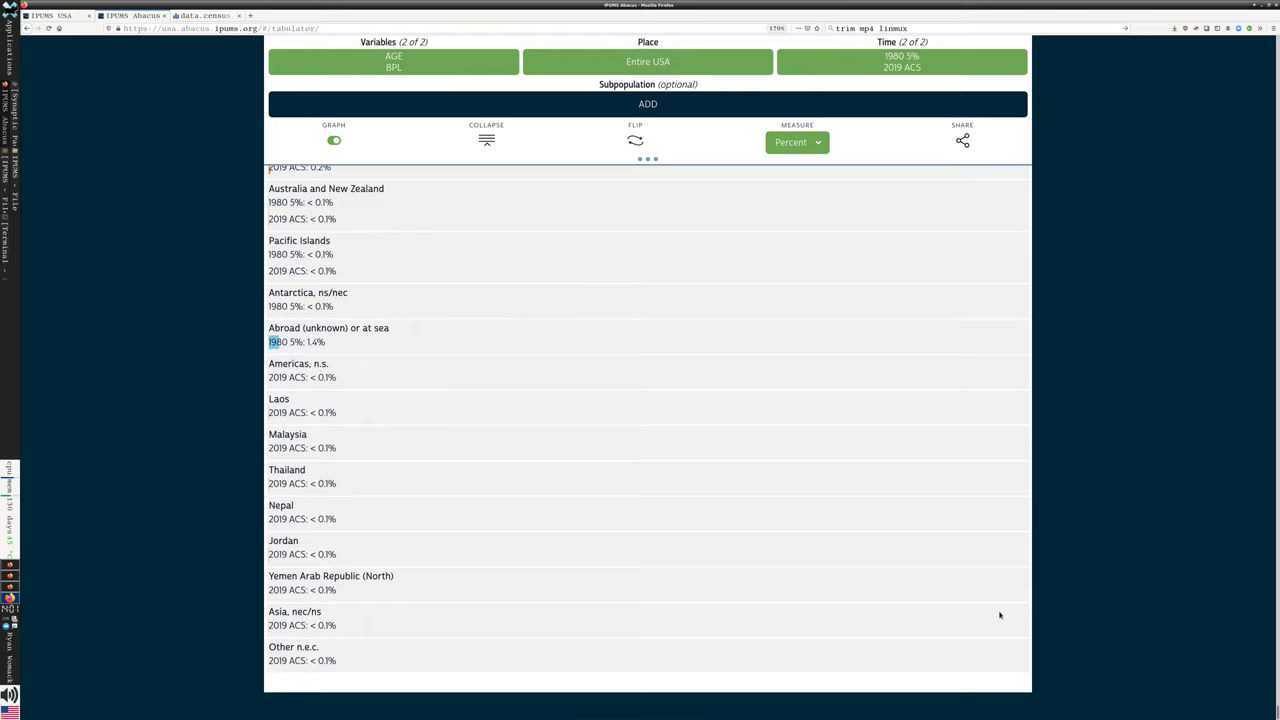
scroll(808, 528, up, 8)
scroll(795, 518, up, 10)
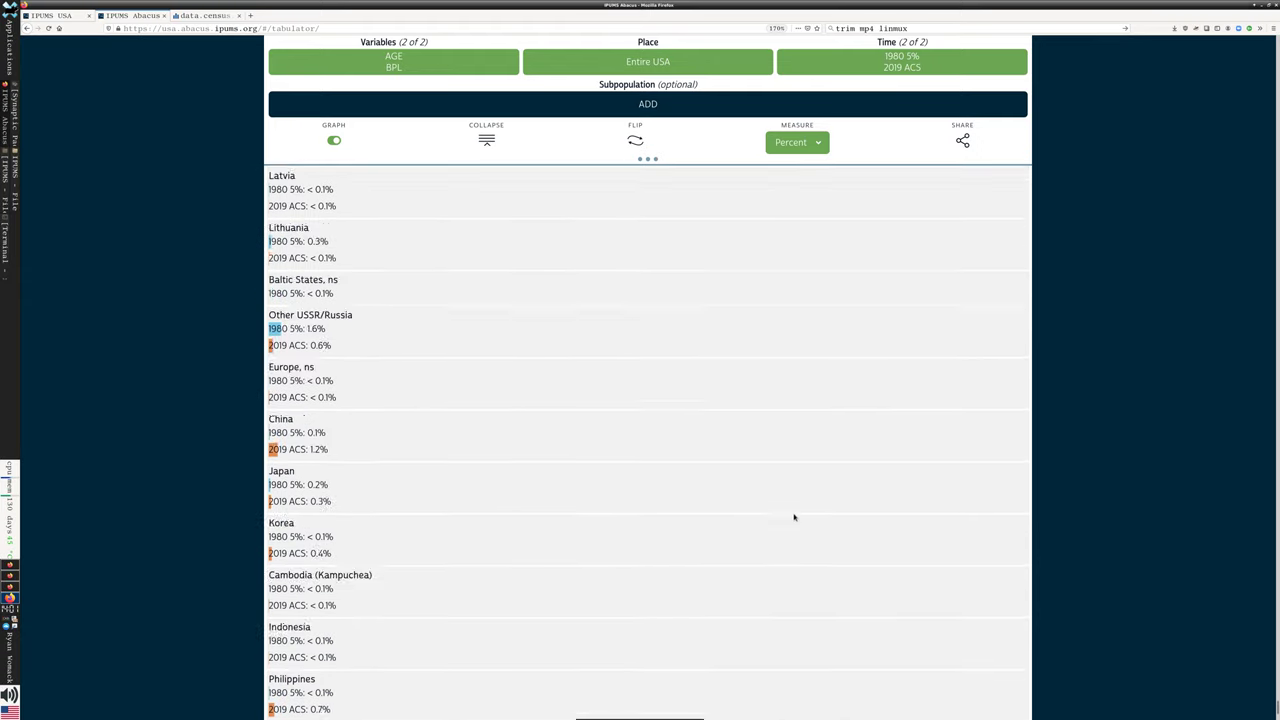
scroll(795, 515, up, 10)
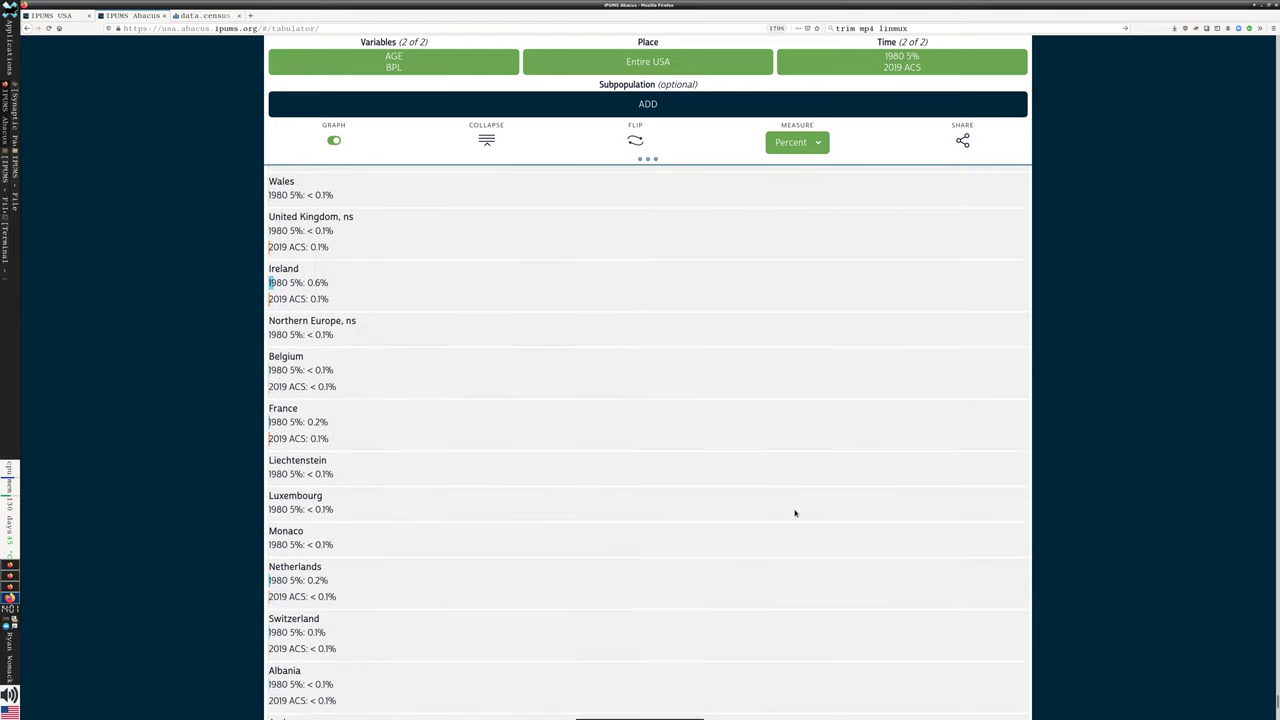
scroll(792, 511, up, 10)
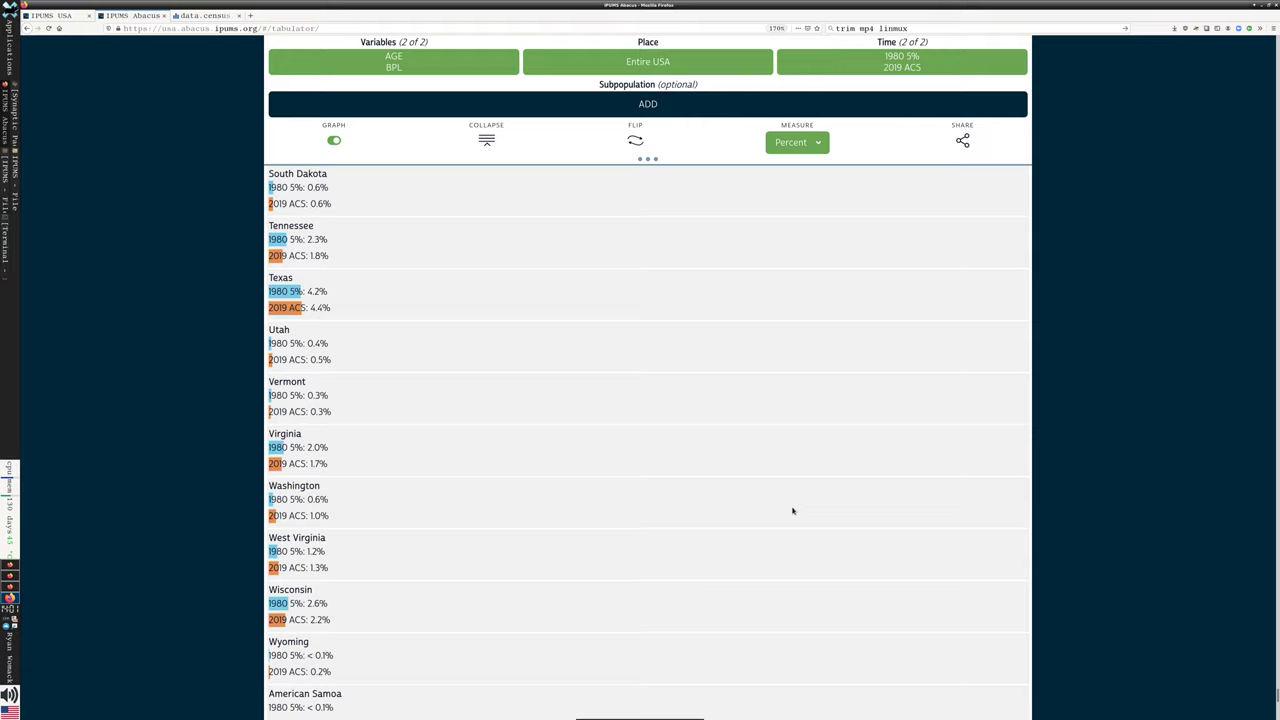
scroll(723, 460, up, 10)
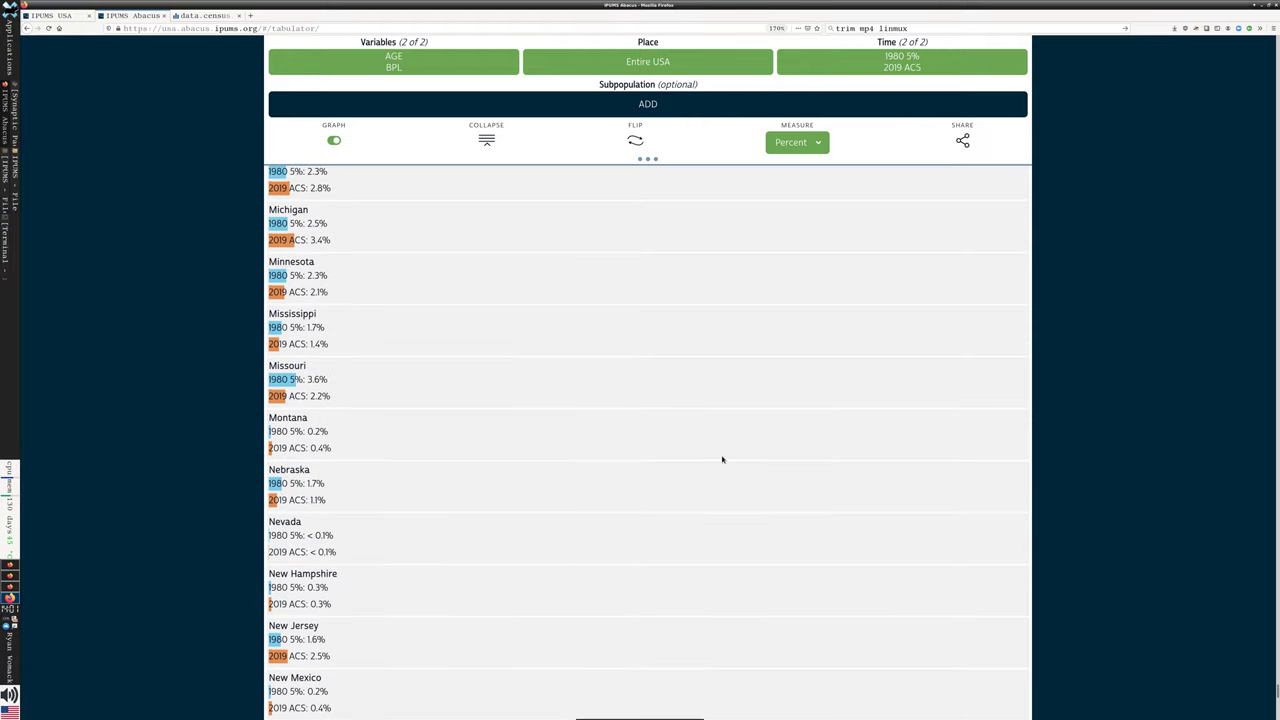
scroll(723, 460, down, 3)
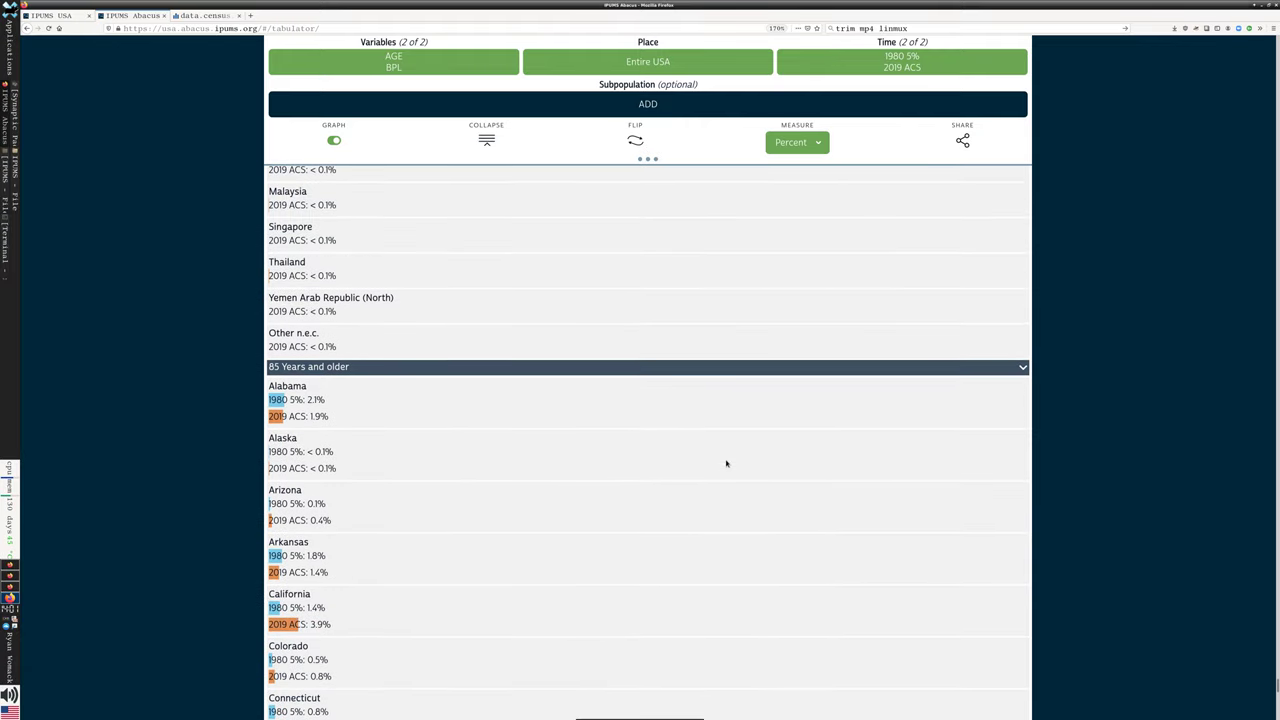
scroll(672, 423, down, 2)
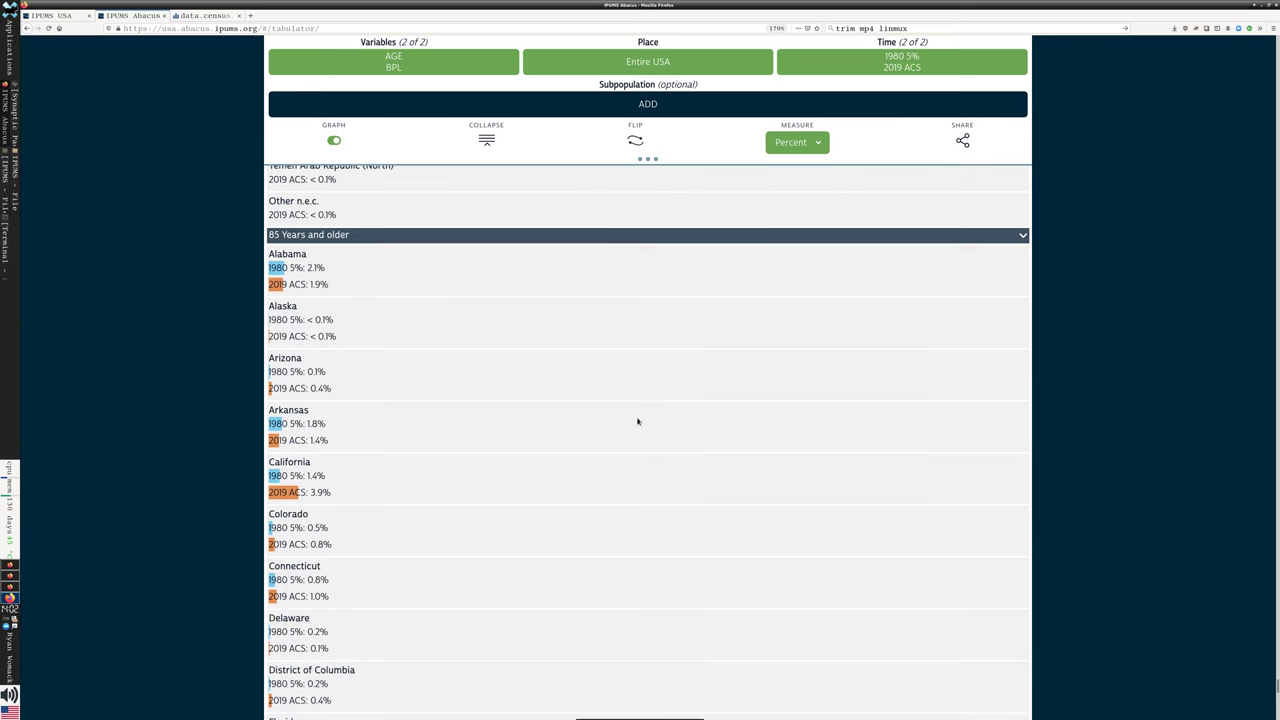
drag(308, 476, 341, 479)
drag(309, 492, 336, 492)
scroll(449, 444, down, 5)
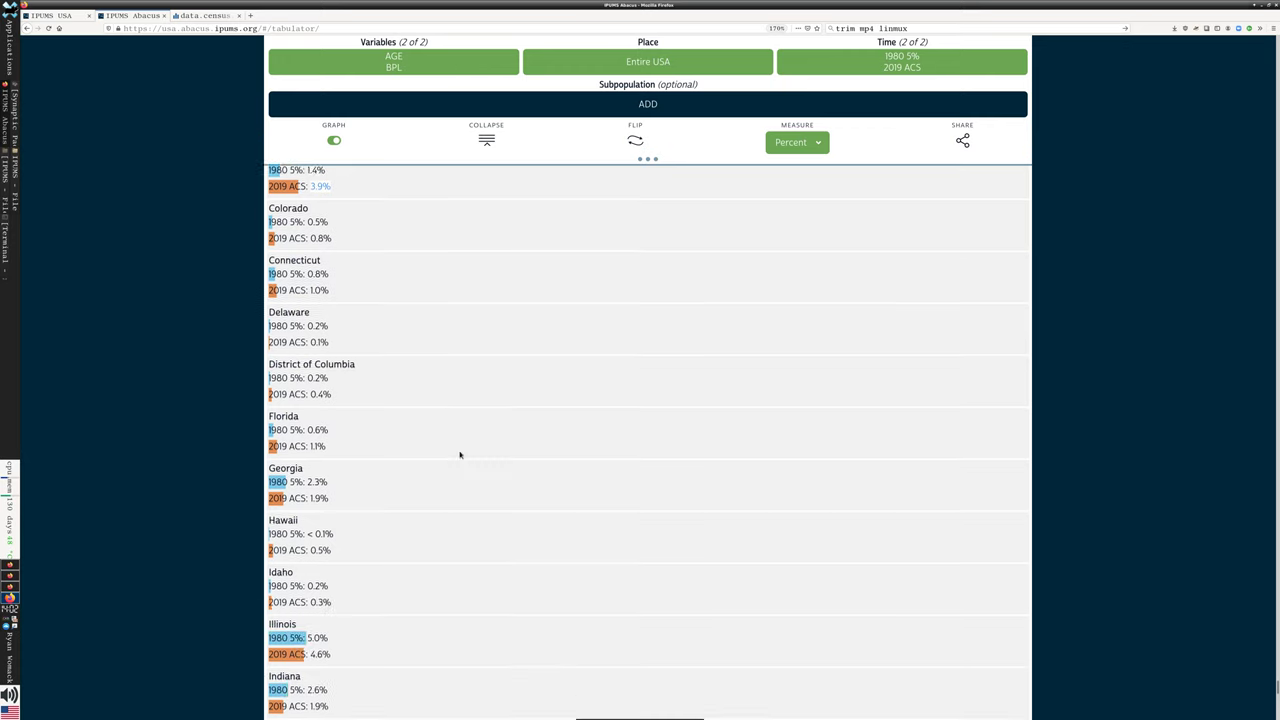
scroll(458, 456, down, 1)
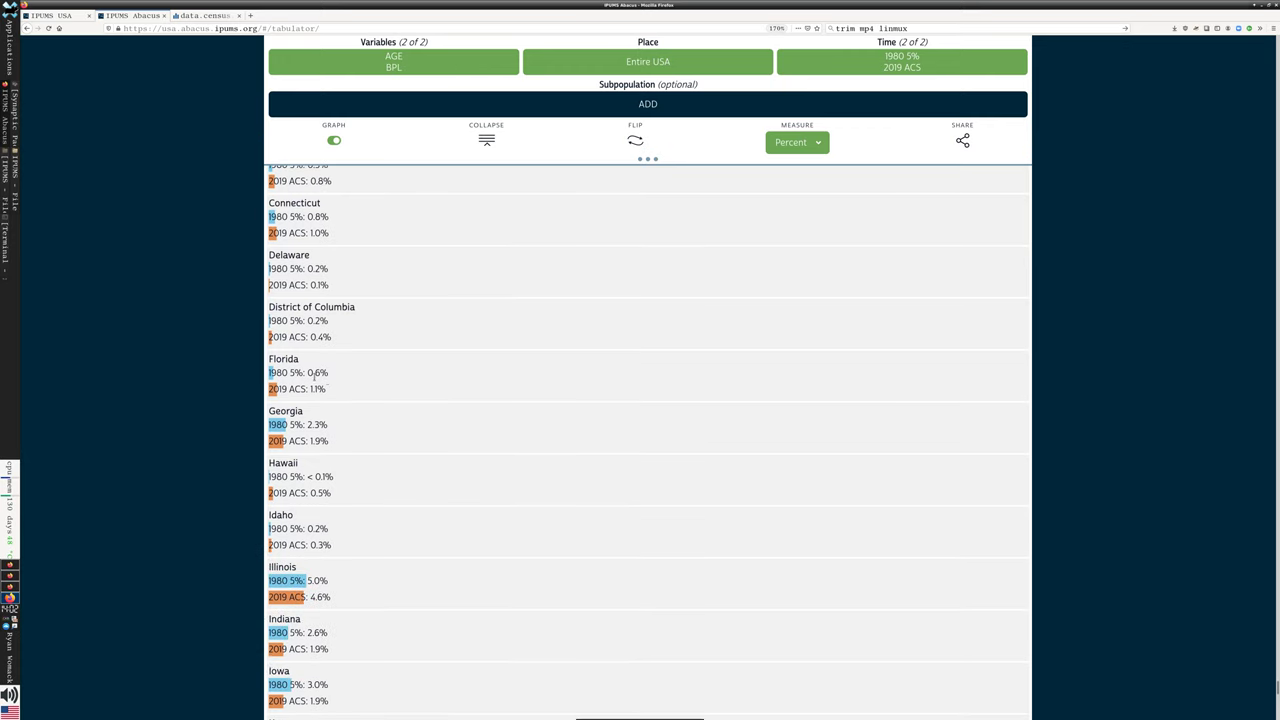
drag(310, 373, 329, 373)
scroll(400, 414, down, 10)
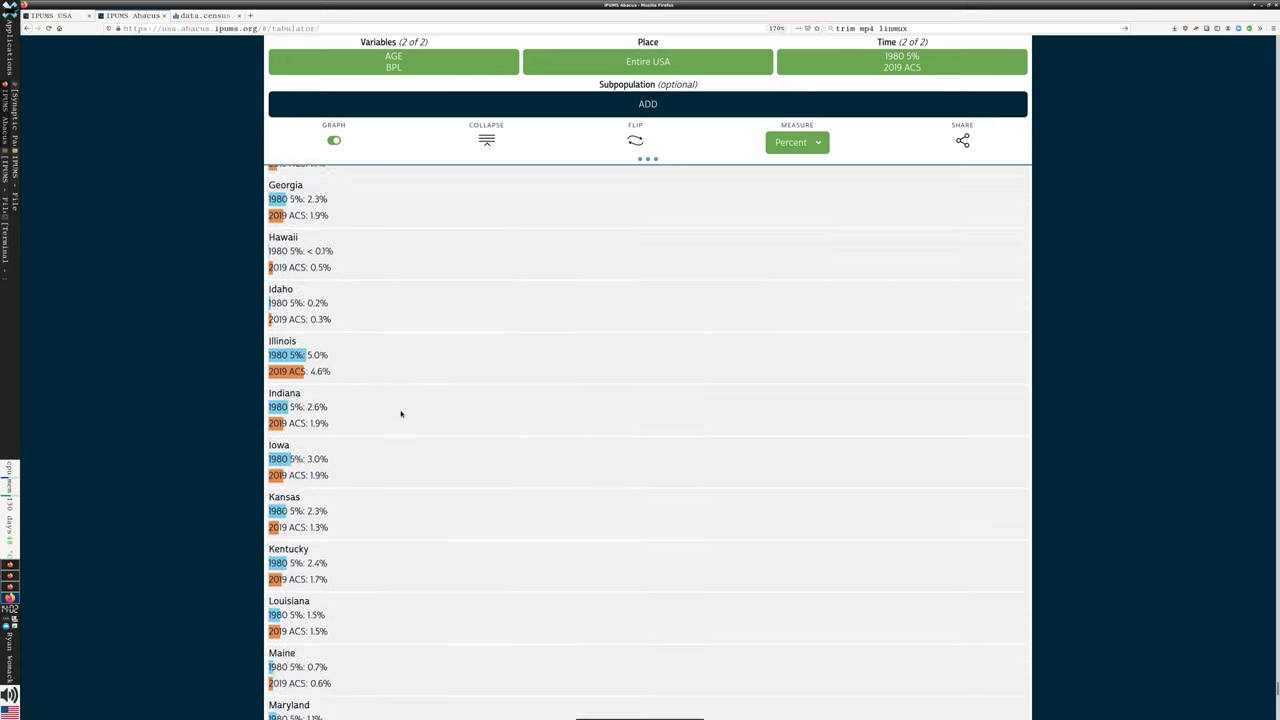
scroll(411, 432, down, 6)
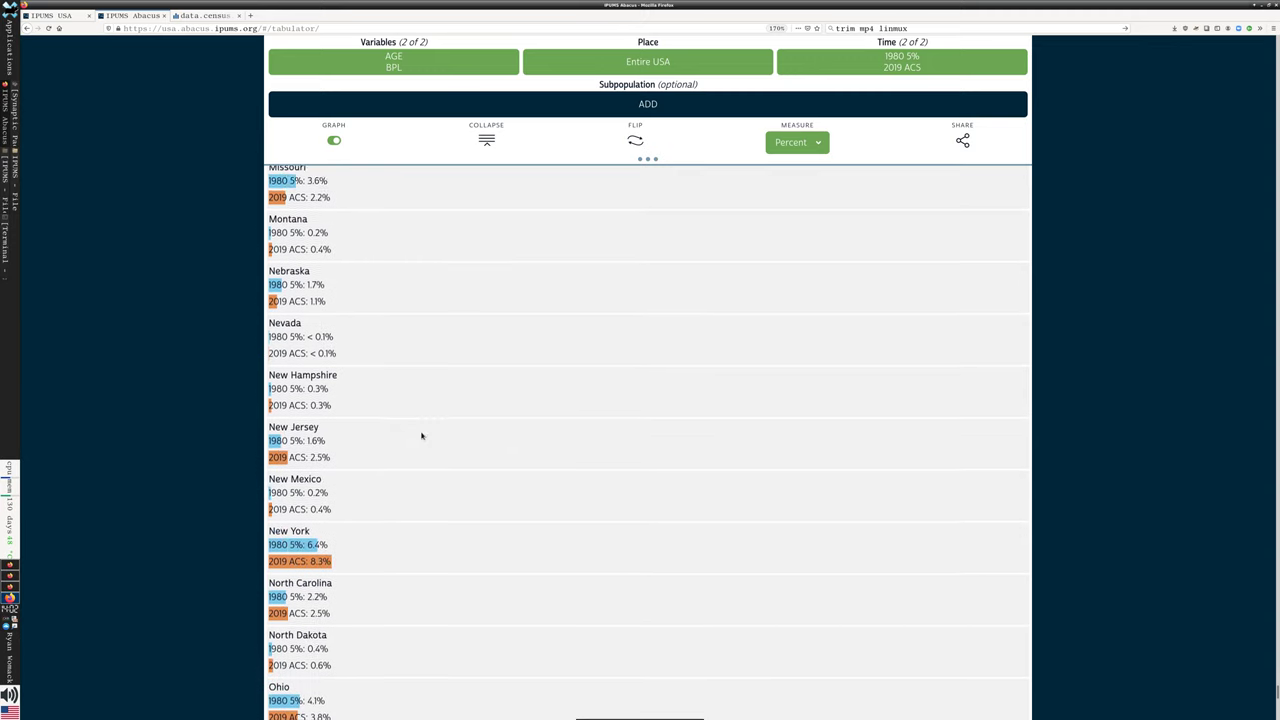
scroll(421, 436, down, 1)
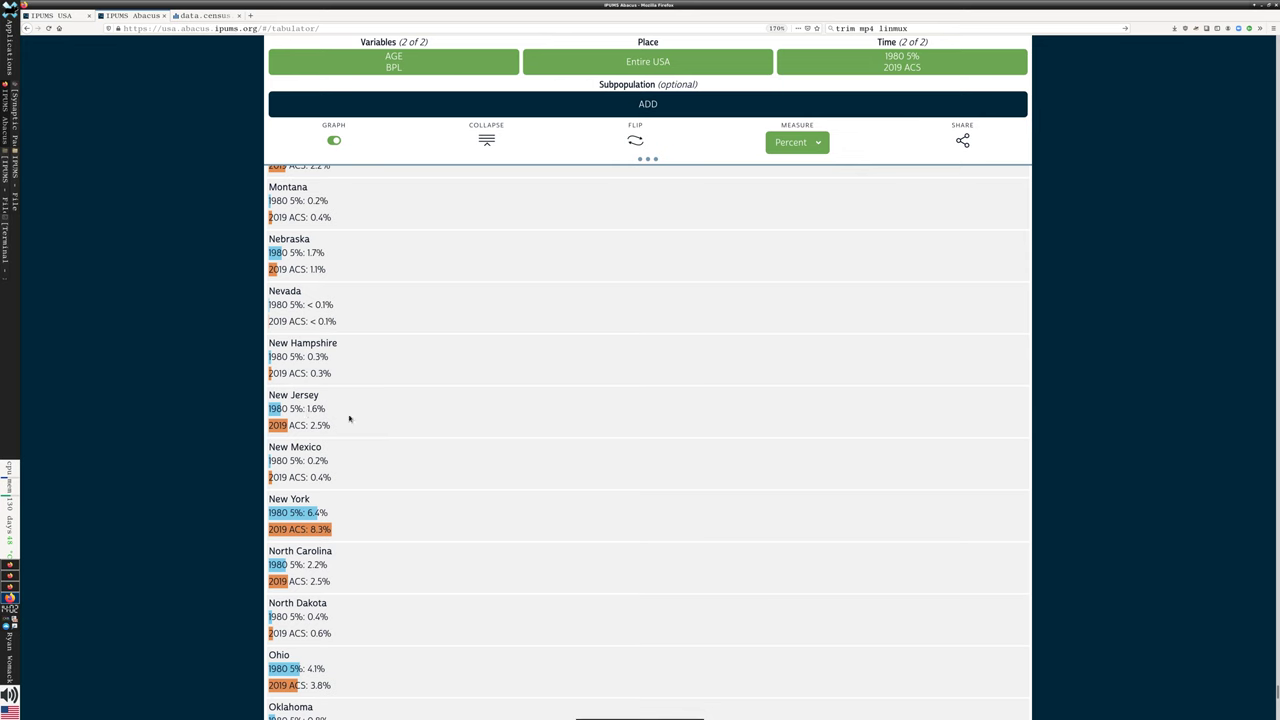
scroll(362, 487, down, 1)
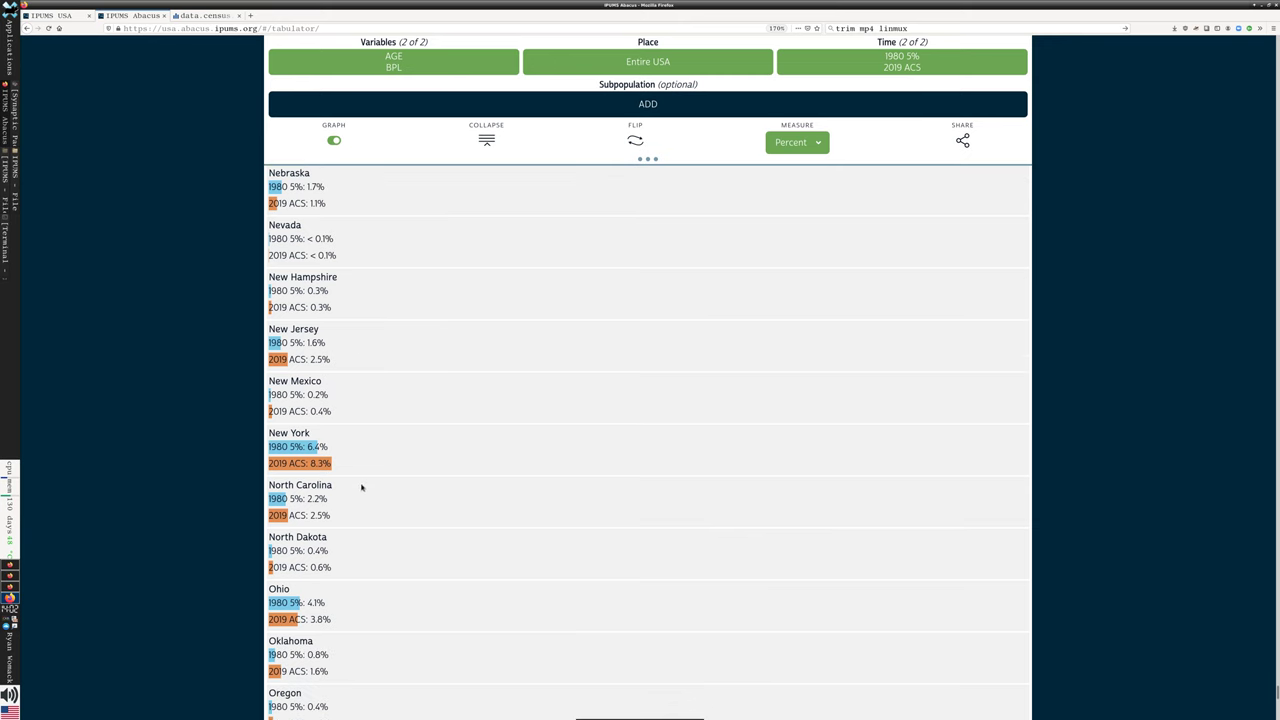
drag(306, 447, 321, 446)
scroll(385, 376, down, 3)
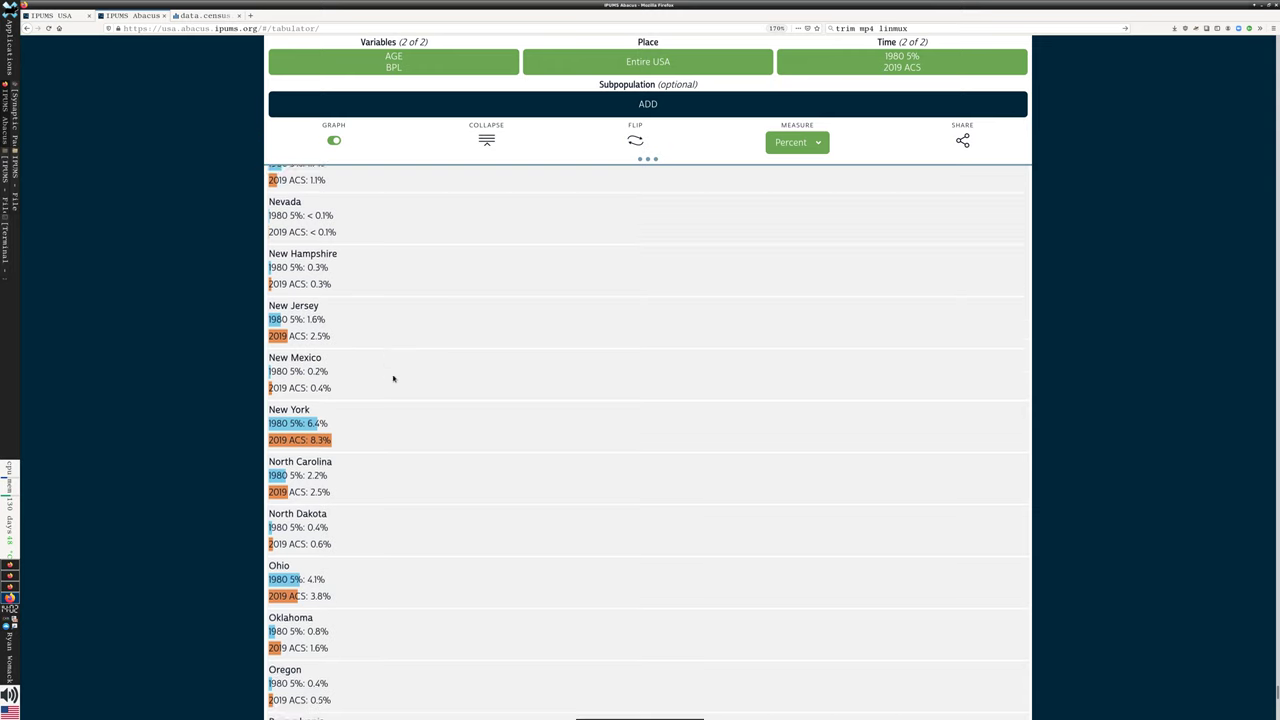
scroll(396, 372, down, 3)
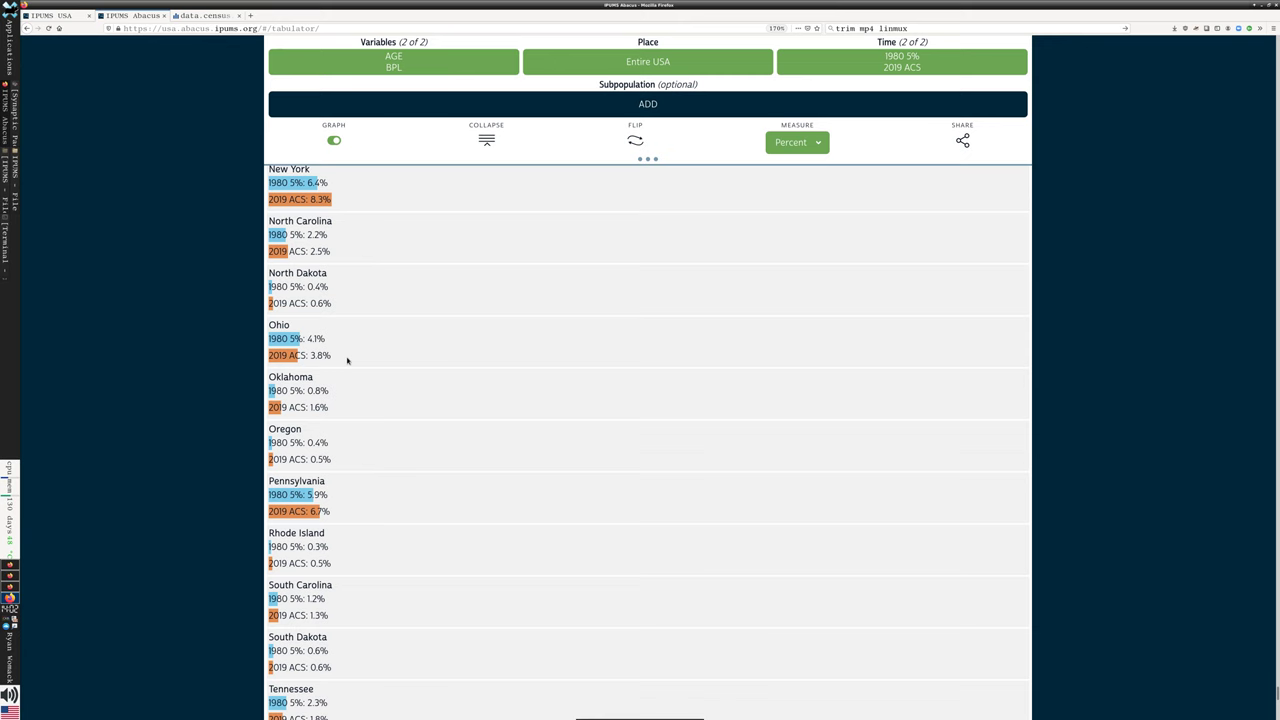
scroll(386, 392, down, 5)
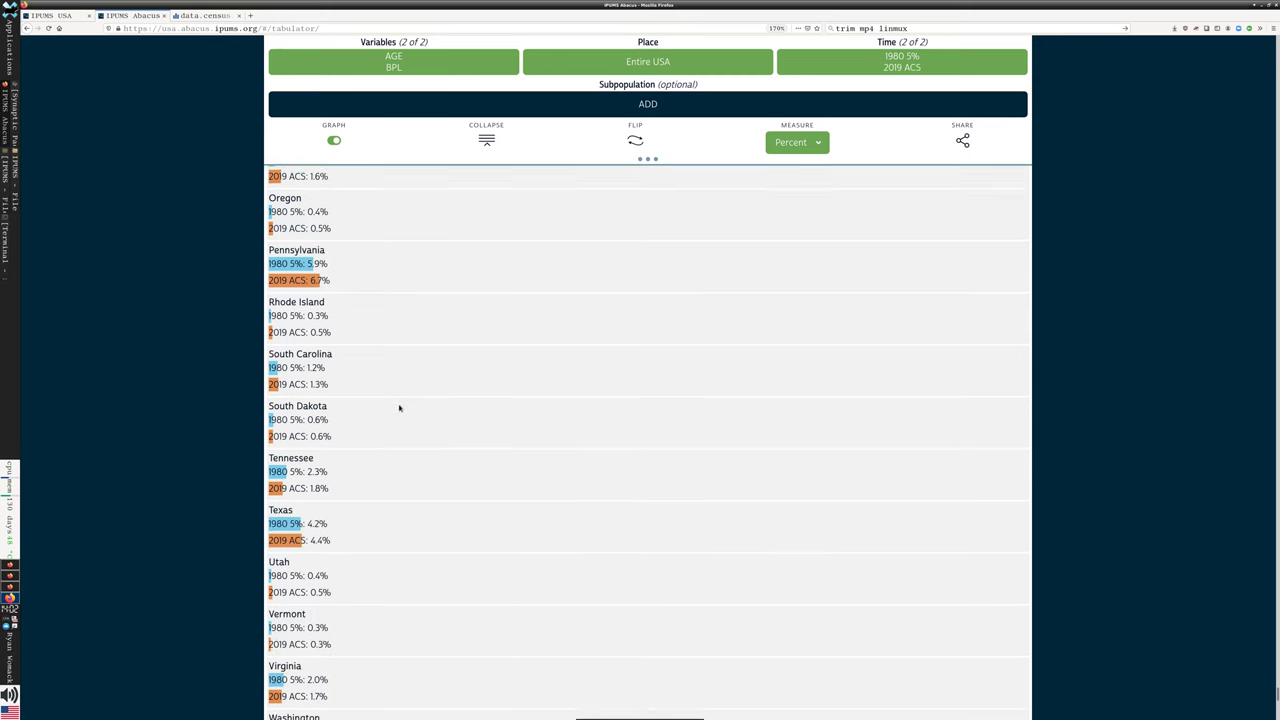
scroll(399, 408, down, 2)
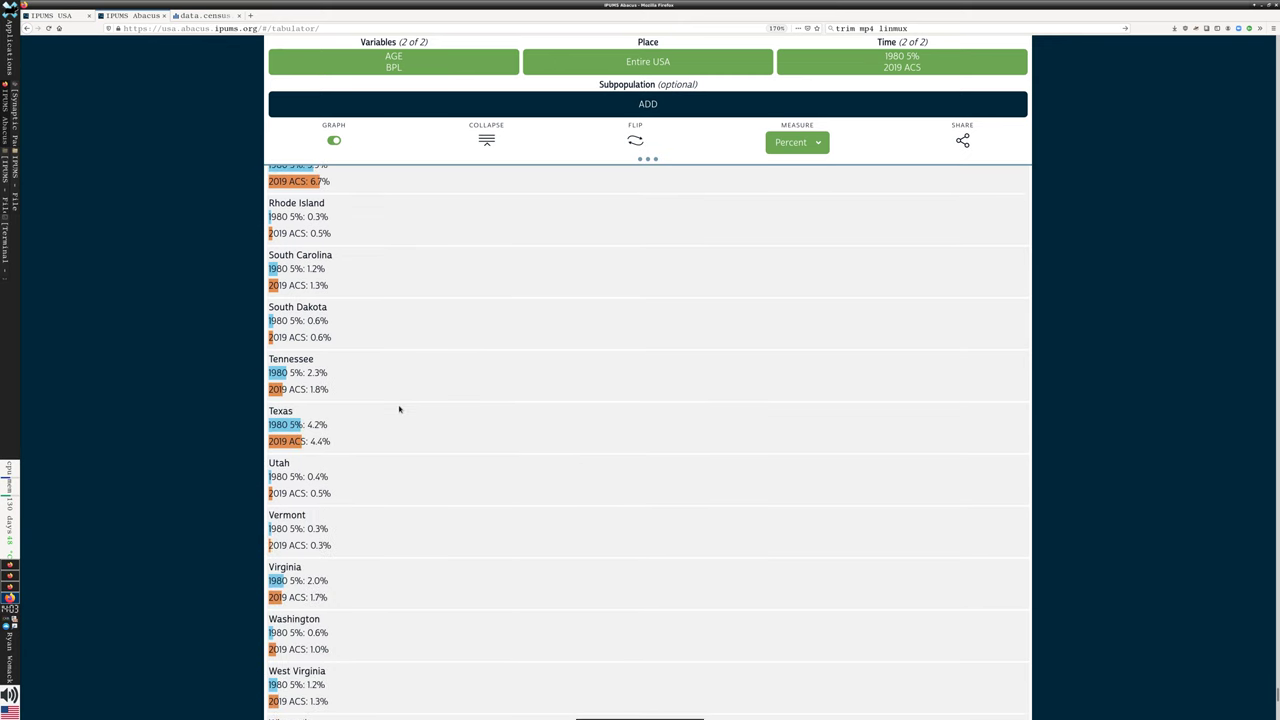
scroll(420, 380, up, 17)
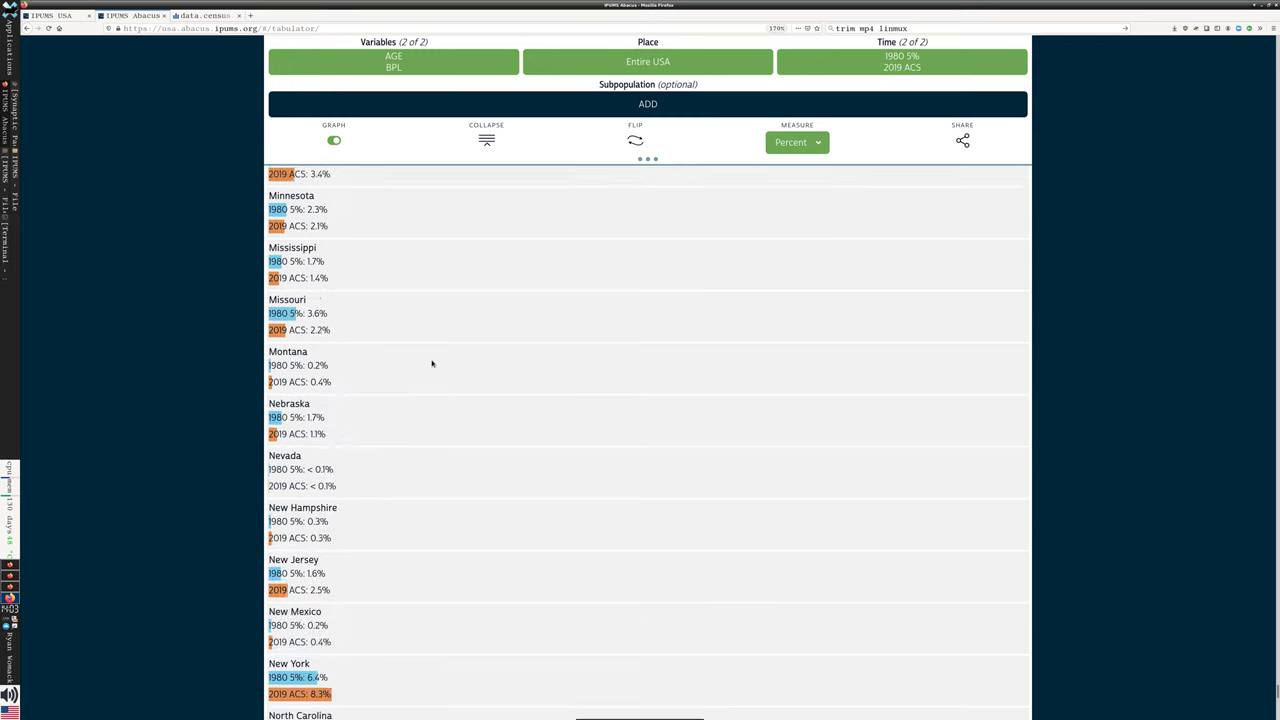
scroll(432, 364, up, 4)
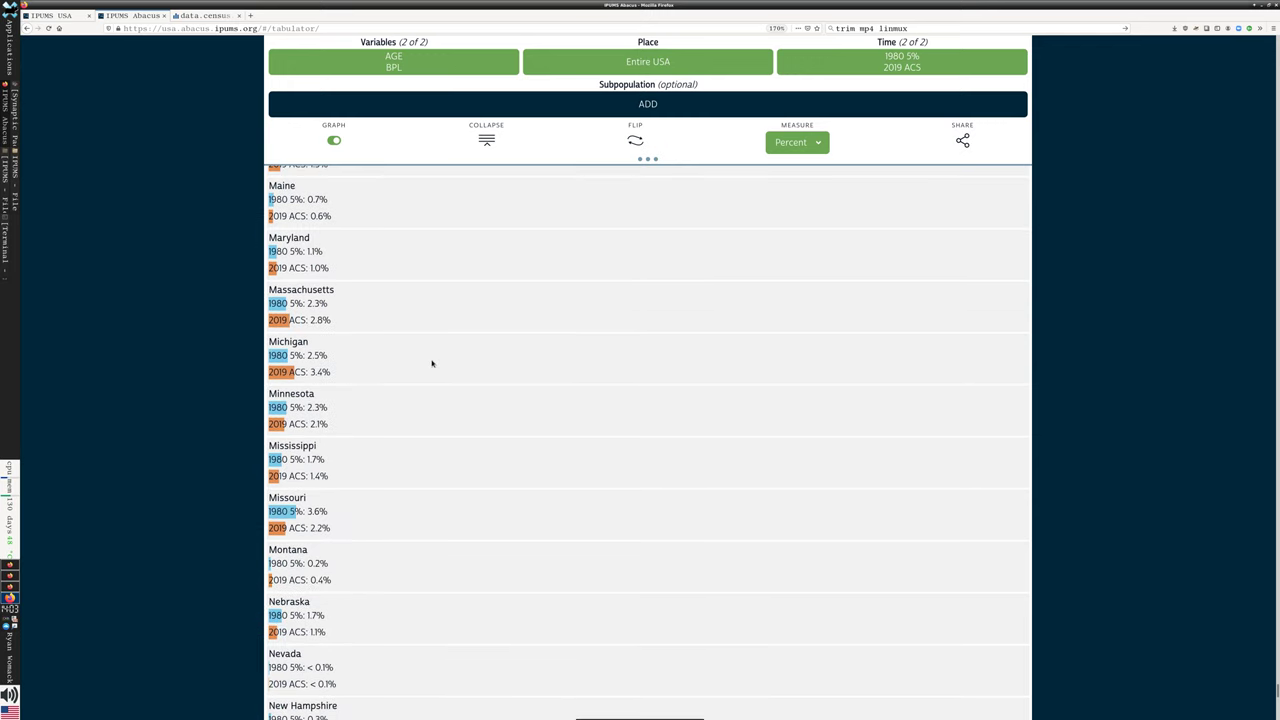
scroll(452, 358, up, 14)
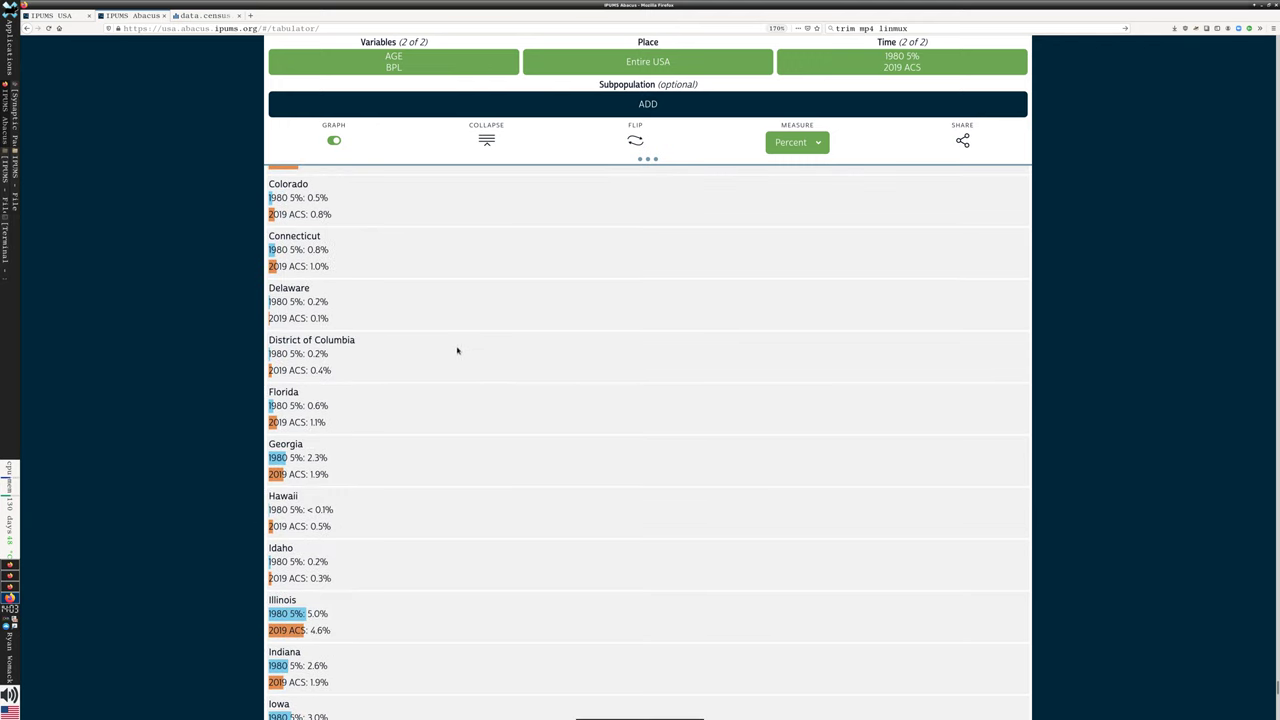
Scroll past the states to the European birthplaces until the Italy row is visible
scroll(457, 330, up, 9)
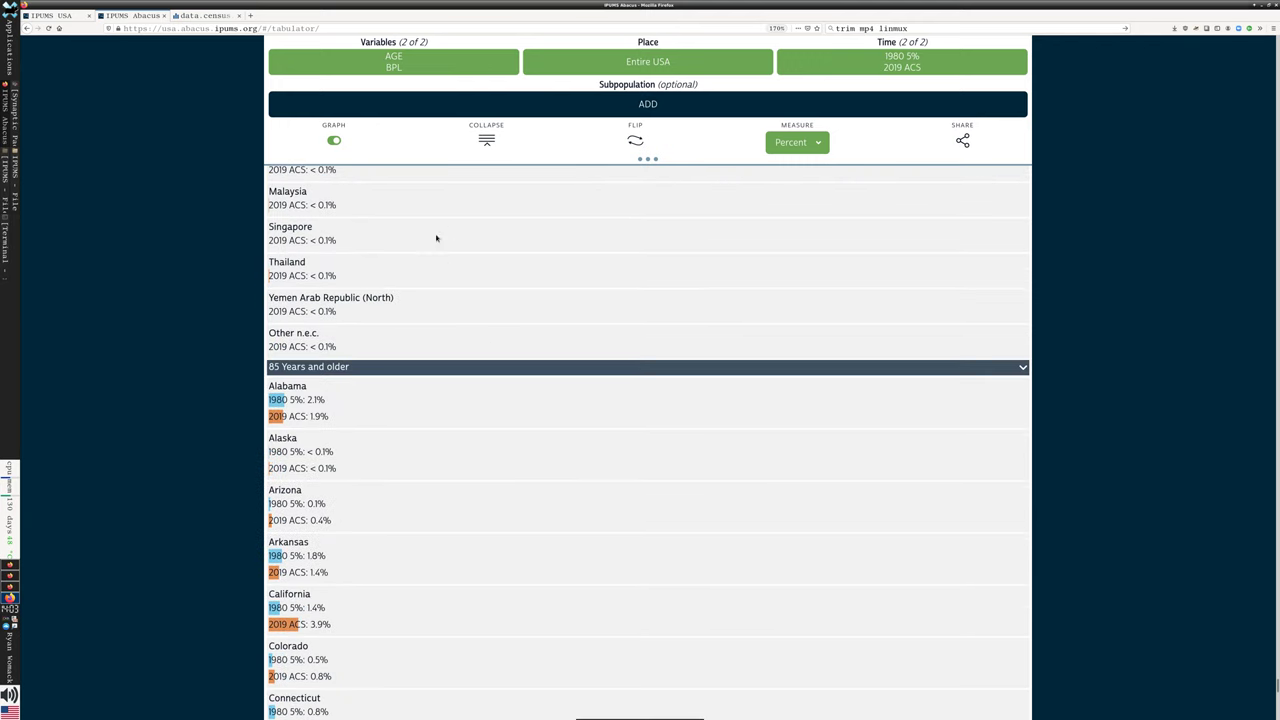
scroll(567, 335, down, 20)
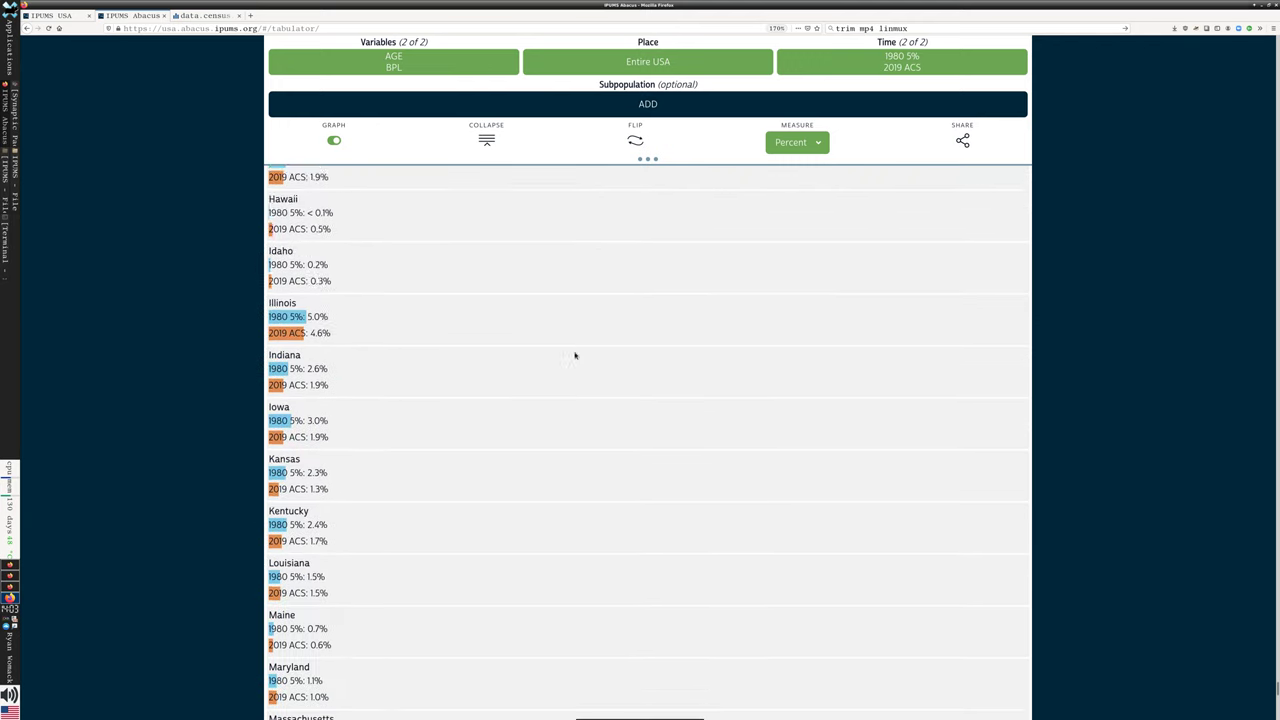
scroll(411, 482, down, 20)
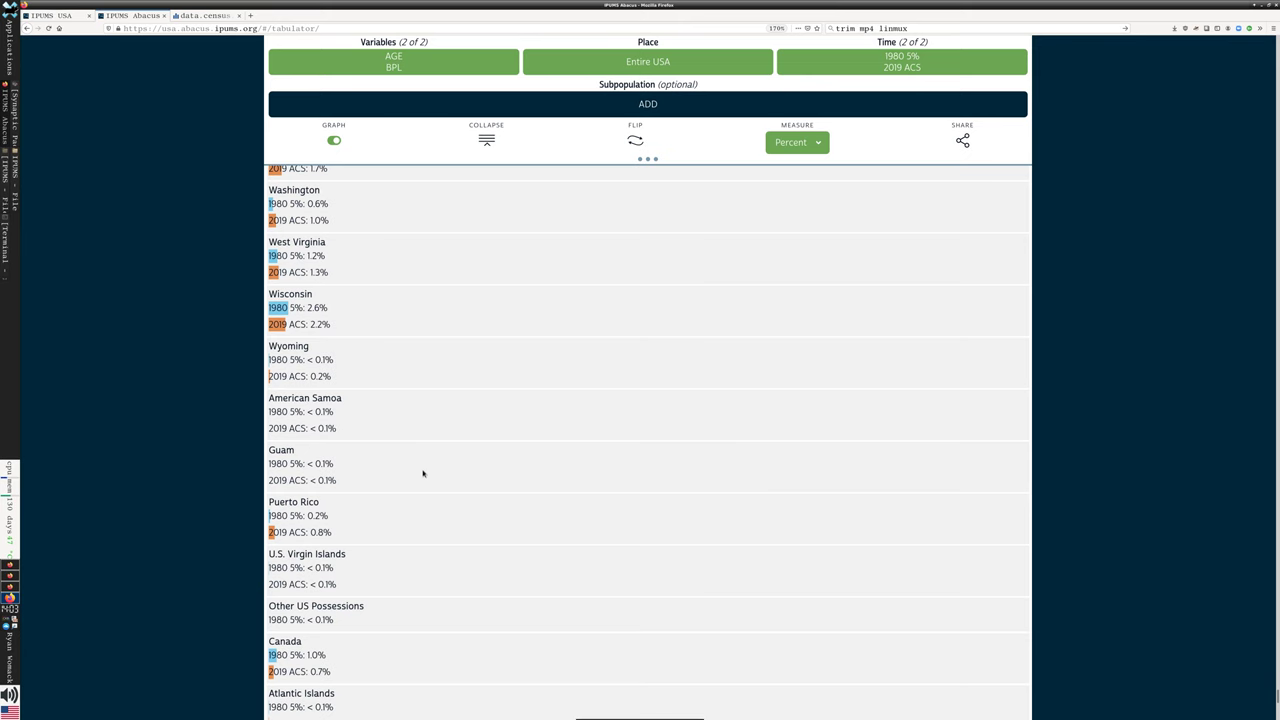
scroll(423, 474, down, 3)
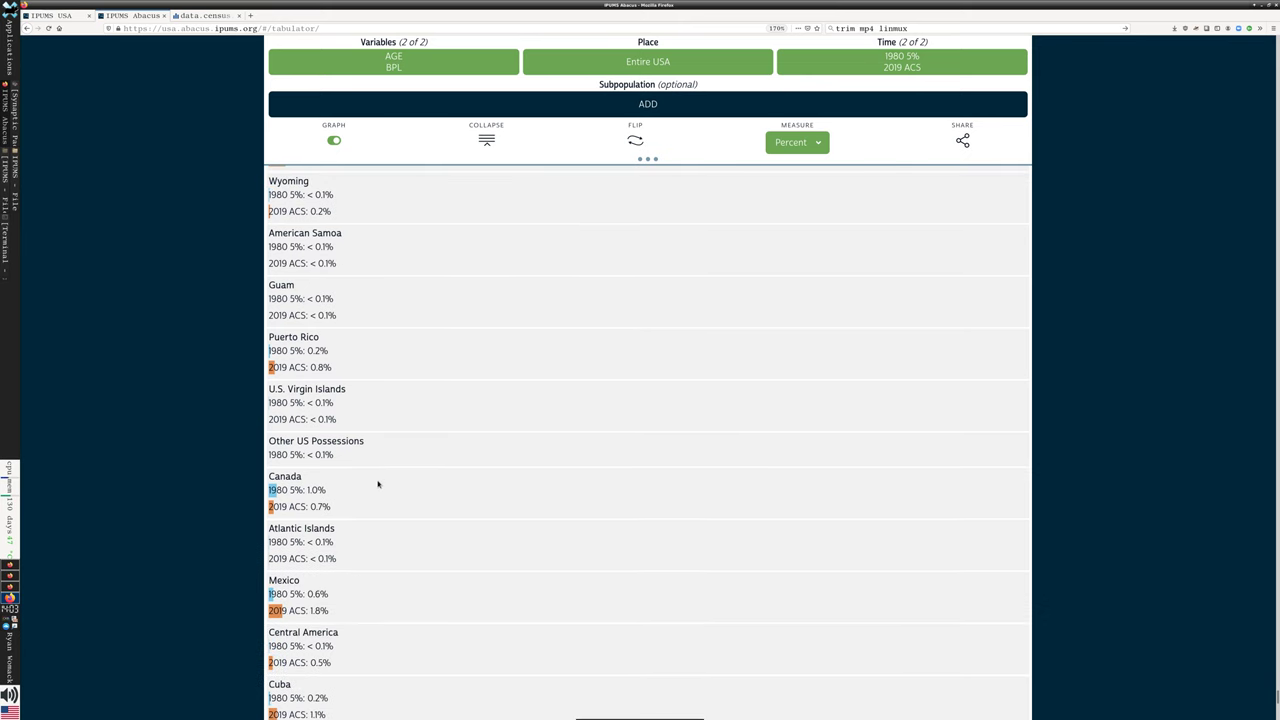
scroll(410, 510, down, 2)
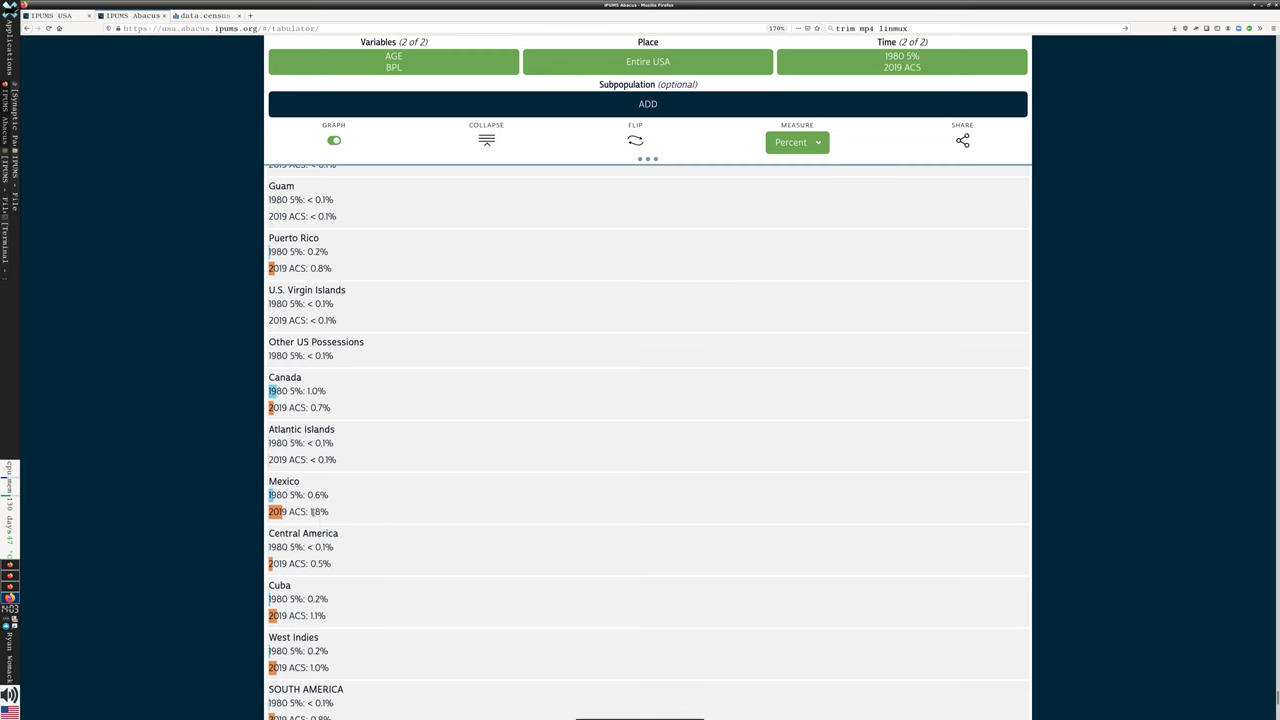
scroll(345, 510, down, 4)
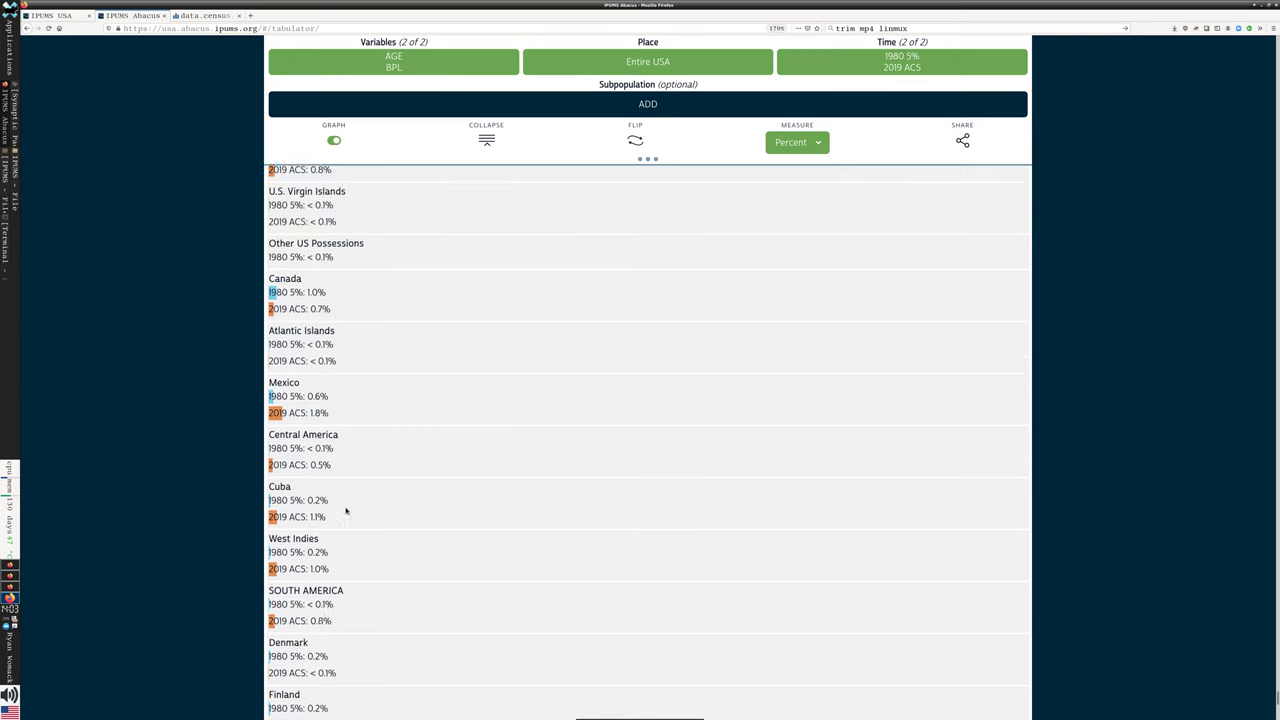
scroll(361, 506, down, 5)
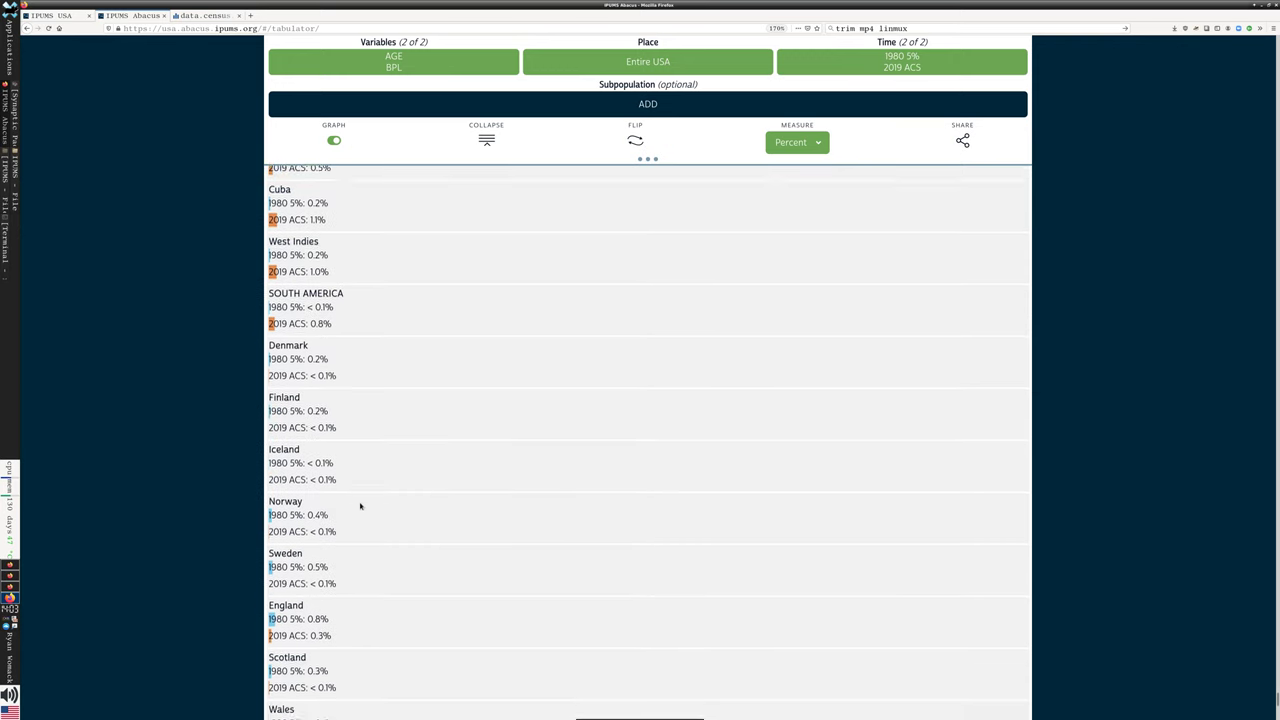
scroll(361, 508, down, 6)
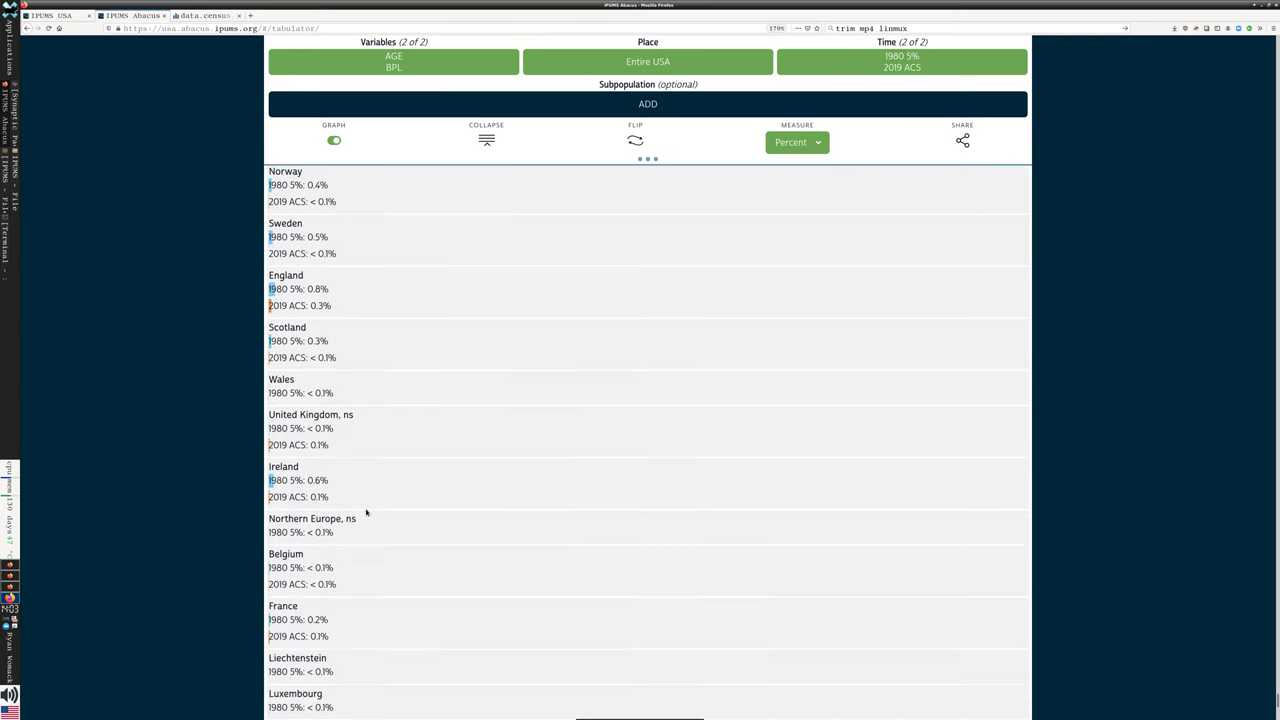
scroll(371, 510, down, 5)
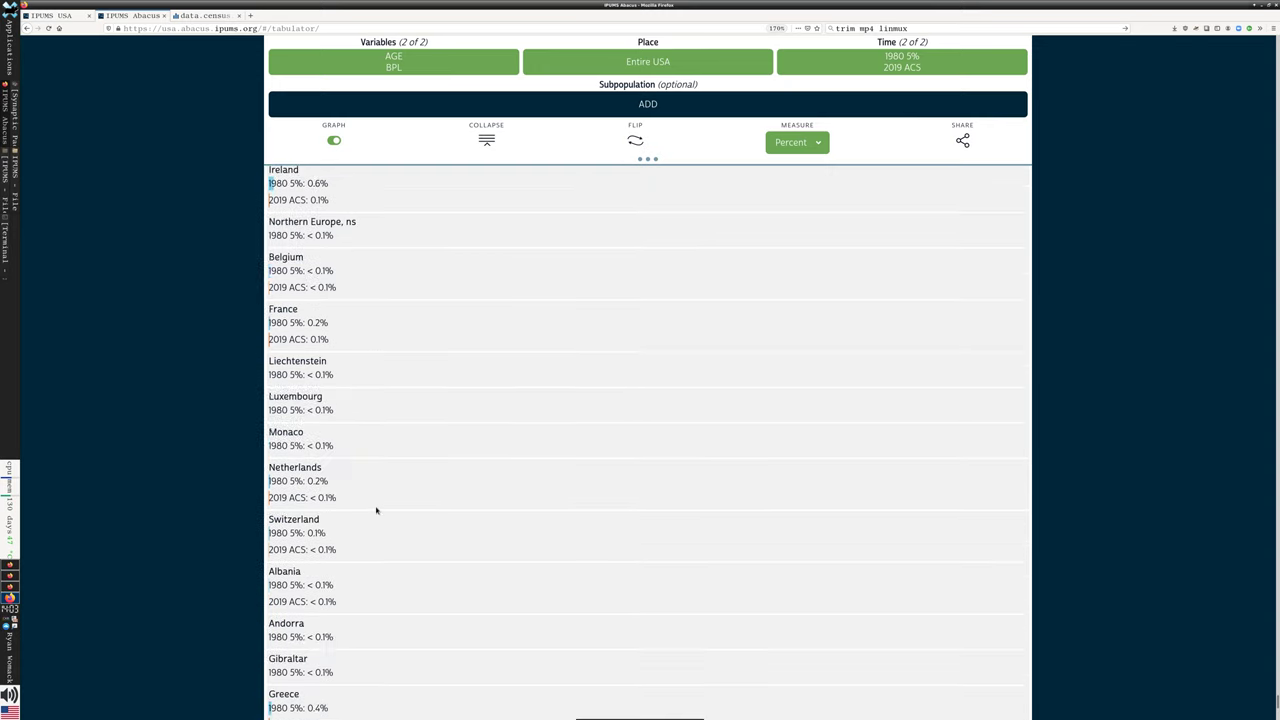
scroll(376, 507, down, 5)
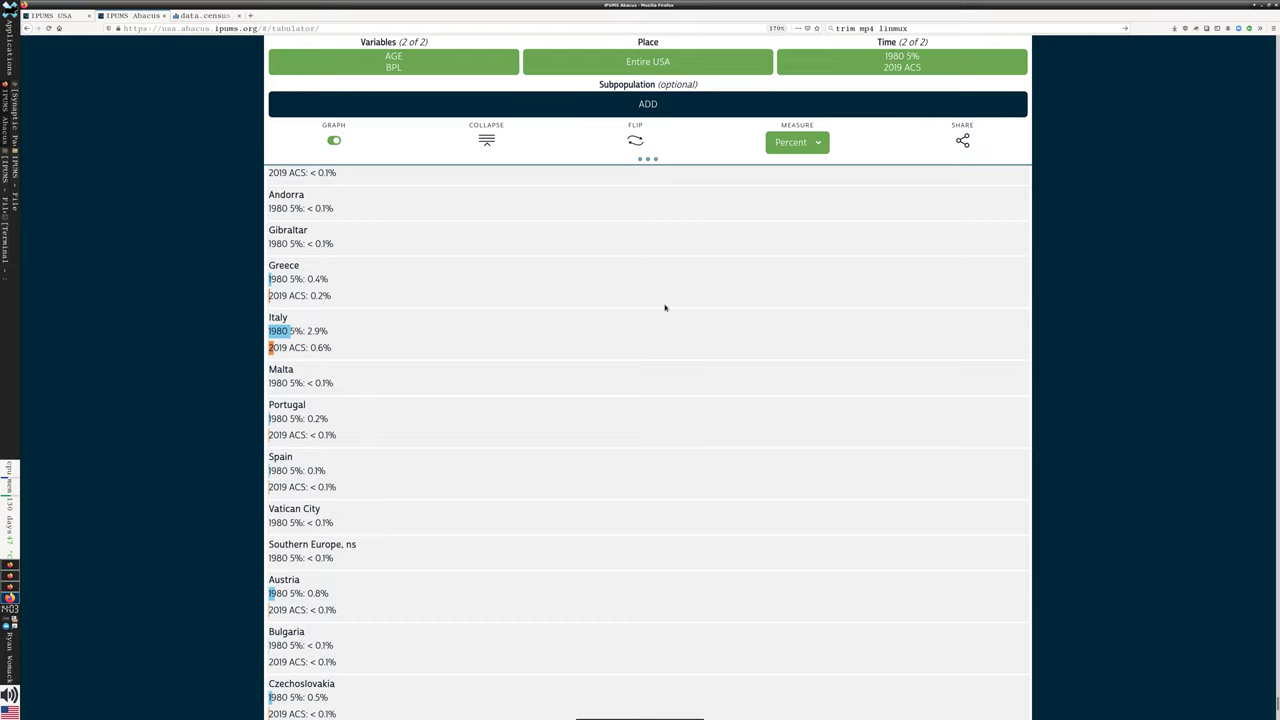
click(816, 147)
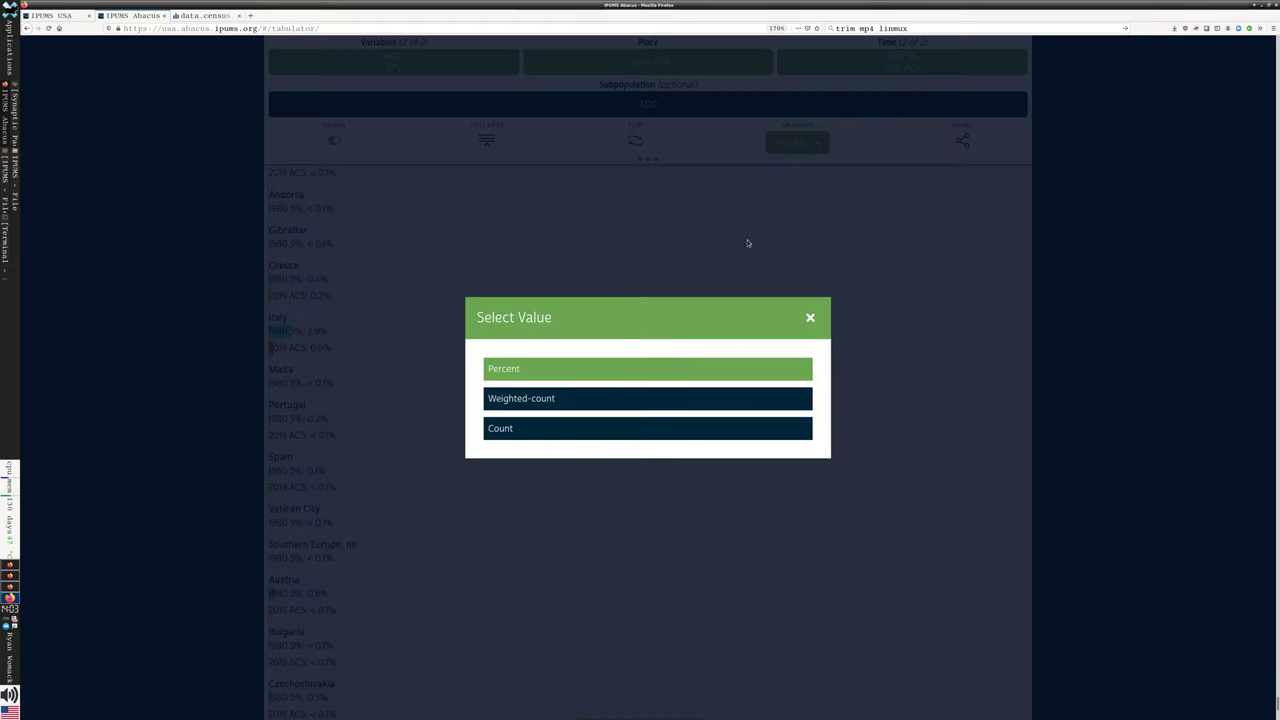
click(522, 430)
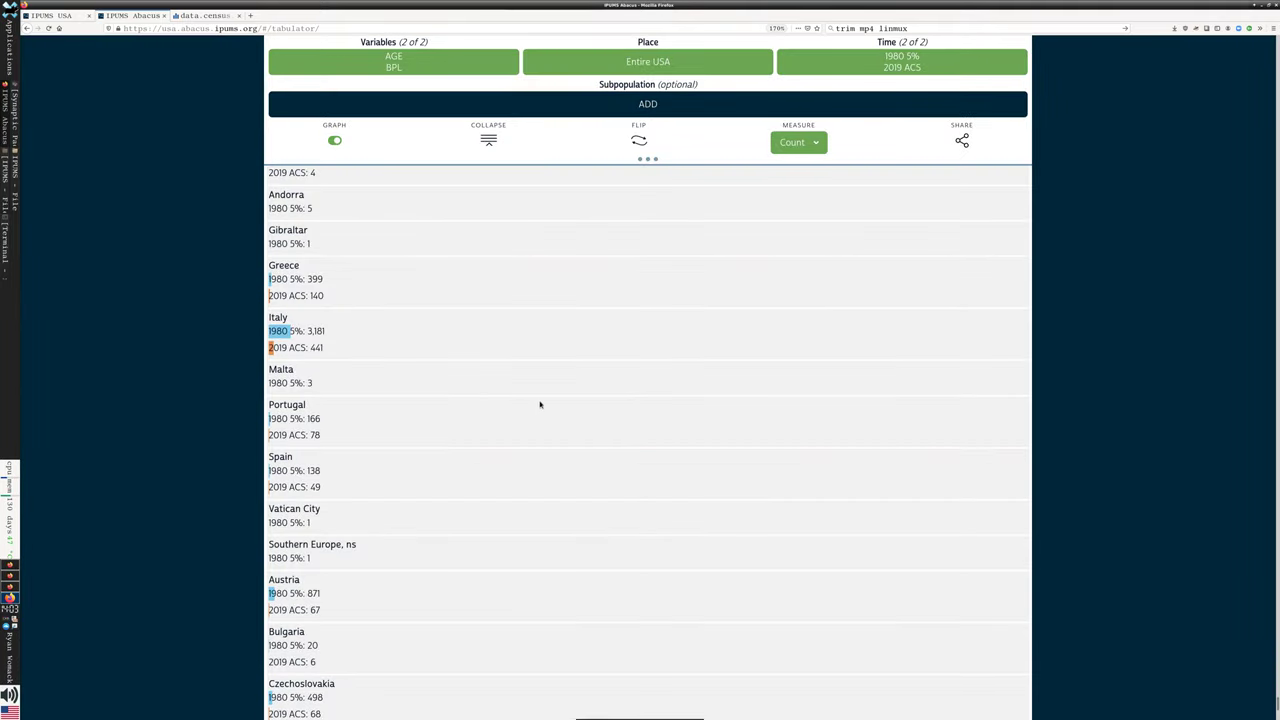
scroll(344, 341, down, 1)
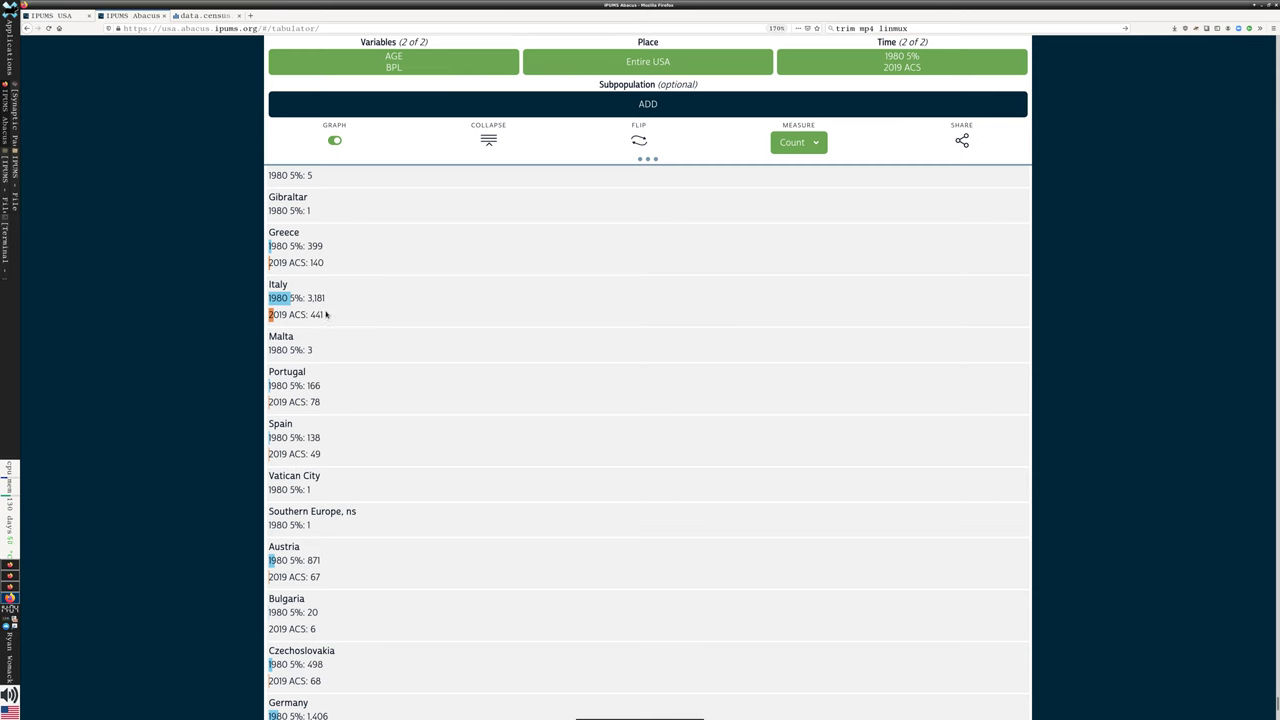
scroll(432, 417, down, 3)
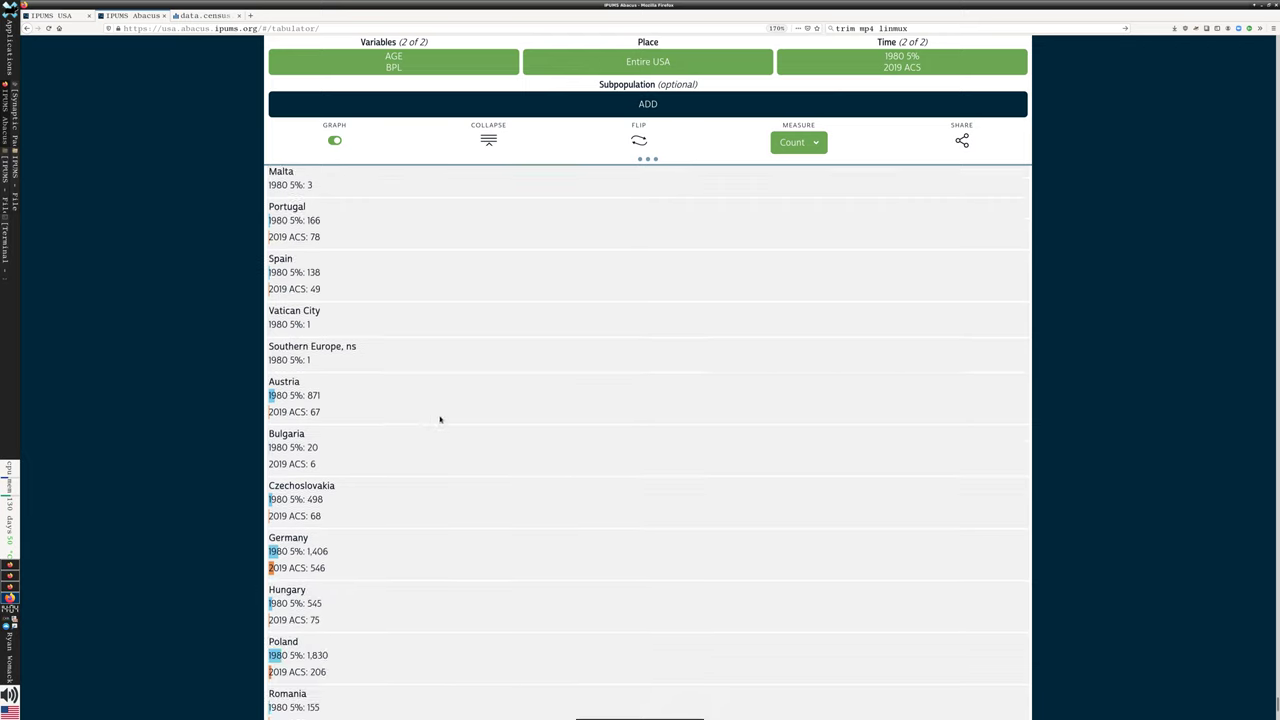
scroll(440, 420, down, 3)
scroll(447, 420, up, 3)
scroll(445, 418, down, 7)
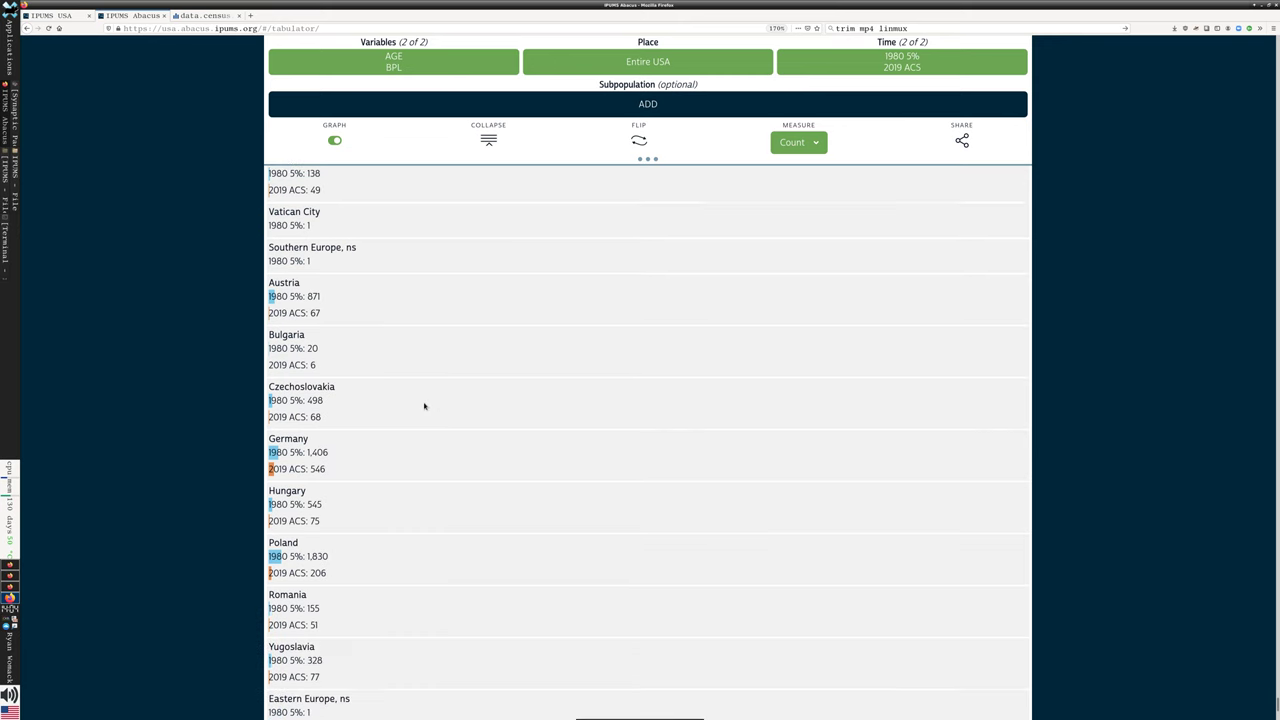
scroll(432, 415, down, 3)
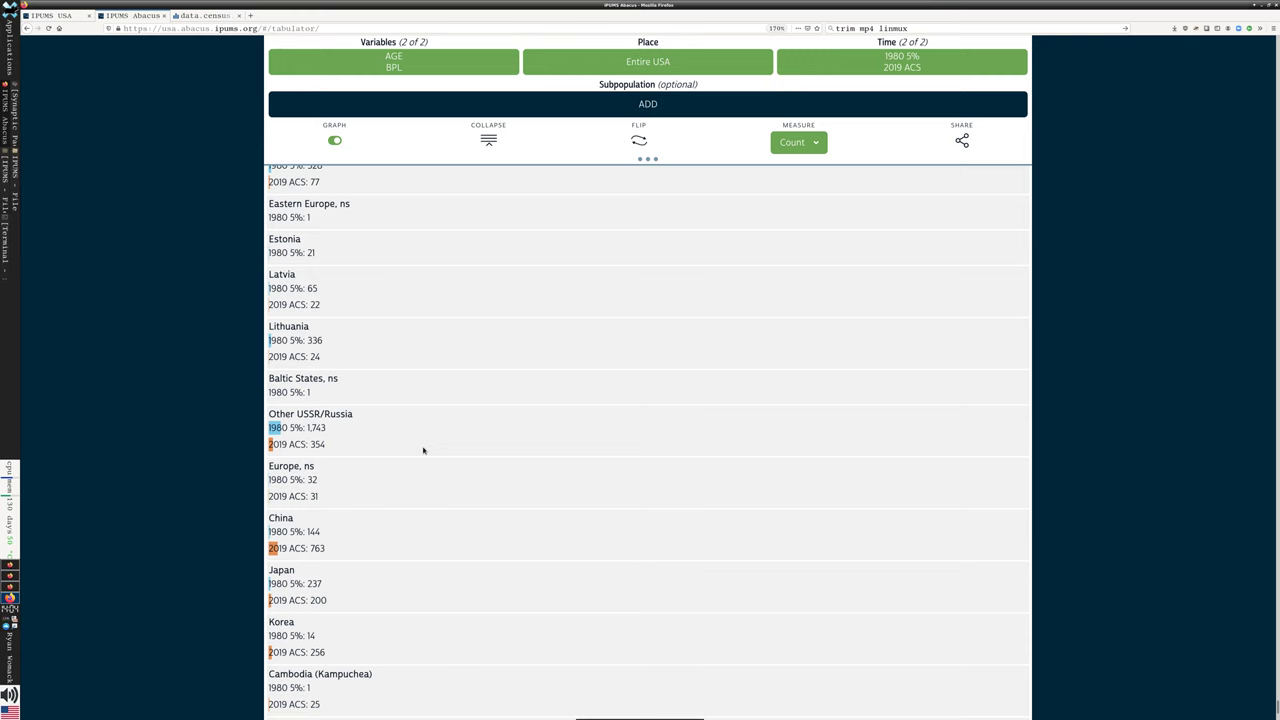
scroll(420, 455, down, 3)
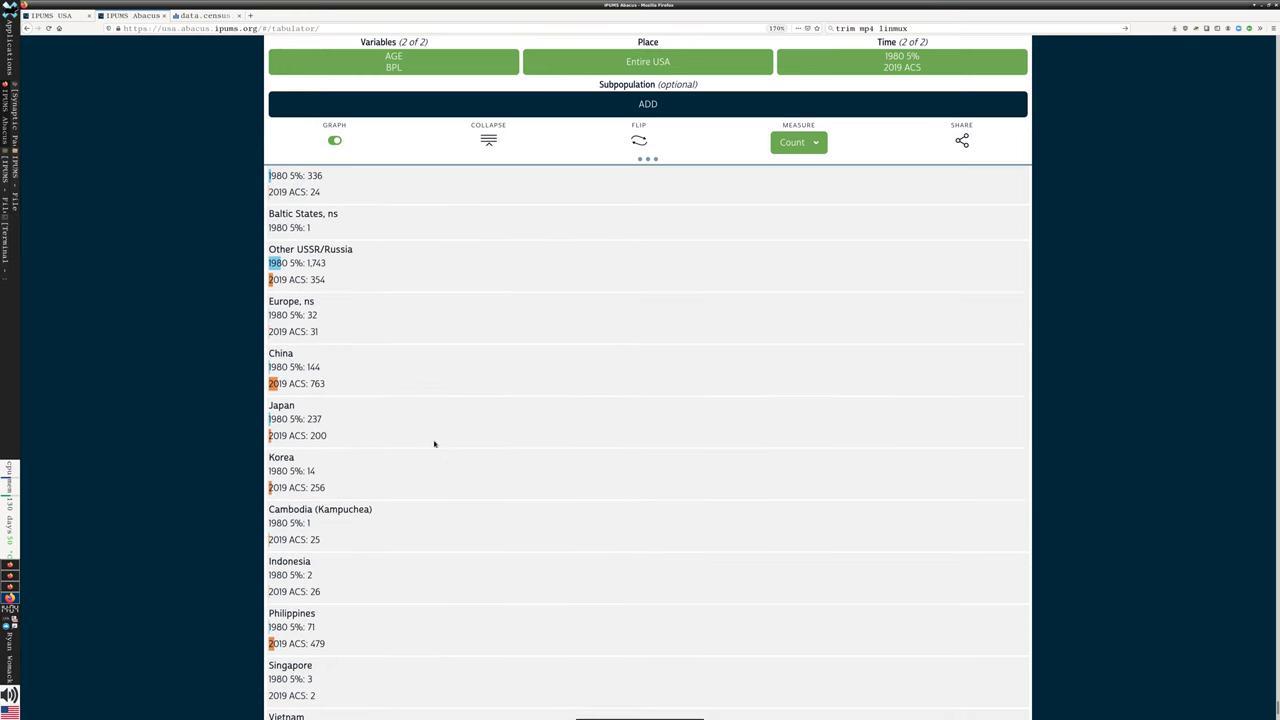
scroll(434, 443, down, 7)
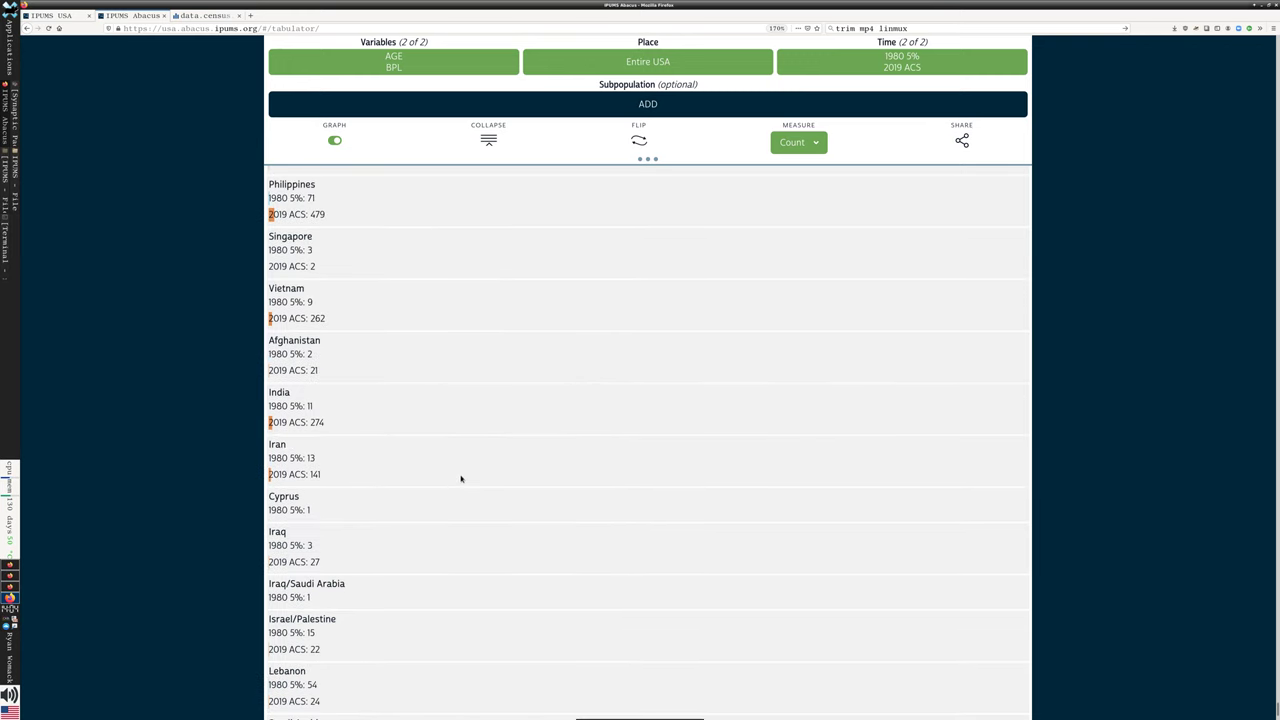
scroll(463, 470, up, 13)
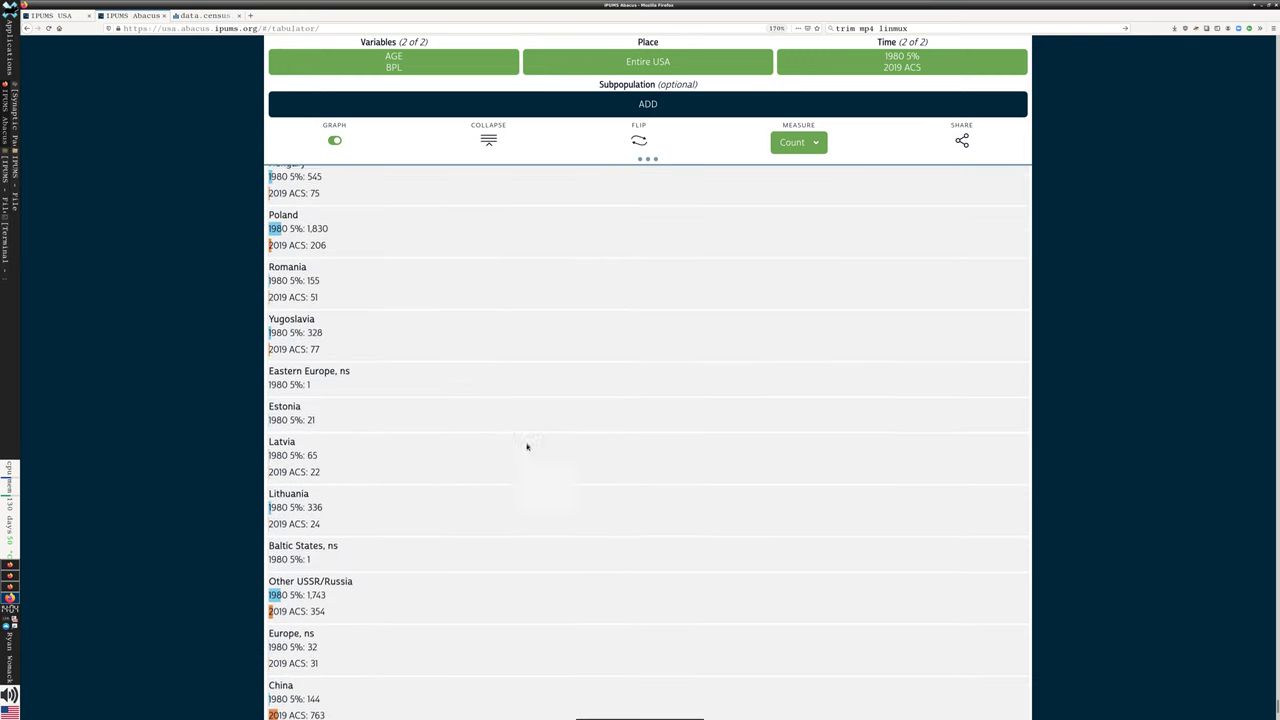
scroll(700, 430, up, 10)
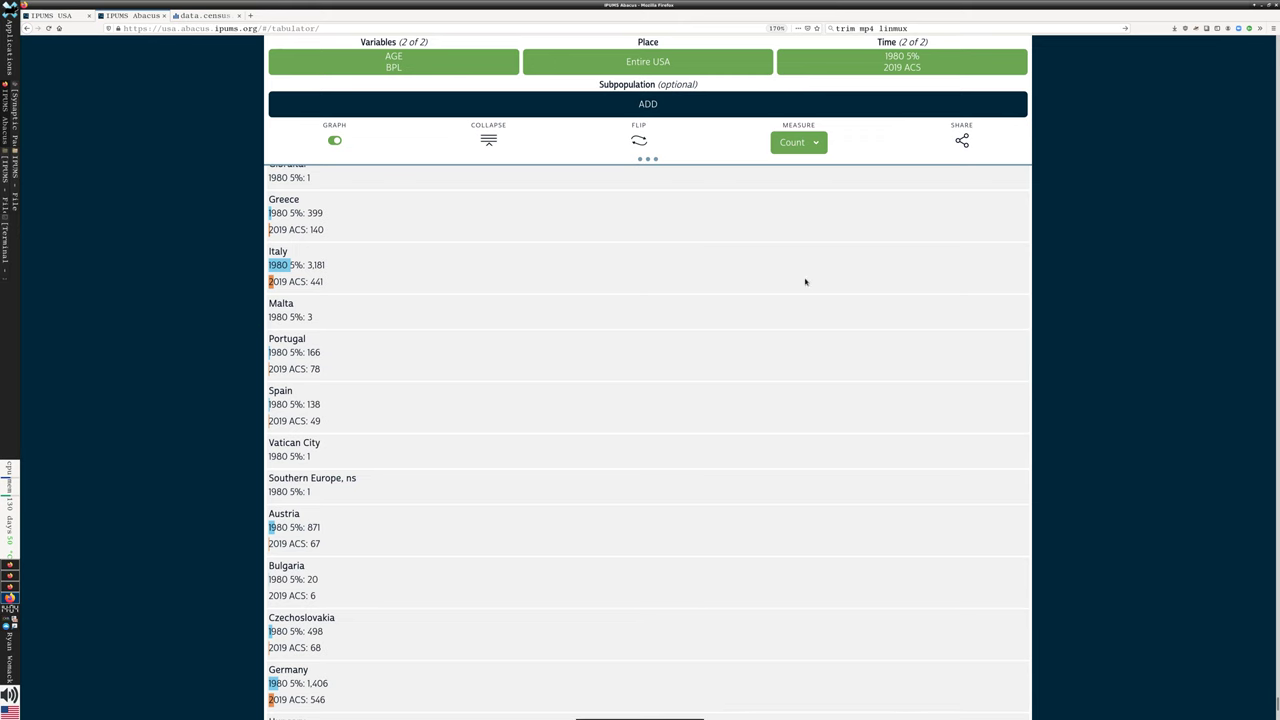
scroll(790, 280, up, 17)
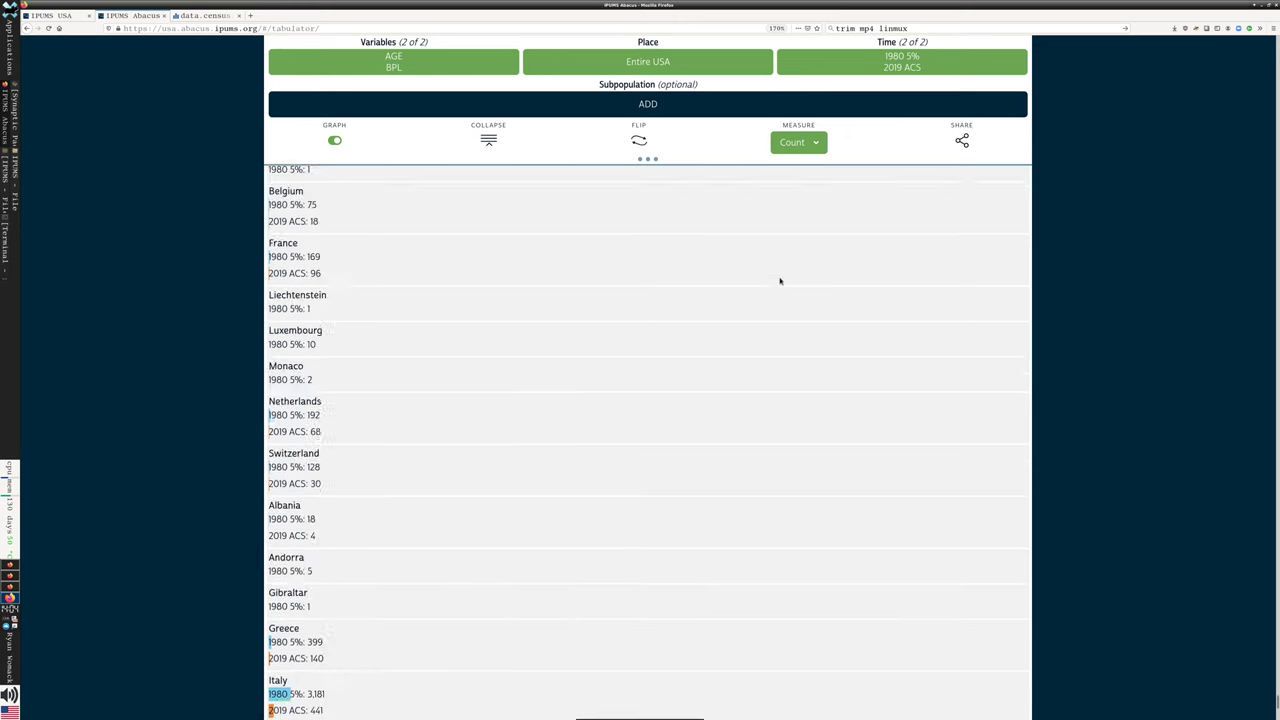
scroll(775, 280, up, 8)
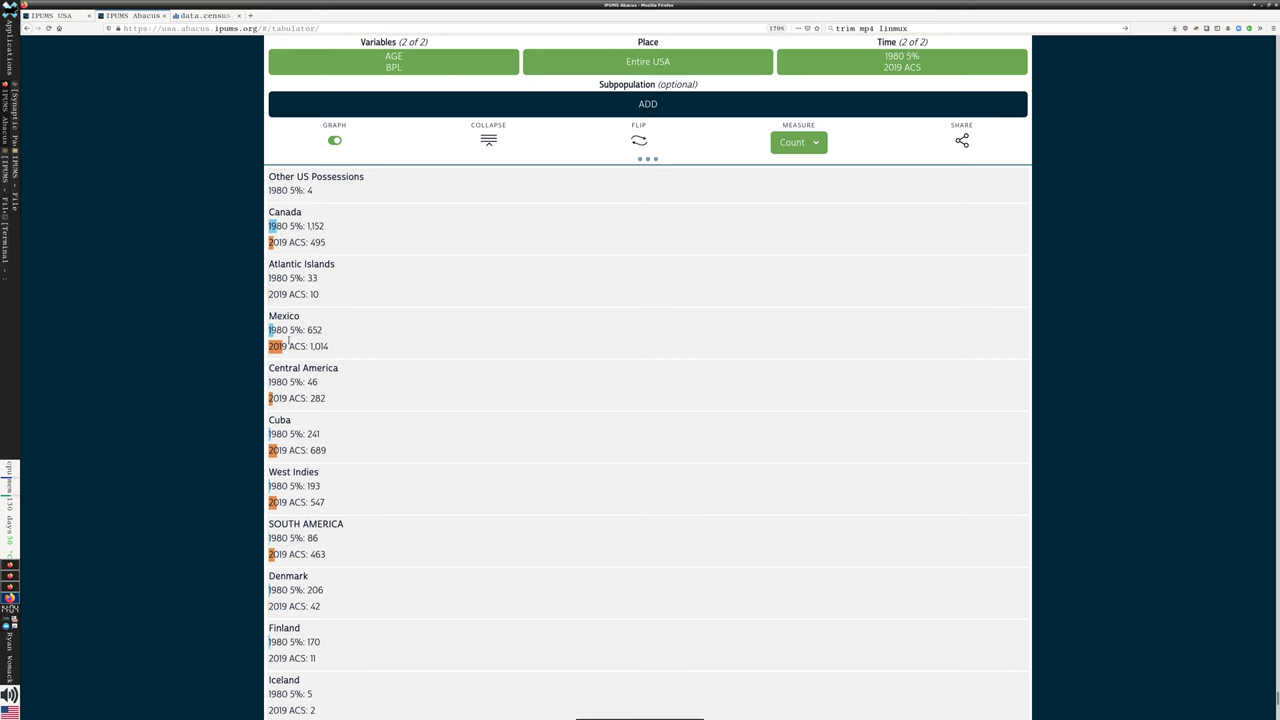
Turn off GRAPH, collapse the table to age groups, and briefly expand then fold 40 to 44 Years
click(334, 141)
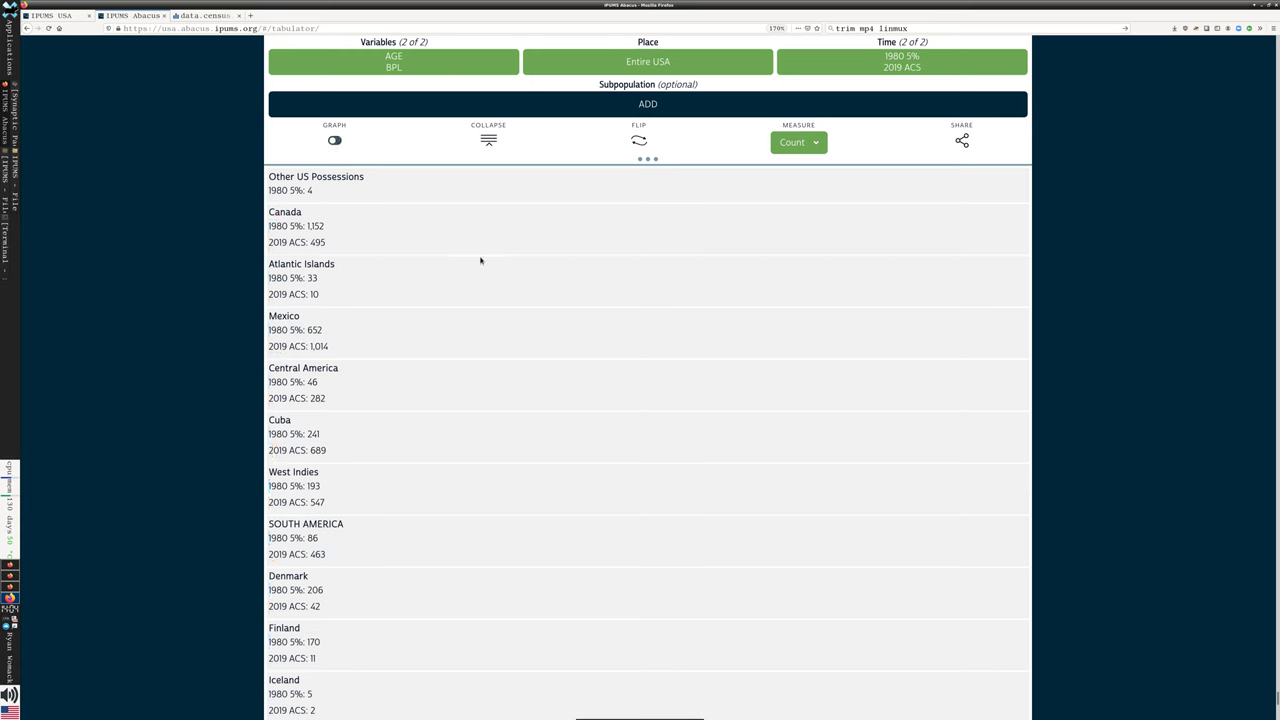
click(489, 142)
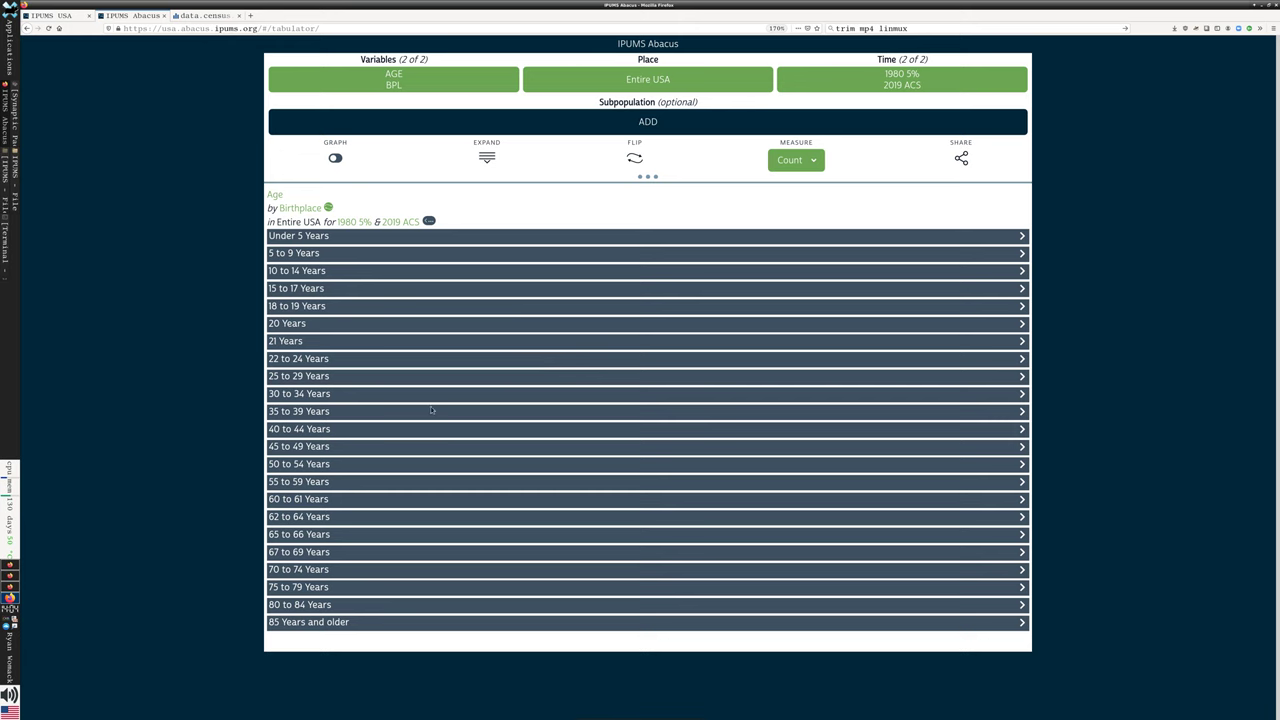
click(337, 431)
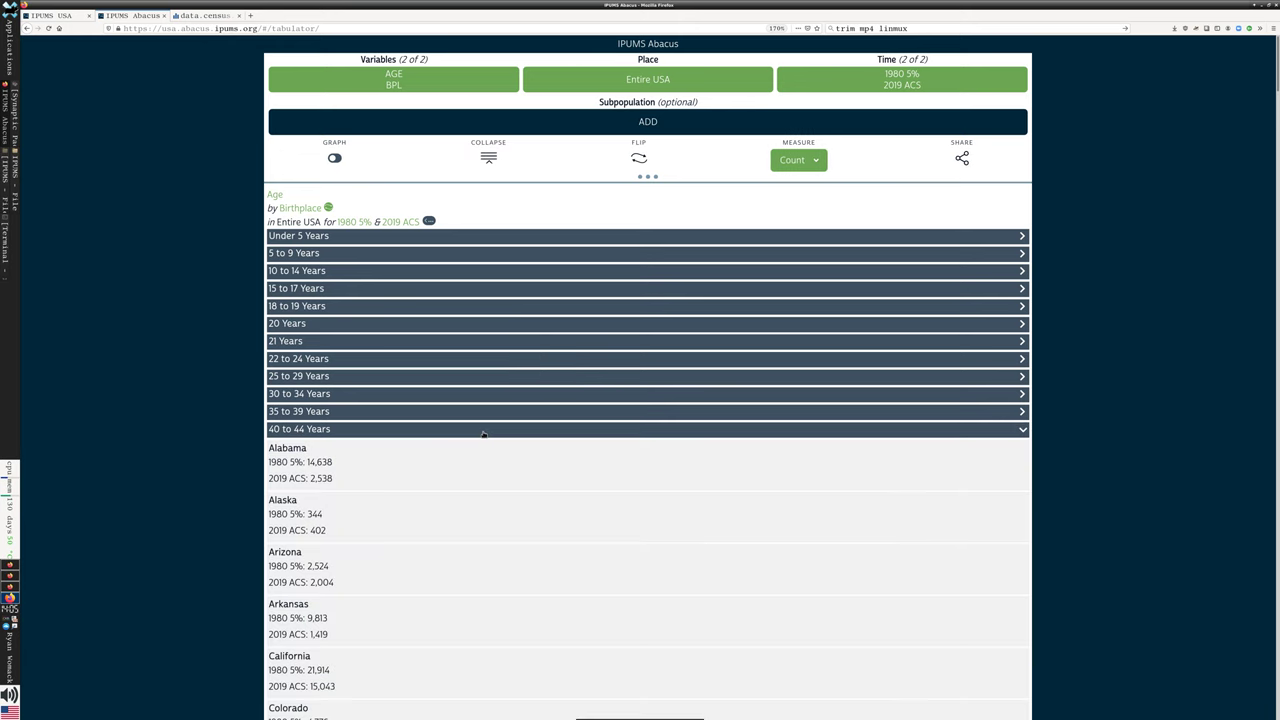
click(483, 431)
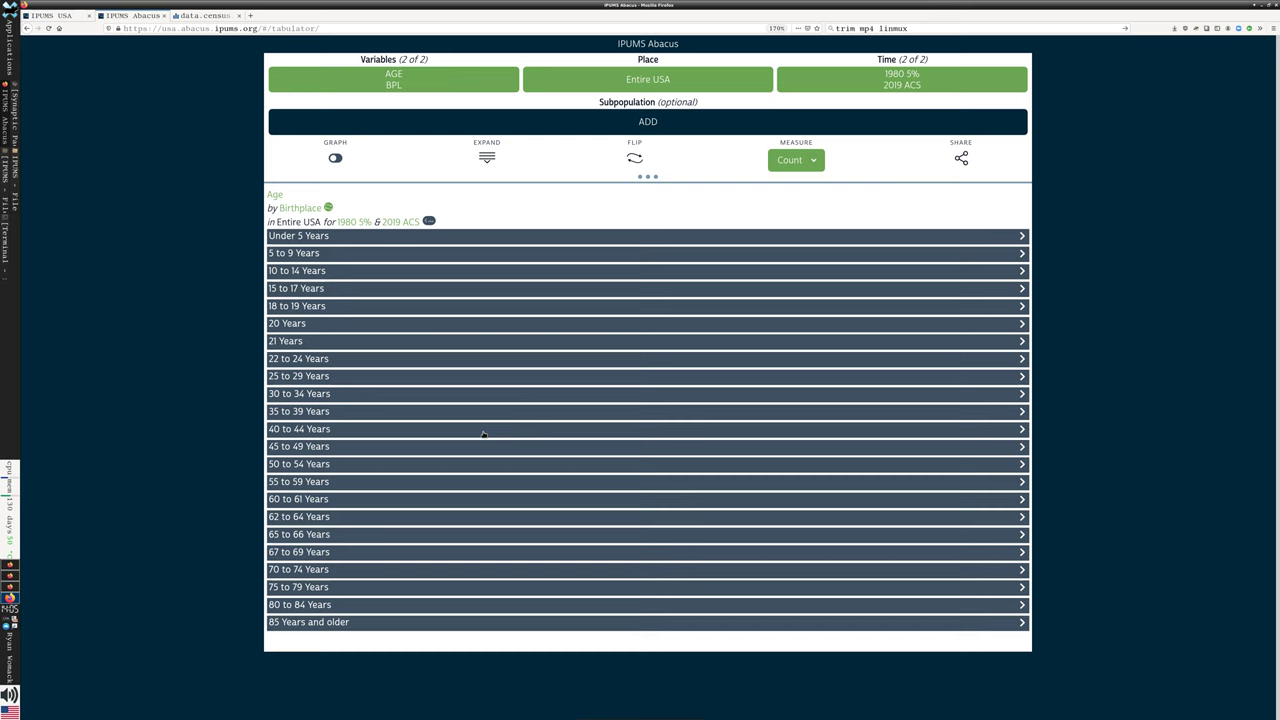
Flip the table to Birthplace by Age
click(636, 161)
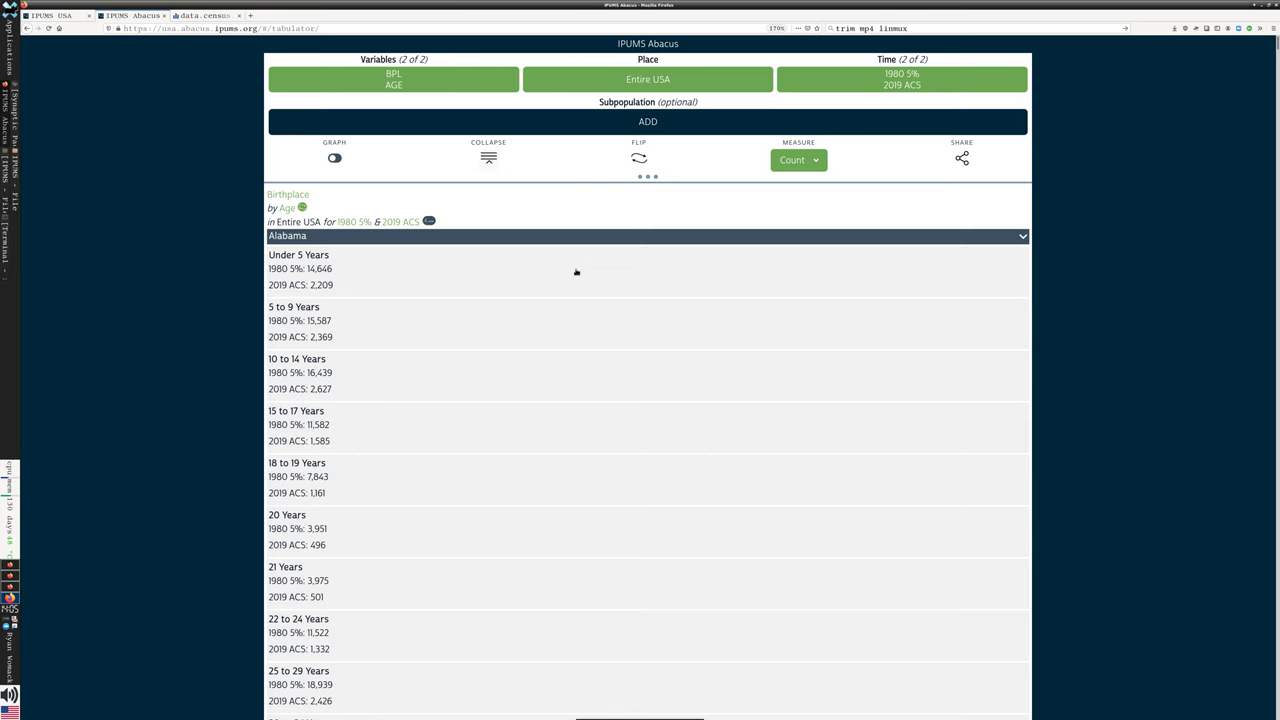
Fold Alabama away, expand New Jersey, and highlight its 2019 ACS under-5 count 3,813
click(488, 157)
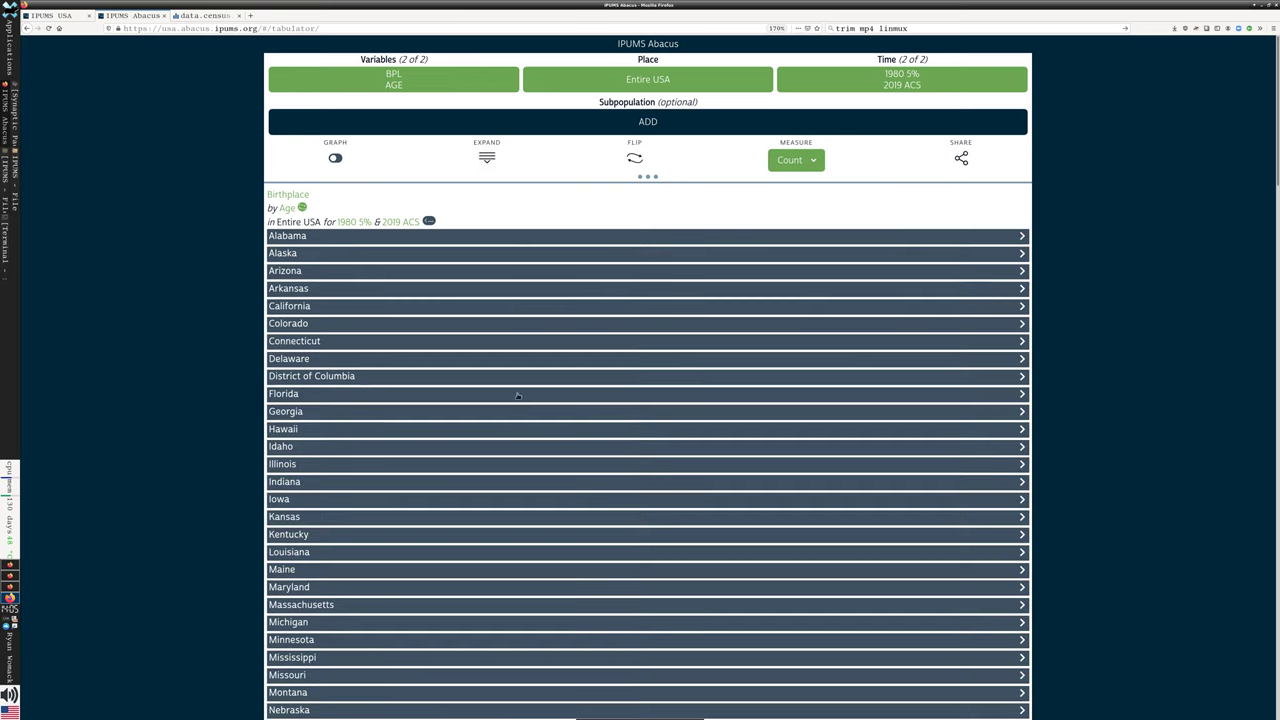
scroll(518, 396, down, 6)
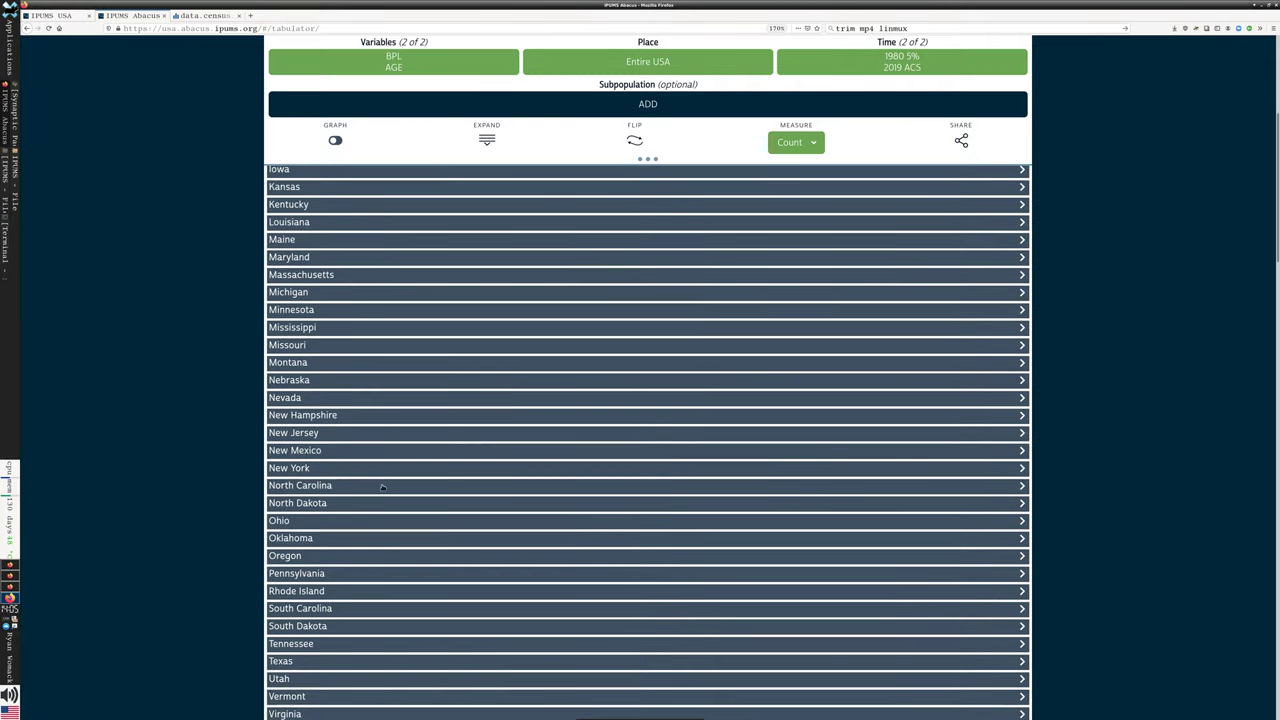
click(330, 436)
scroll(491, 491, down, 4)
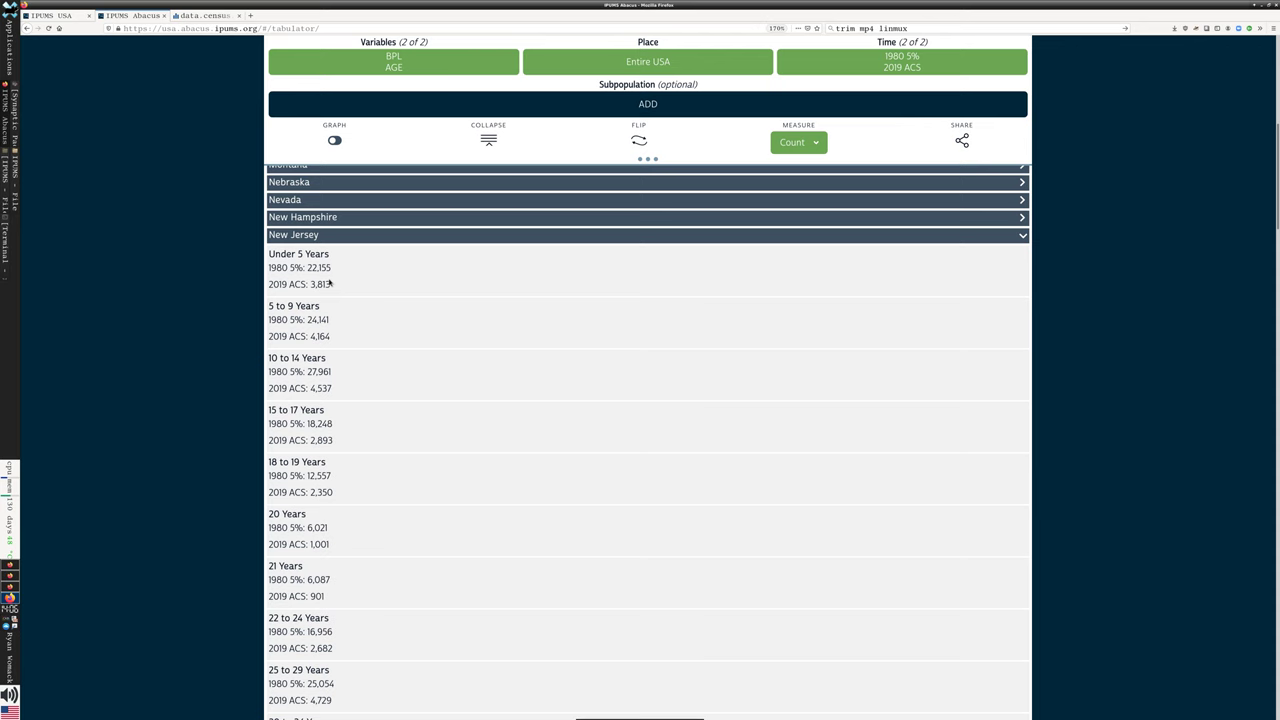
drag(310, 284, 361, 285)
Switch the measure to Weighted-count and highlight New Jersey's 1980 under-5 value 443,100
click(798, 141)
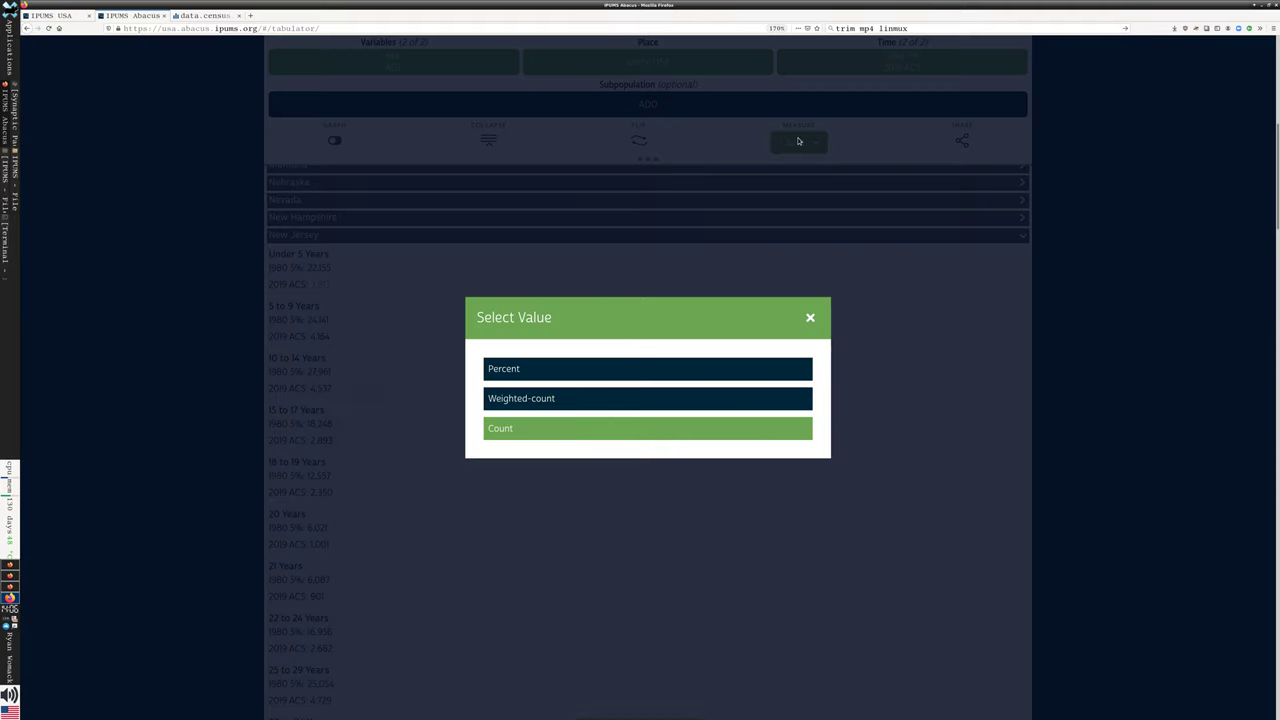
click(535, 400)
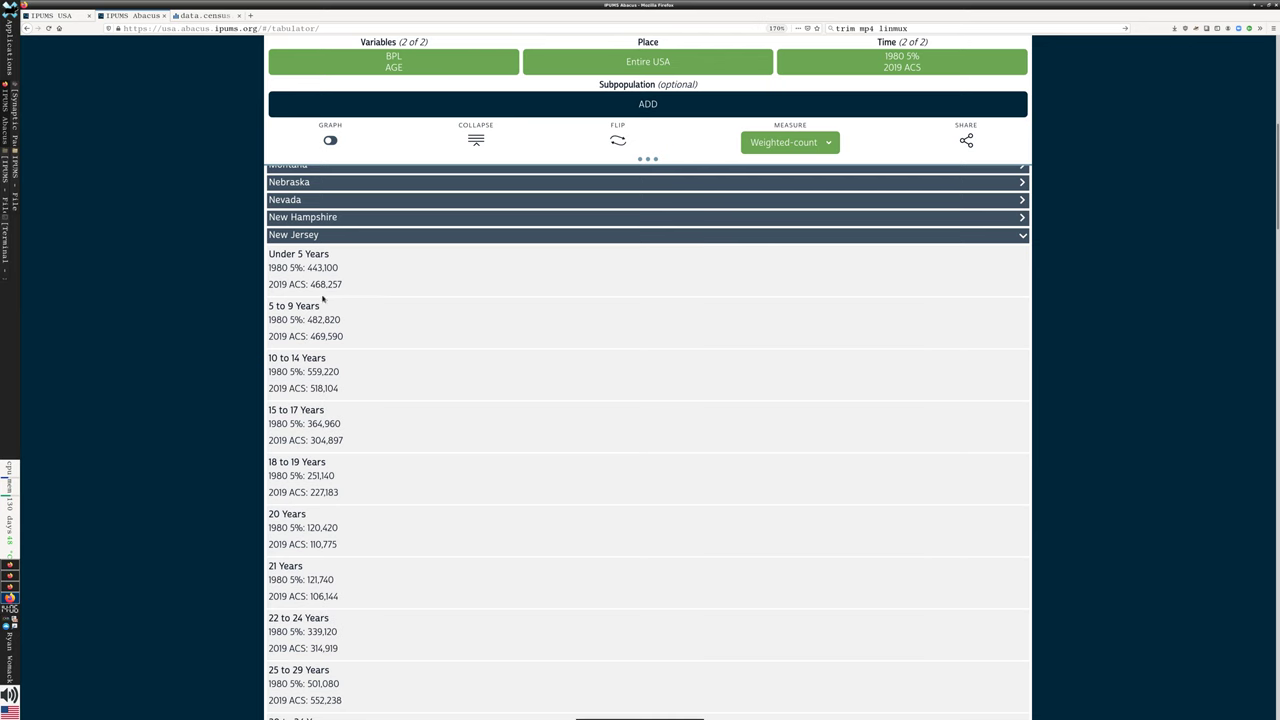
drag(312, 270, 341, 270)
click(345, 272)
drag(306, 268, 360, 271)
scroll(351, 368, down, 1)
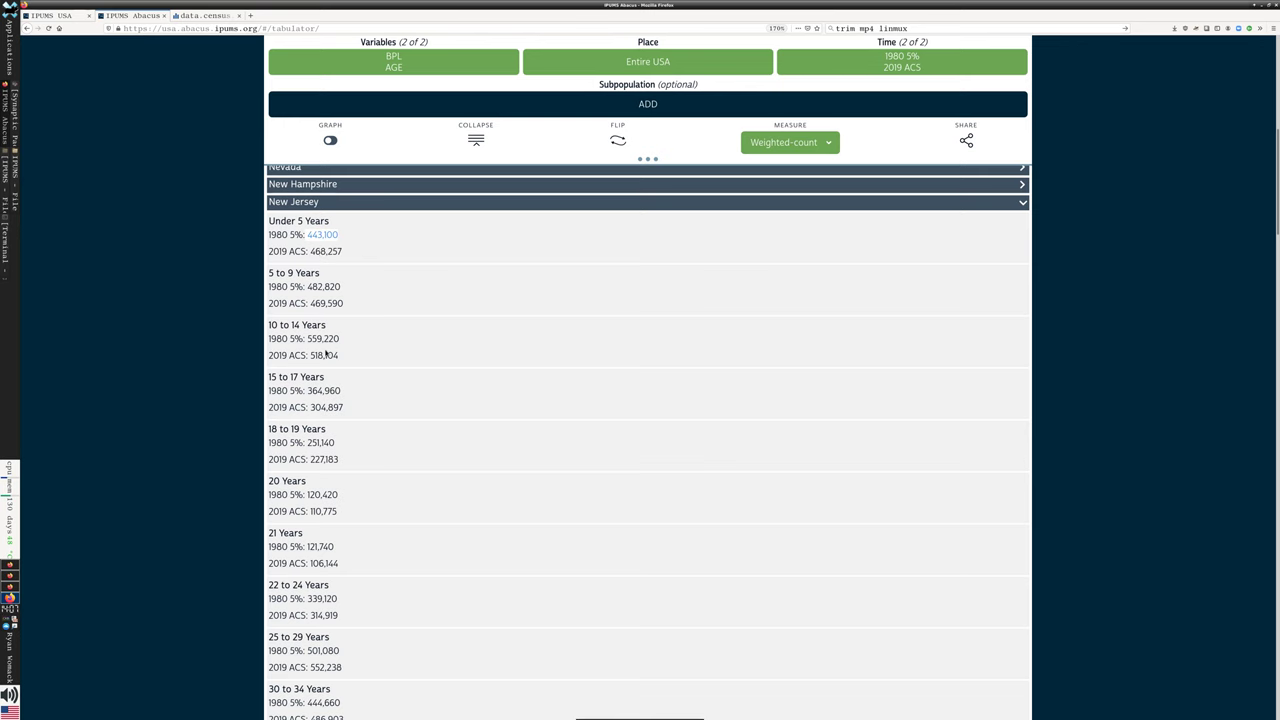
scroll(380, 405, down, 1)
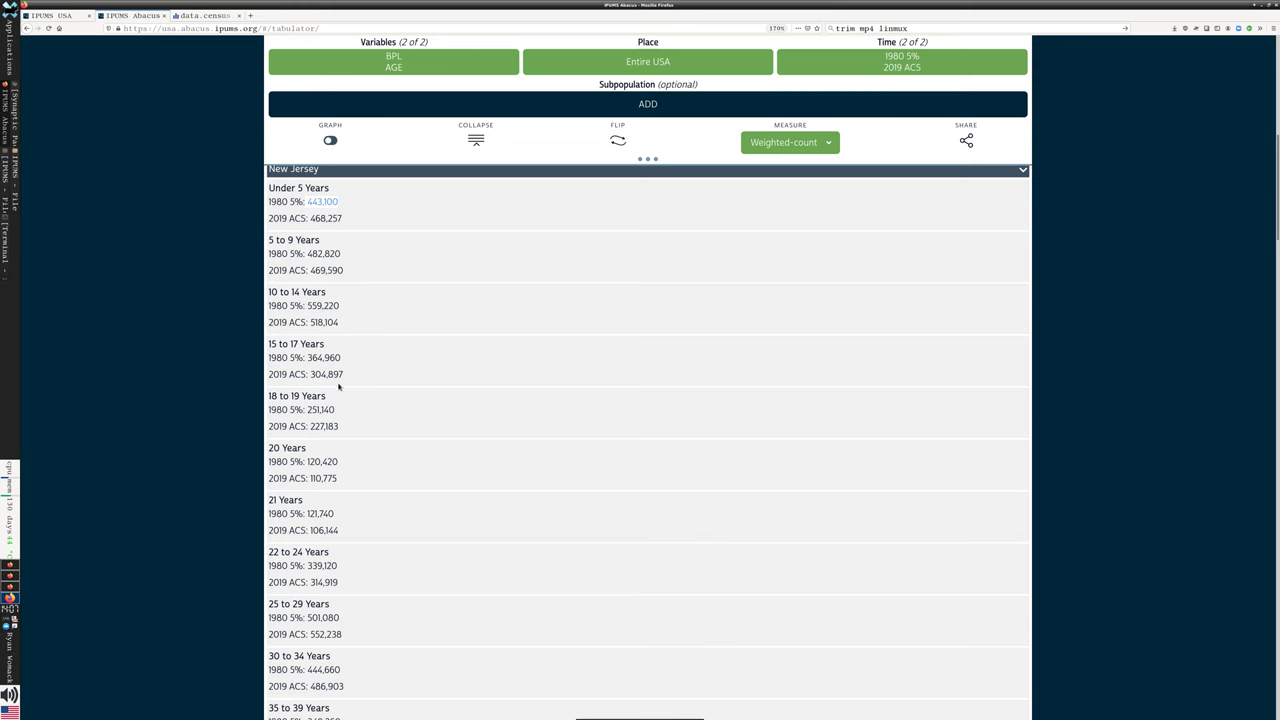
scroll(389, 426, down, 5)
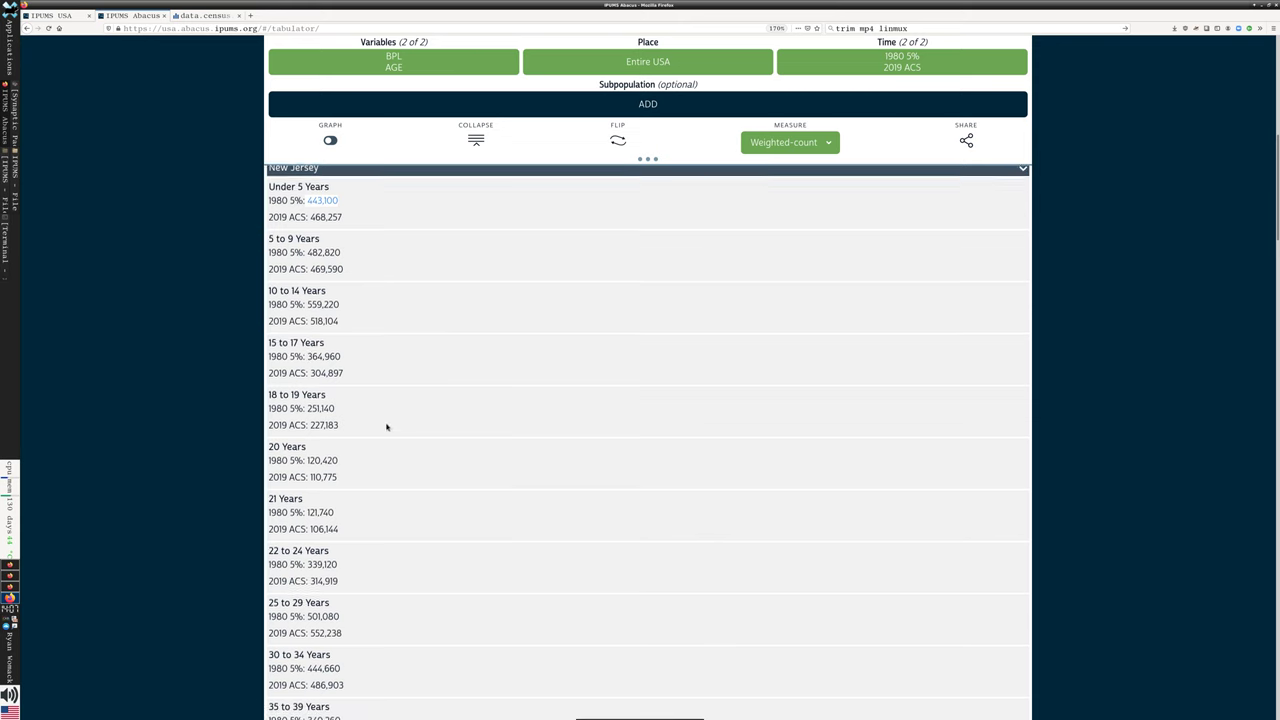
scroll(389, 429, down, 1)
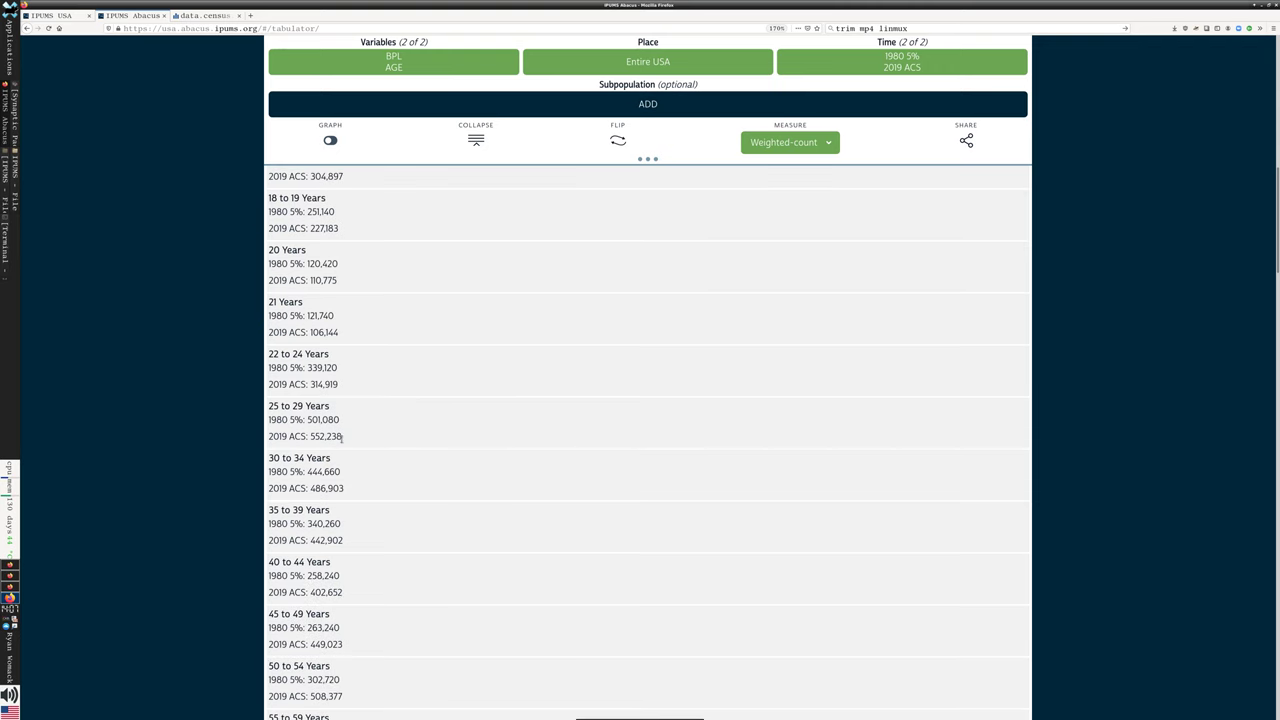
drag(311, 420, 348, 438)
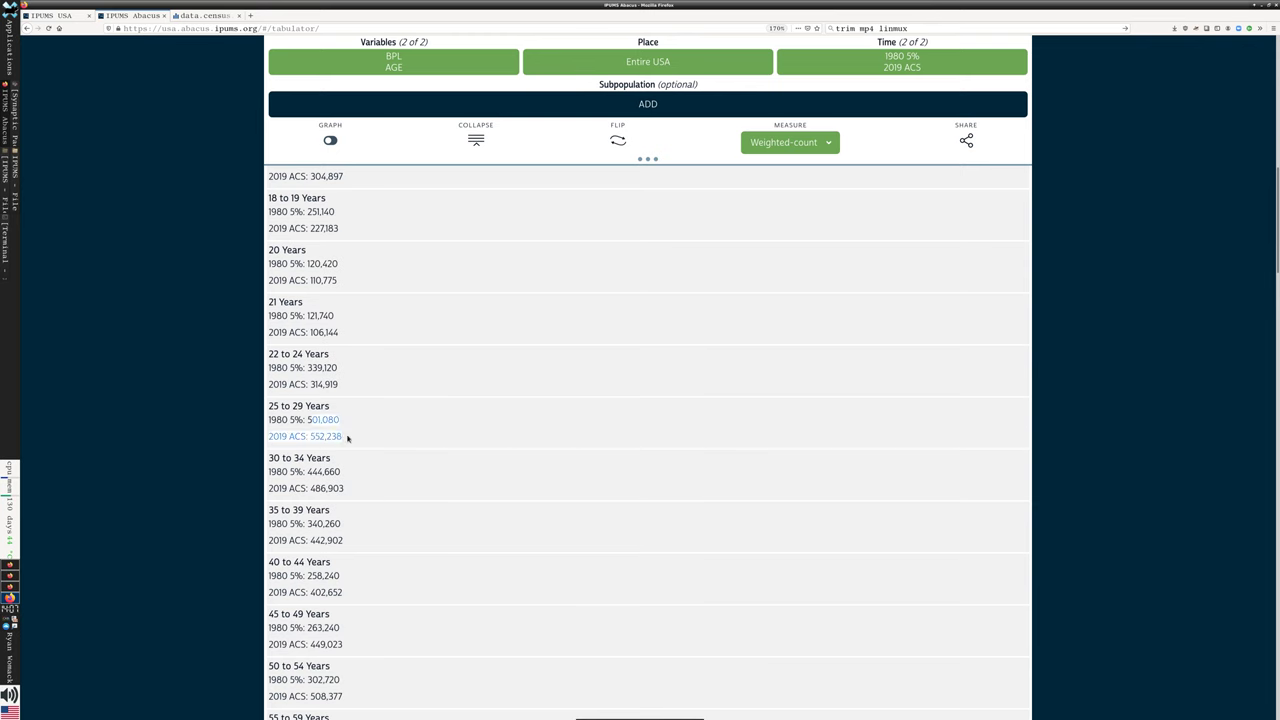
click(357, 500)
scroll(365, 505, down, 5)
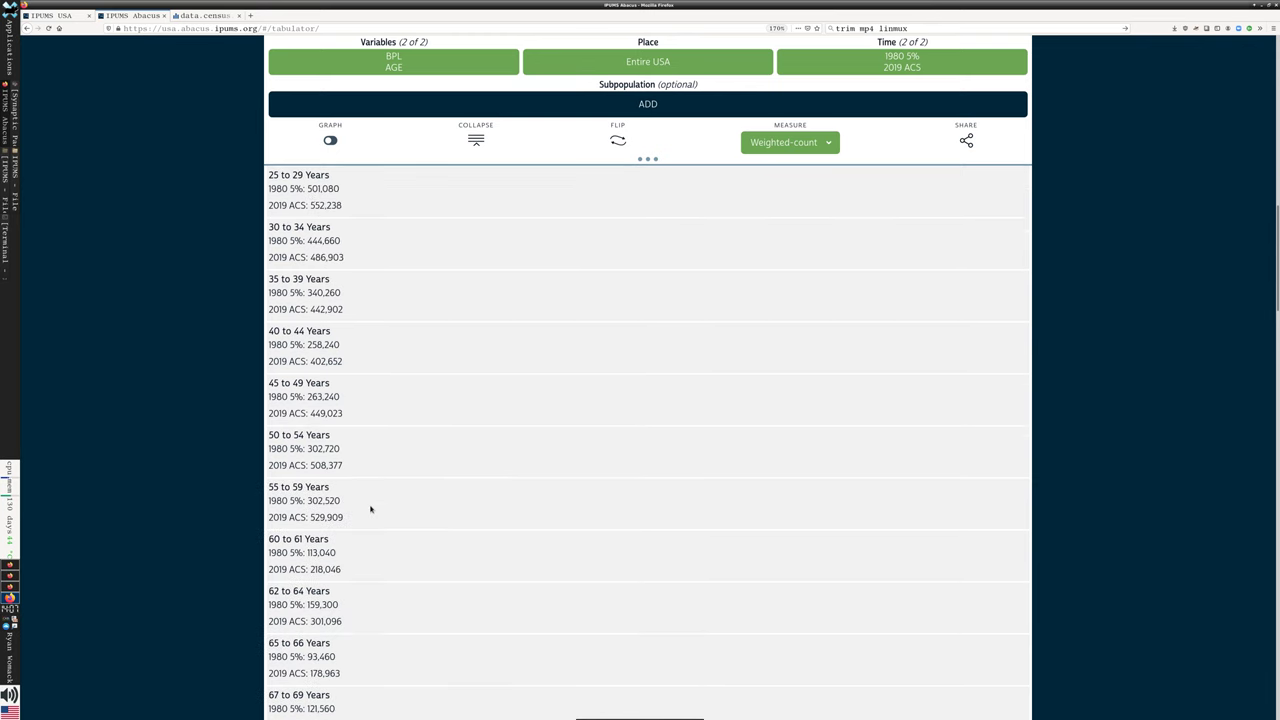
scroll(370, 509, down, 4)
scroll(370, 509, down, 4)
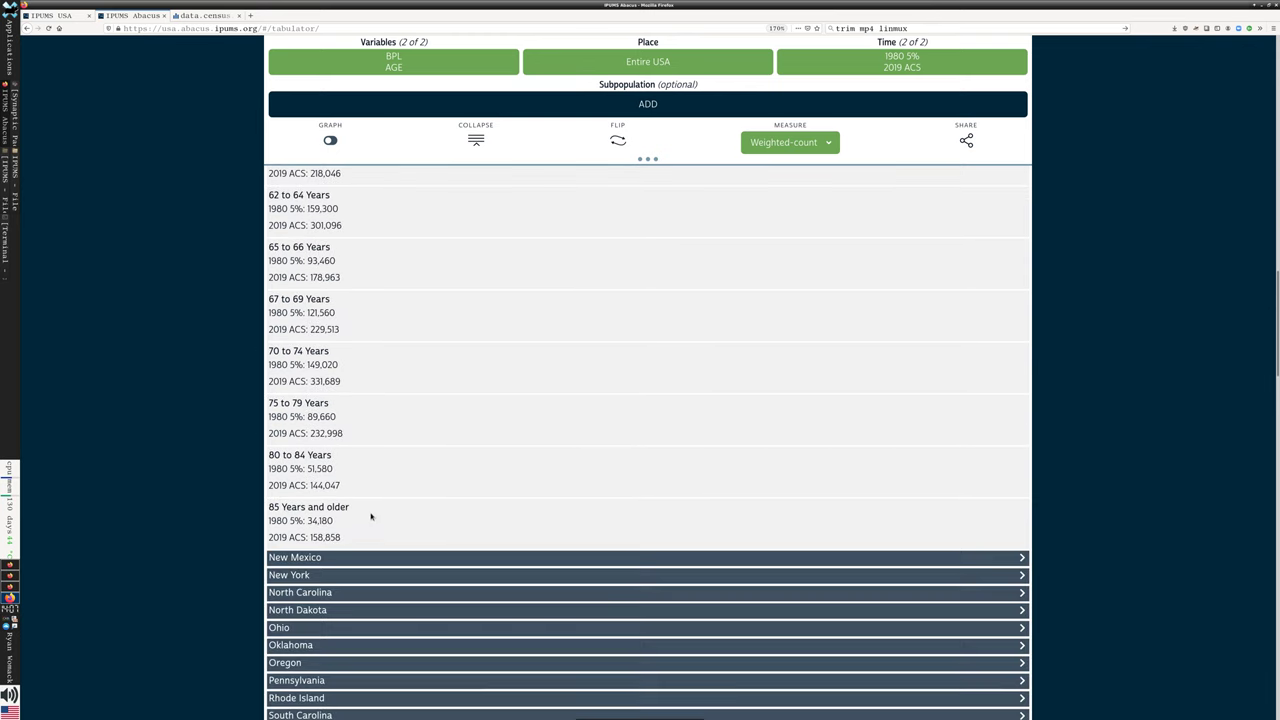
drag(308, 520, 362, 520)
Change the measure to Percent and review New Jersey's age-group percentages, e.g. 85+ at 0.6% vs 2.1%
click(820, 142)
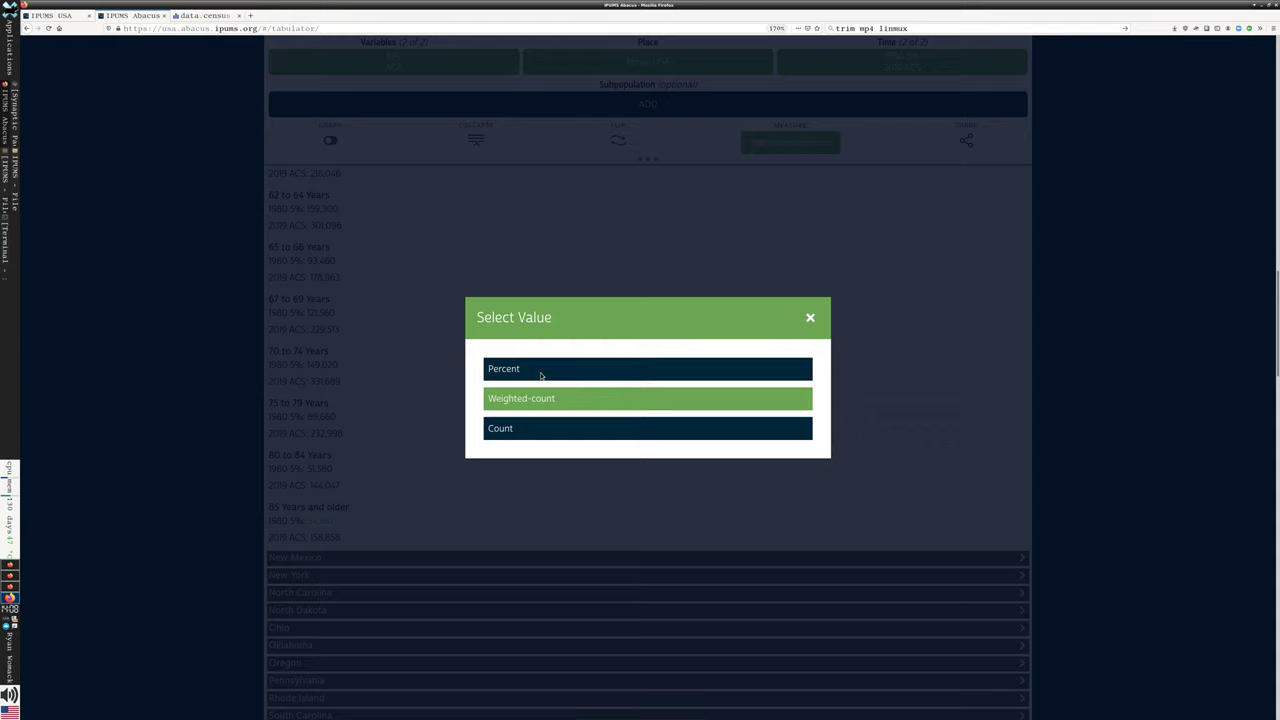
click(600, 368)
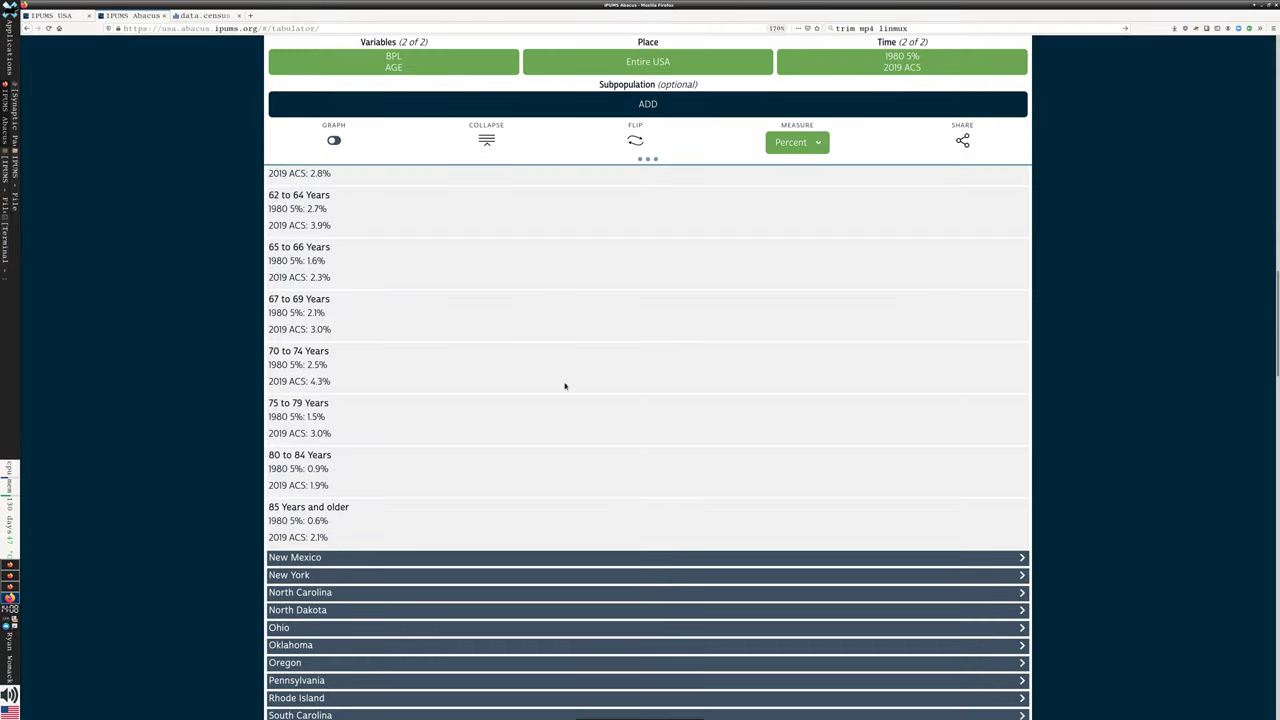
scroll(509, 377, up, 6)
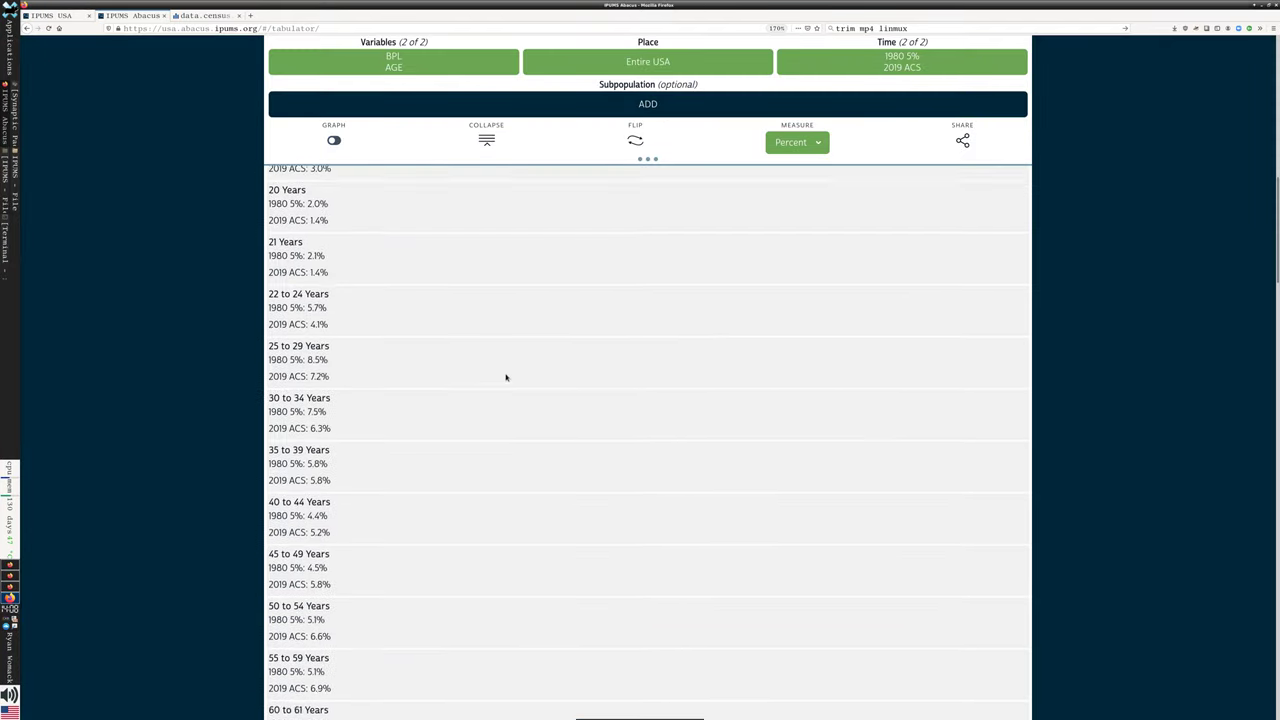
scroll(506, 377, up, 5)
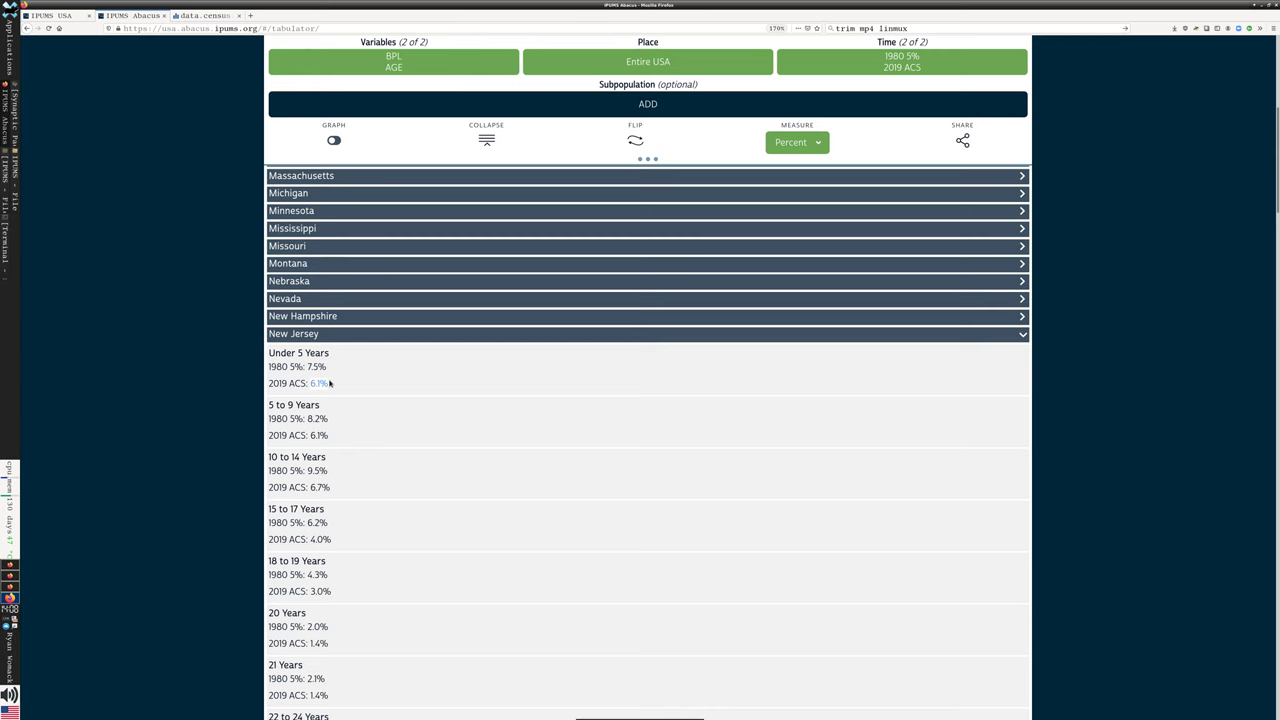
scroll(437, 474, down, 10)
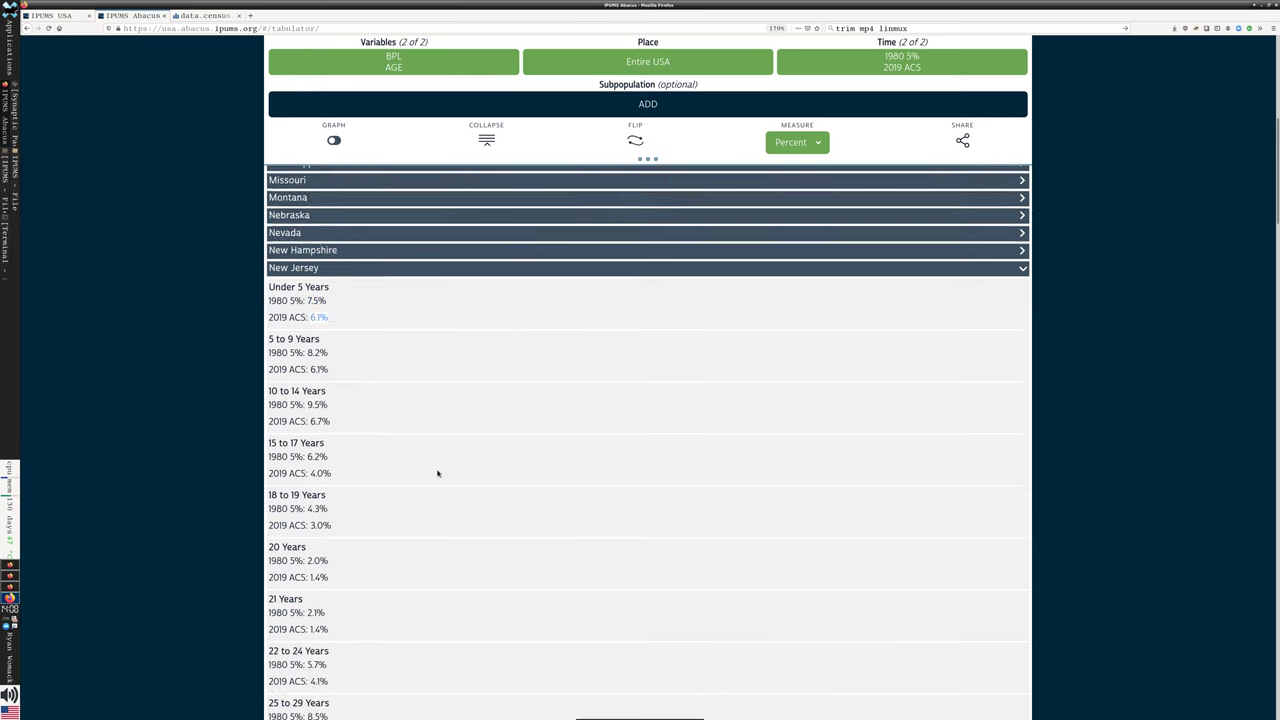
scroll(444, 469, down, 3)
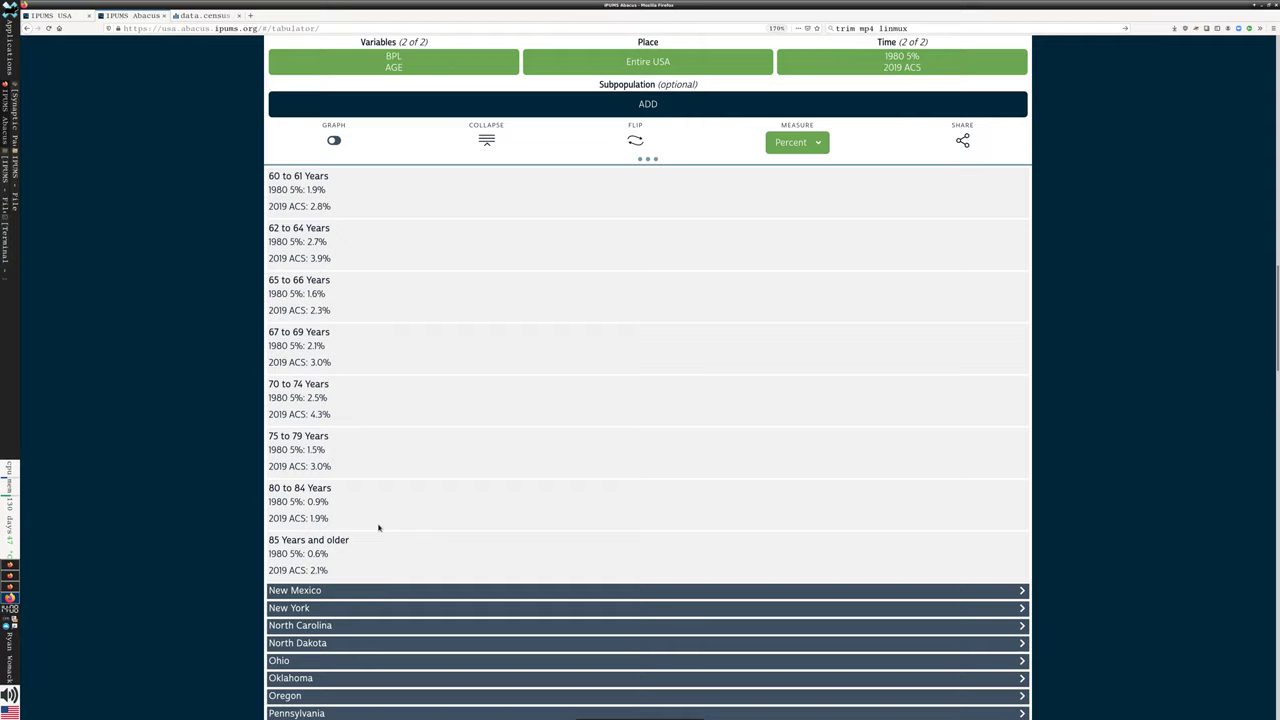
scroll(392, 530, down, 1)
scroll(392, 530, down, 5)
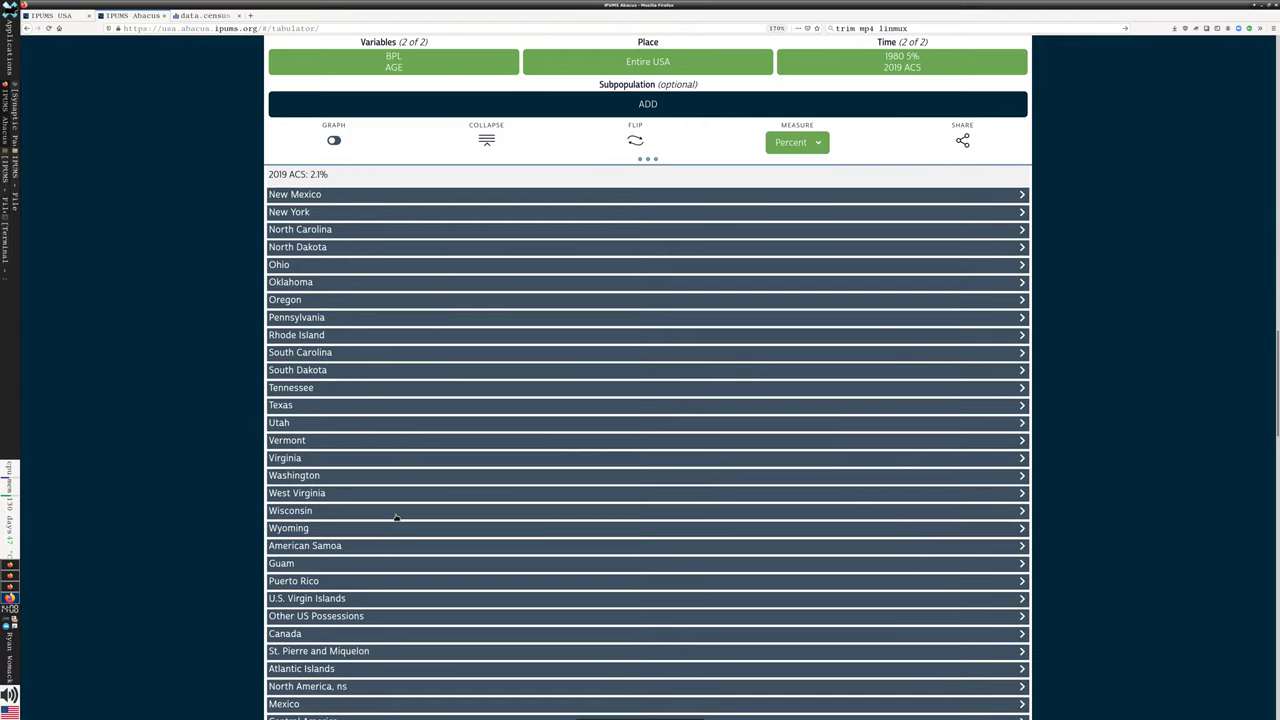
Expand the Italy row and review its age percentages, e.g. 85 Years and older at 7.4% versus 10.4%
scroll(316, 522, down, 2)
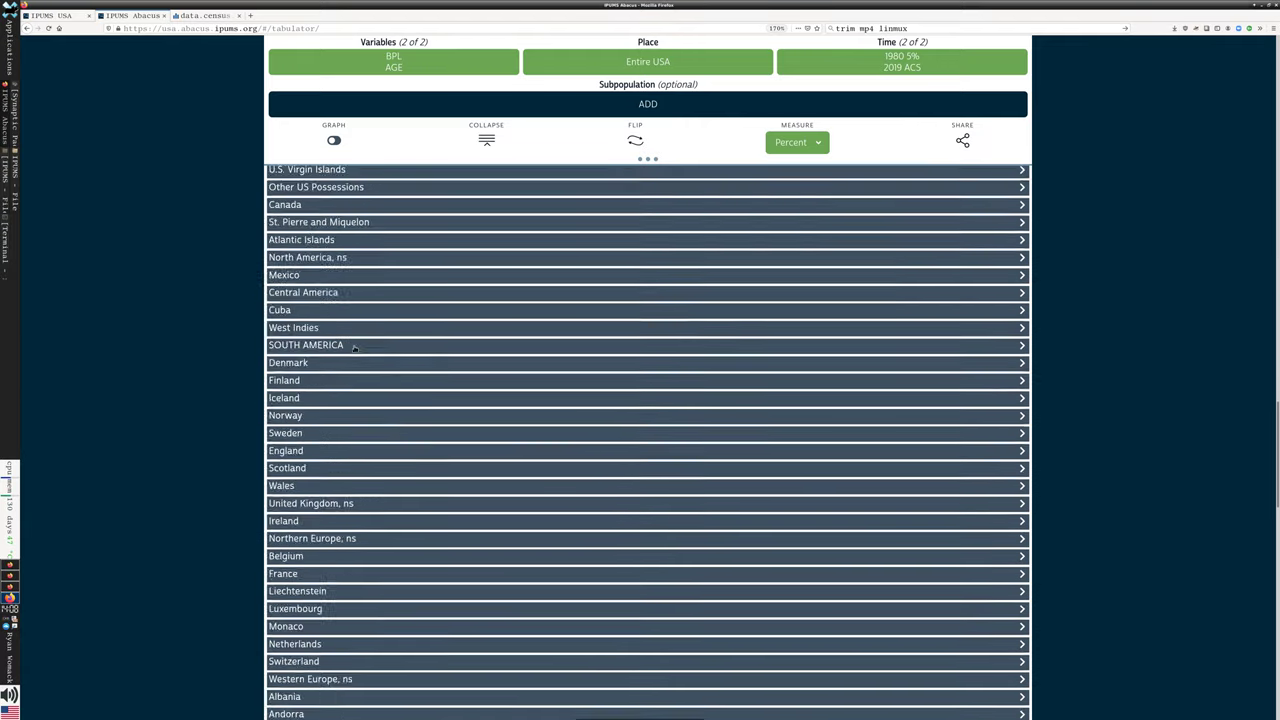
scroll(356, 349, down, 1)
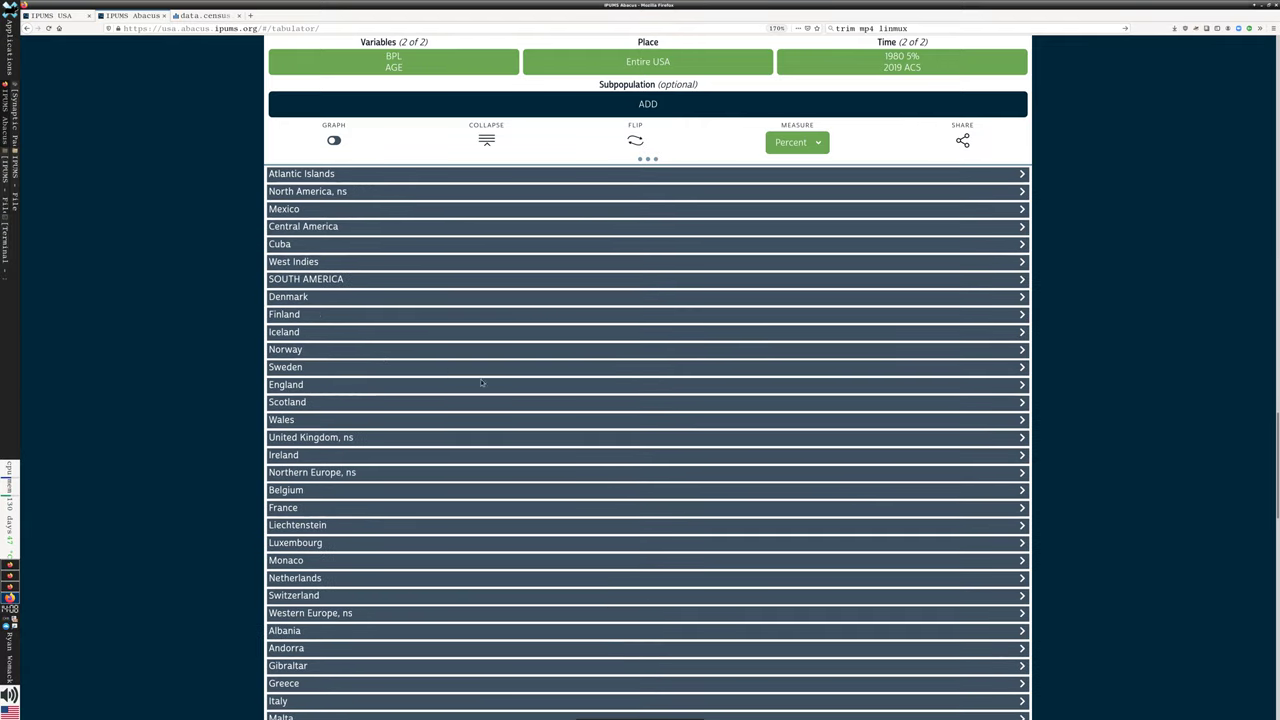
scroll(483, 383, down, 4)
scroll(546, 422, down, 1)
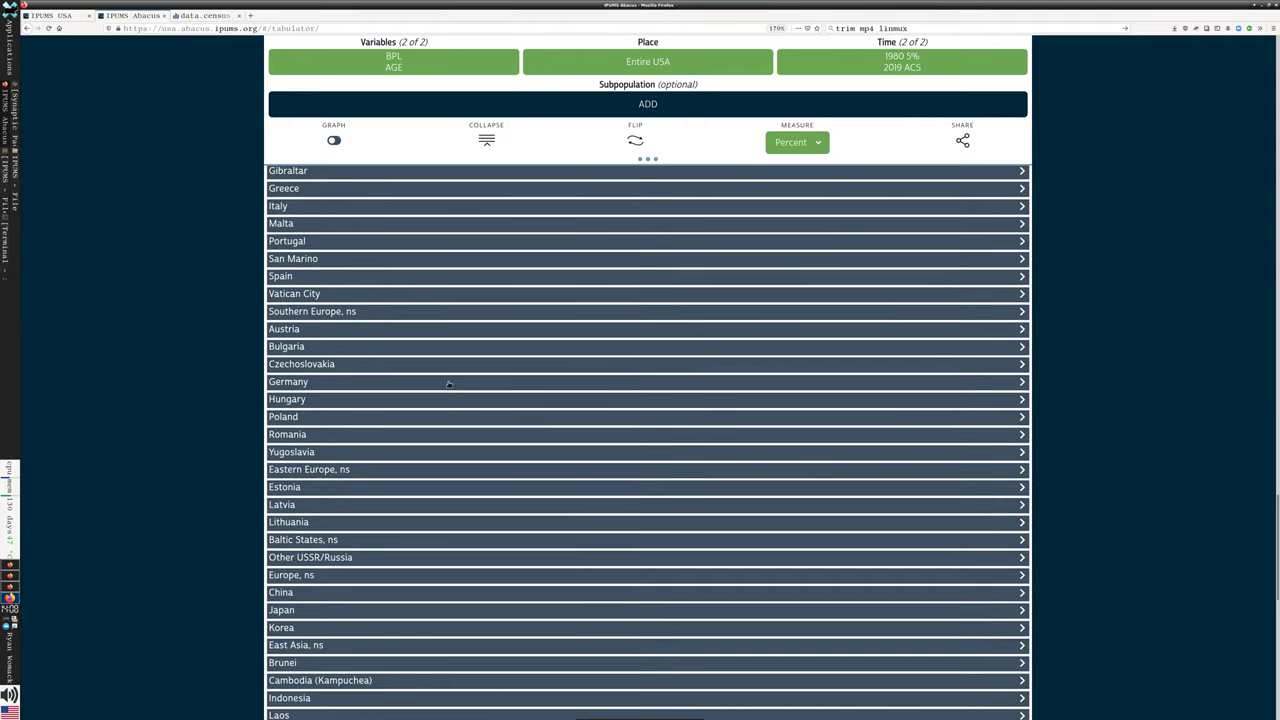
scroll(449, 384, up, 1)
click(360, 241)
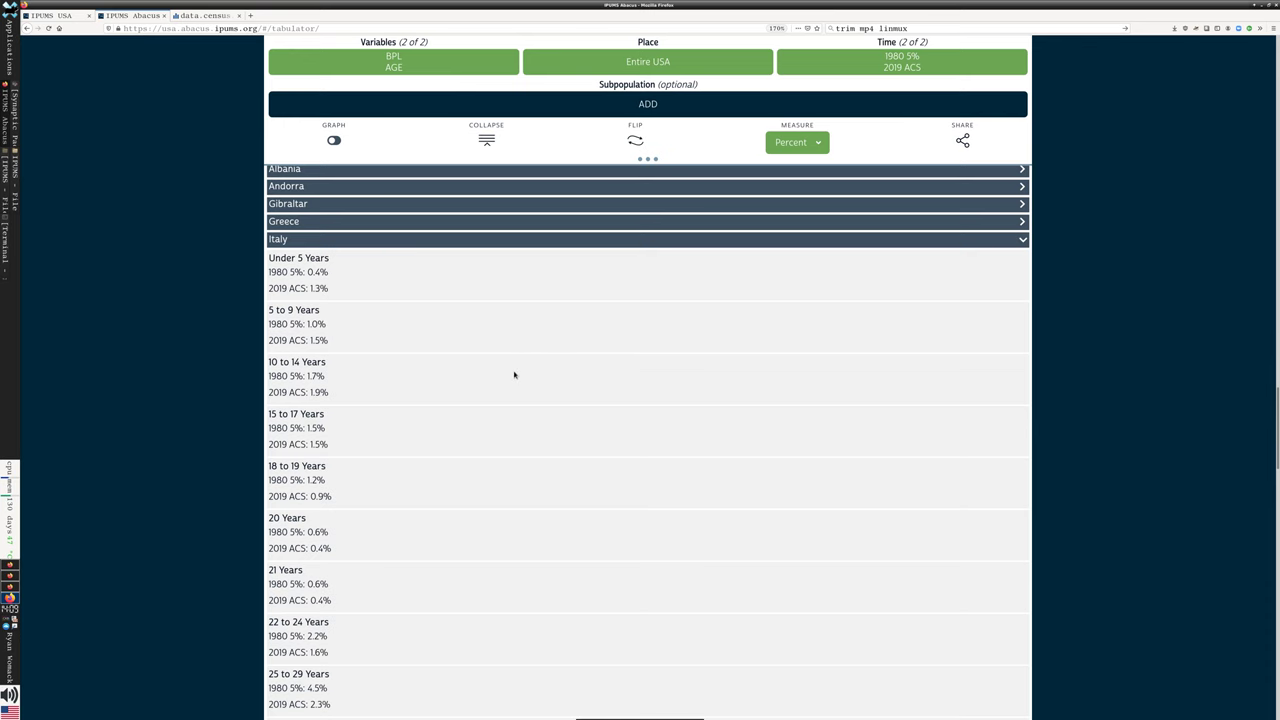
scroll(514, 374, down, 1)
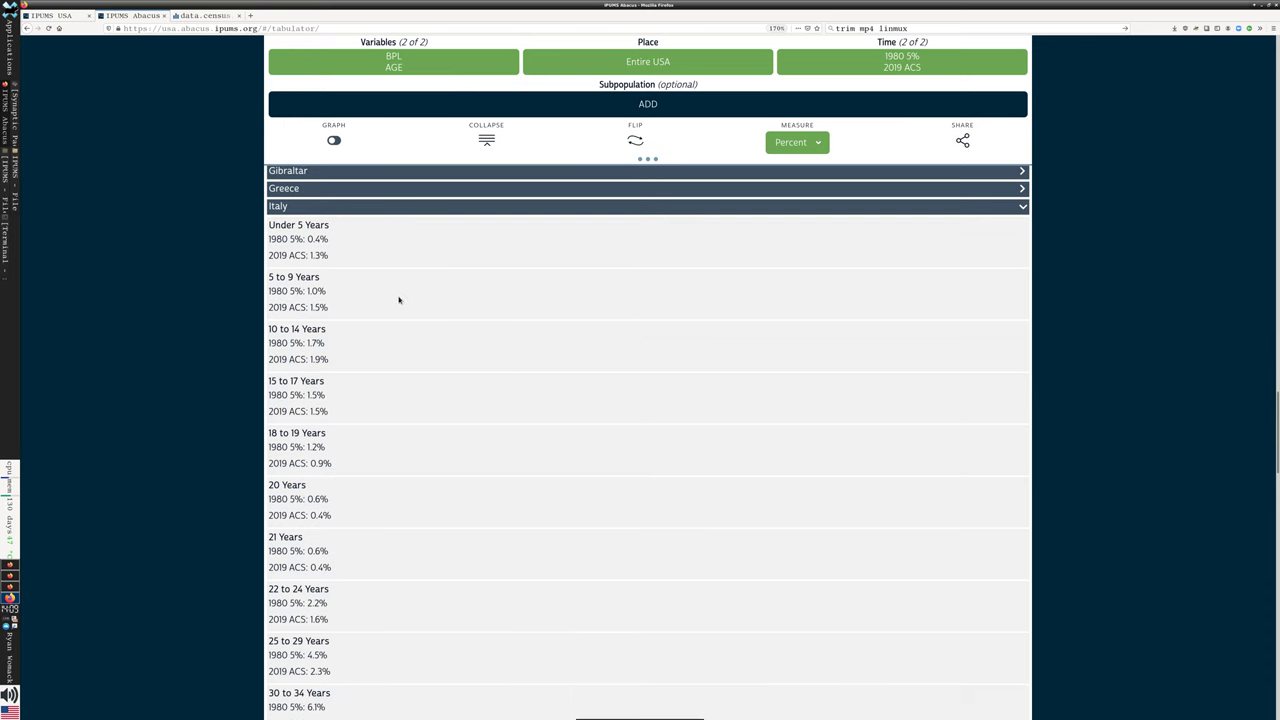
scroll(449, 397, down, 5)
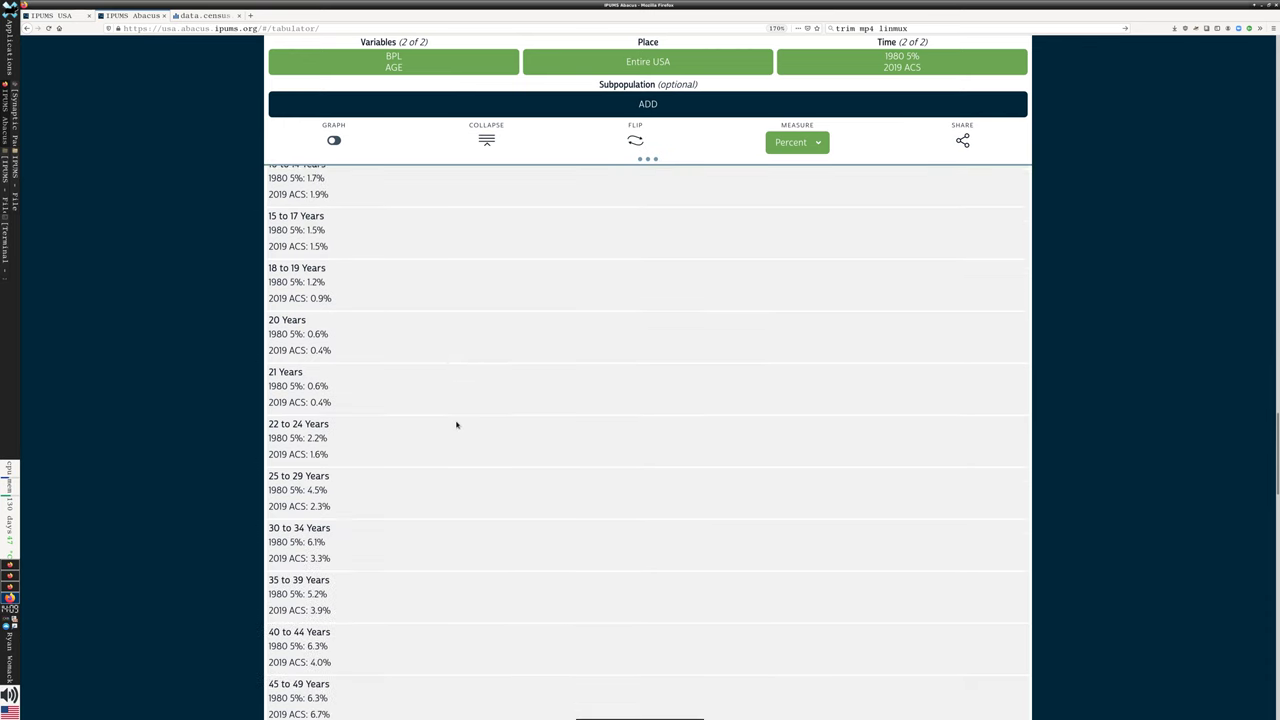
scroll(456, 425, down, 9)
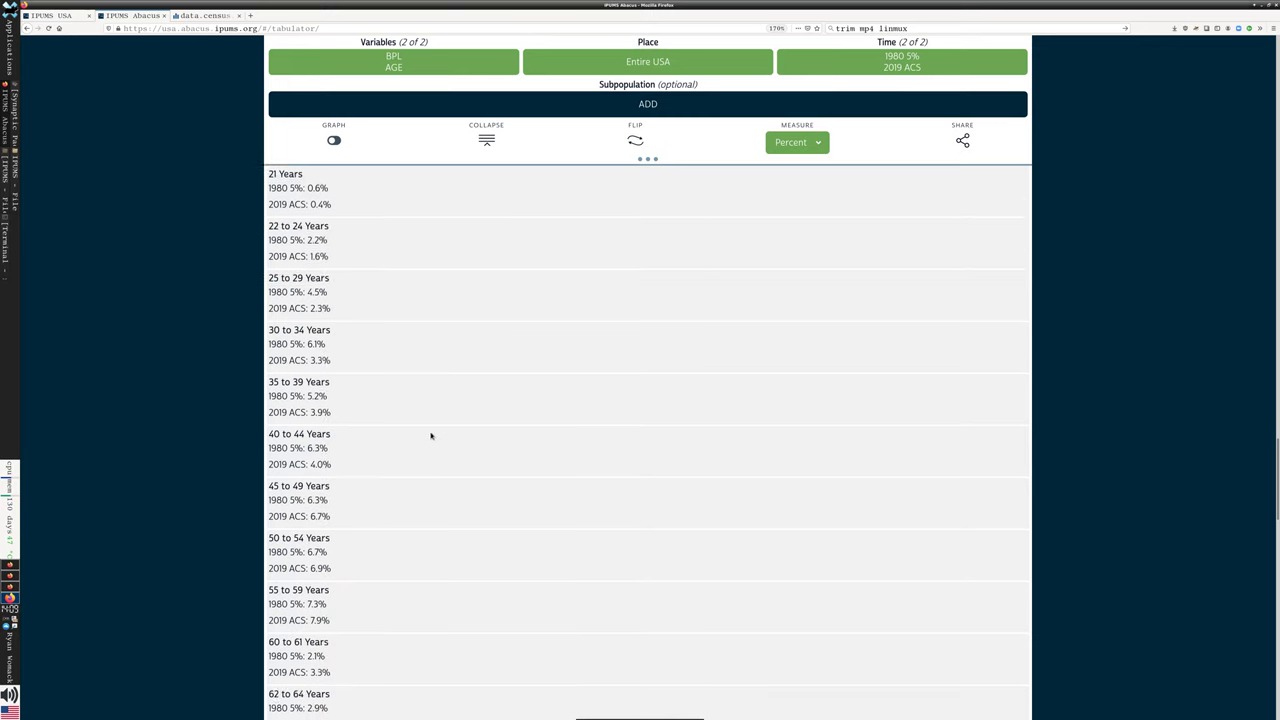
scroll(432, 435, down, 5)
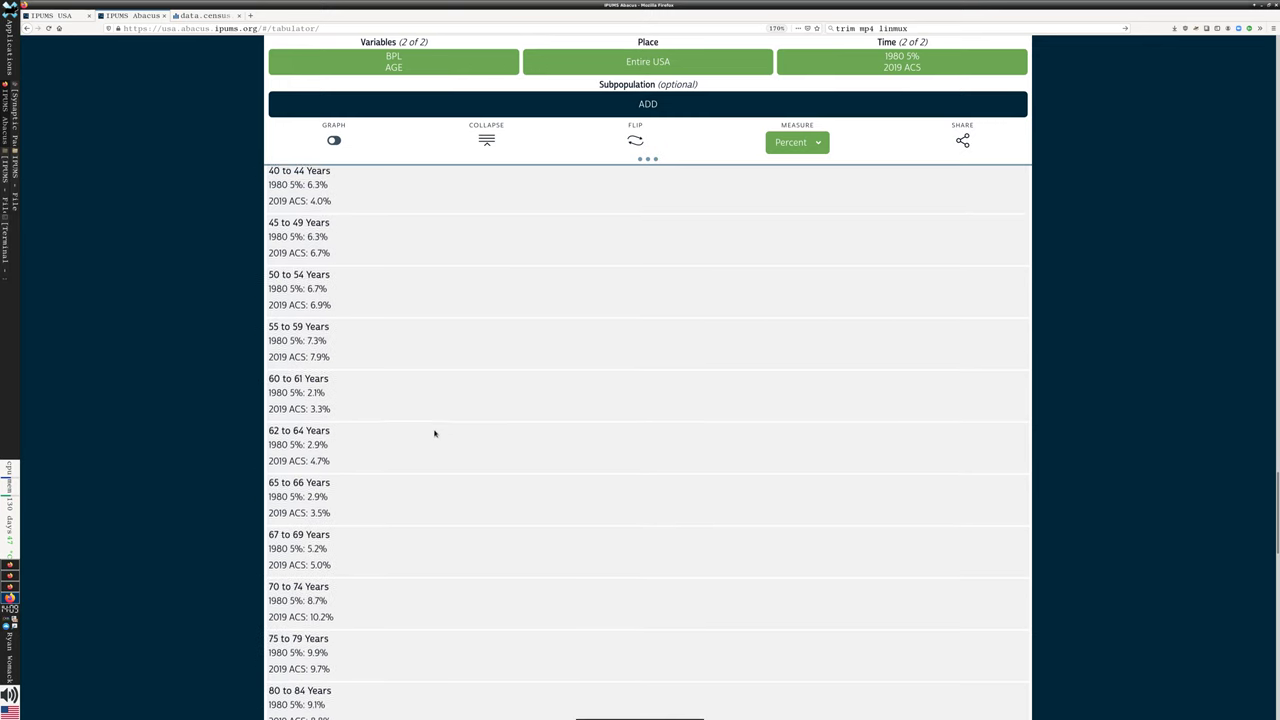
scroll(434, 433, down, 5)
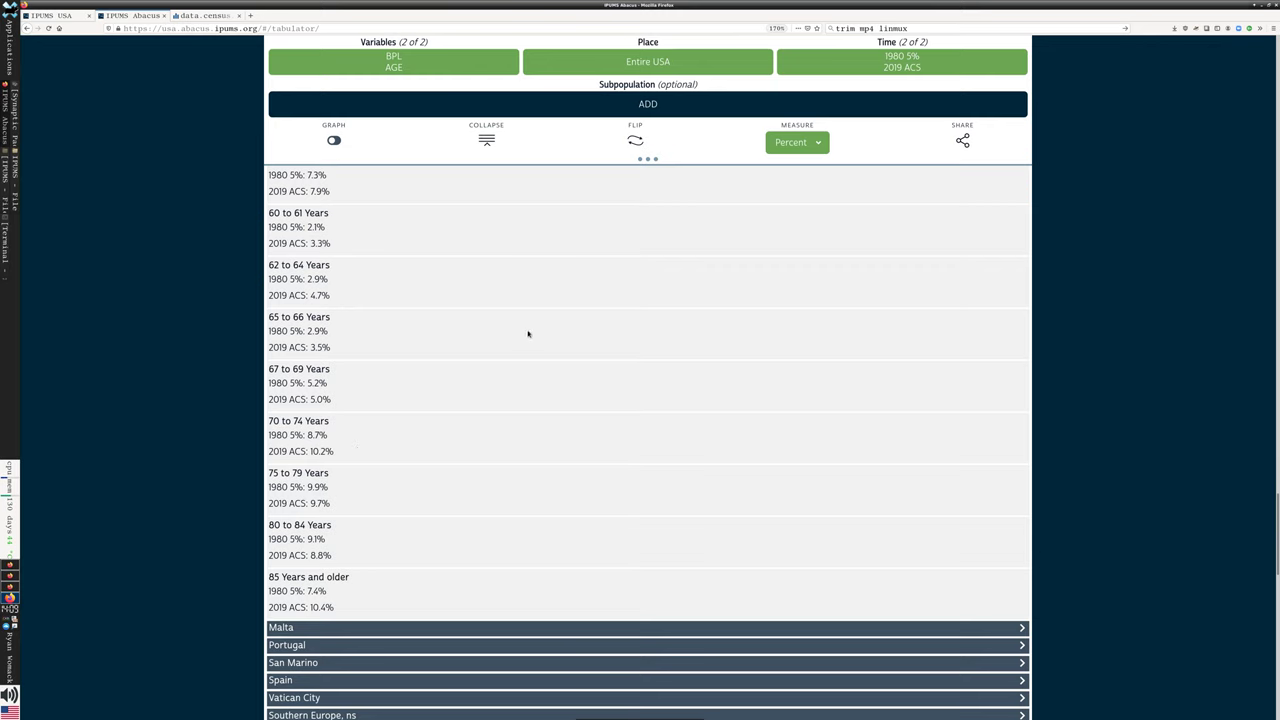
Switch the table measure to Weighted-count and highlight Italy's 85 Years and older counts
click(817, 150)
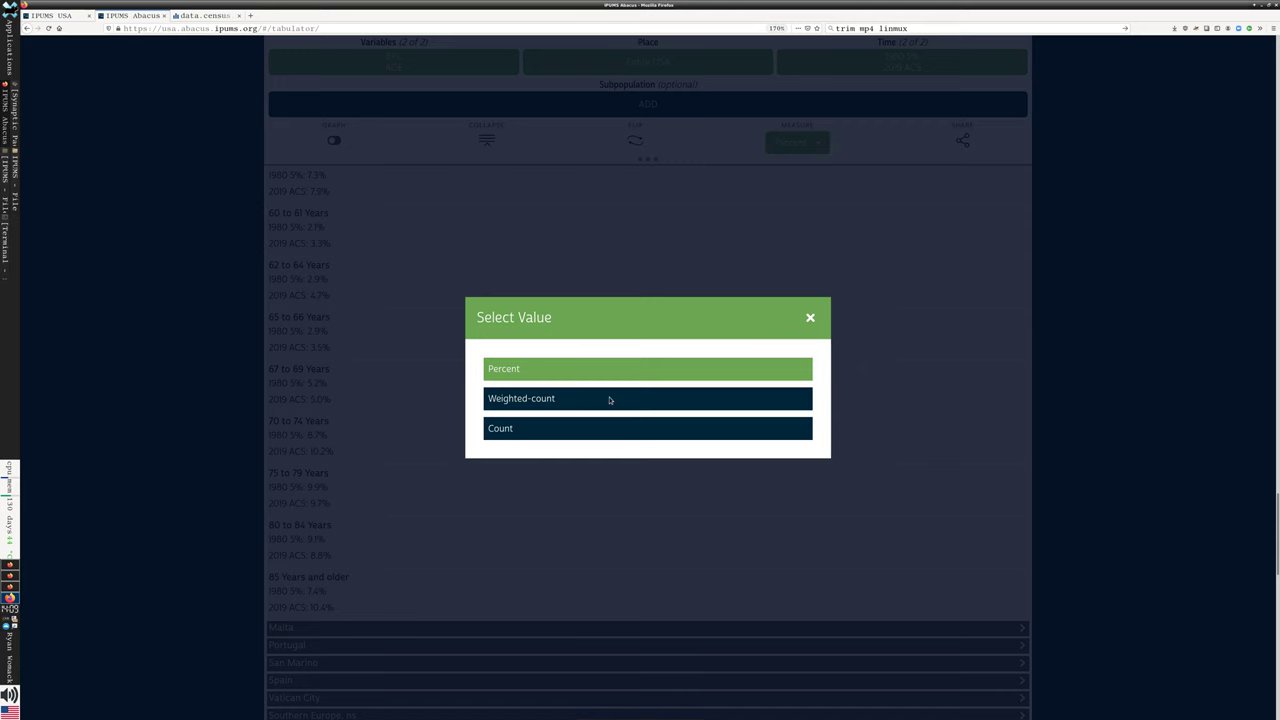
click(539, 399)
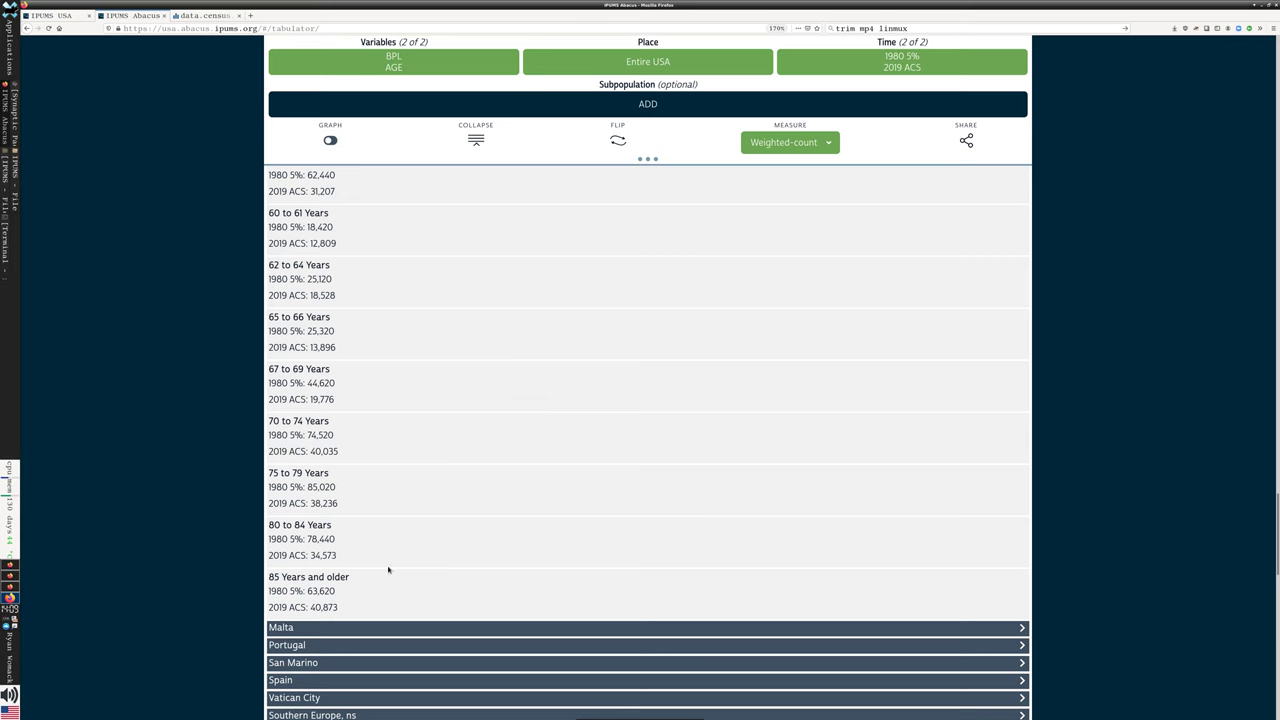
mouse_move(305, 591)
mouse_down()
mouse_move(341, 608)
mouse_move(322, 607)
mouse_up()
click(341, 608)
drag(308, 591, 341, 608)
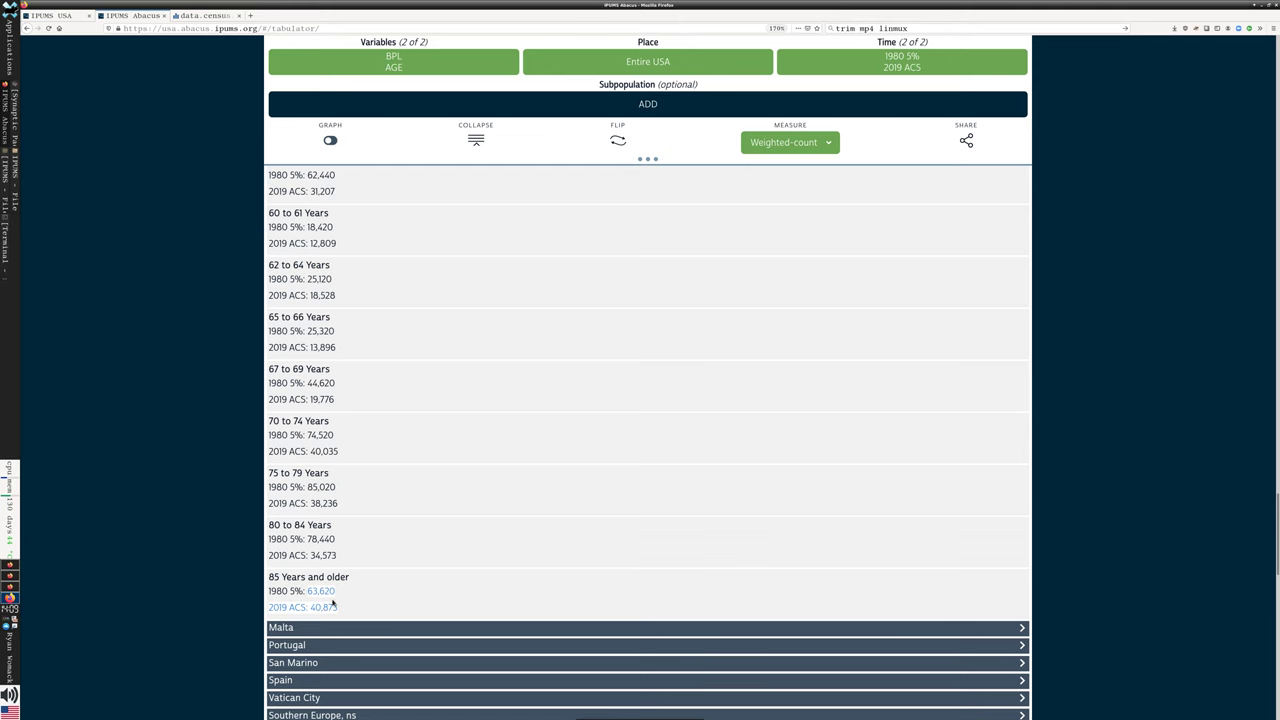
Scroll back through Italy's weighted counts, e.g. Under 5 Years 3,760 versus 5,022
scroll(334, 603, up, 2)
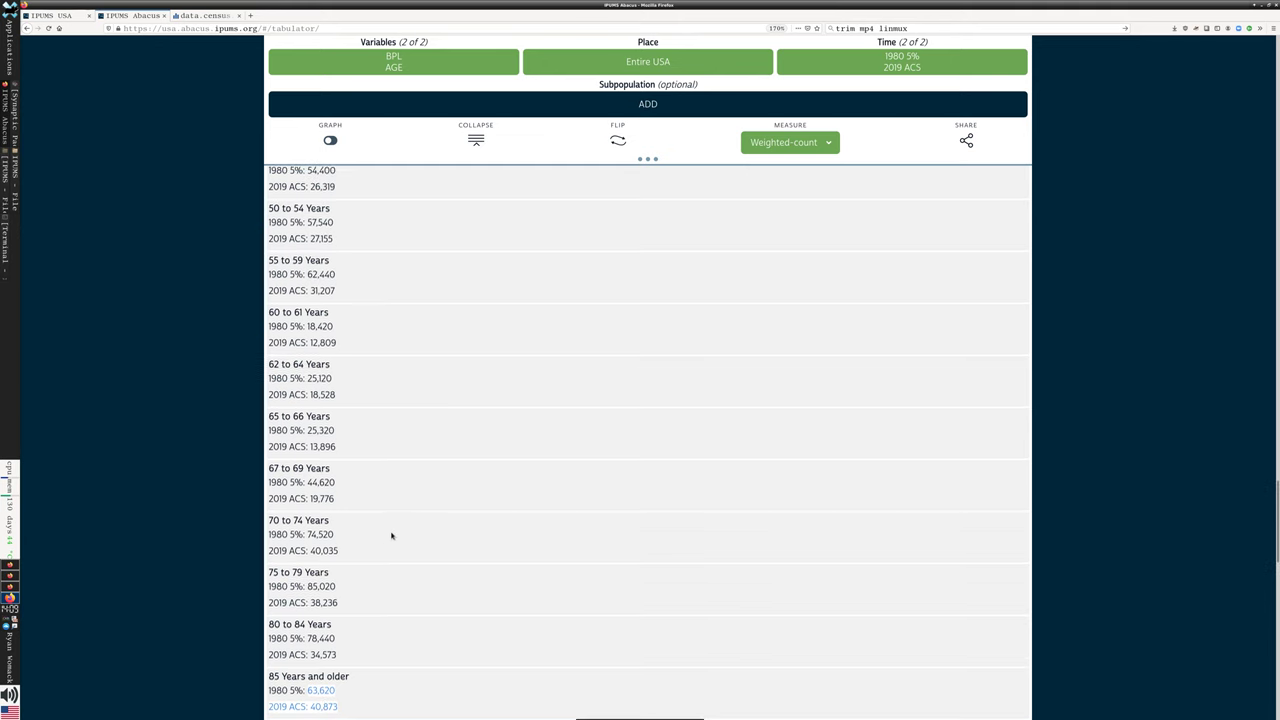
scroll(392, 534, up, 4)
scroll(393, 535, up, 4)
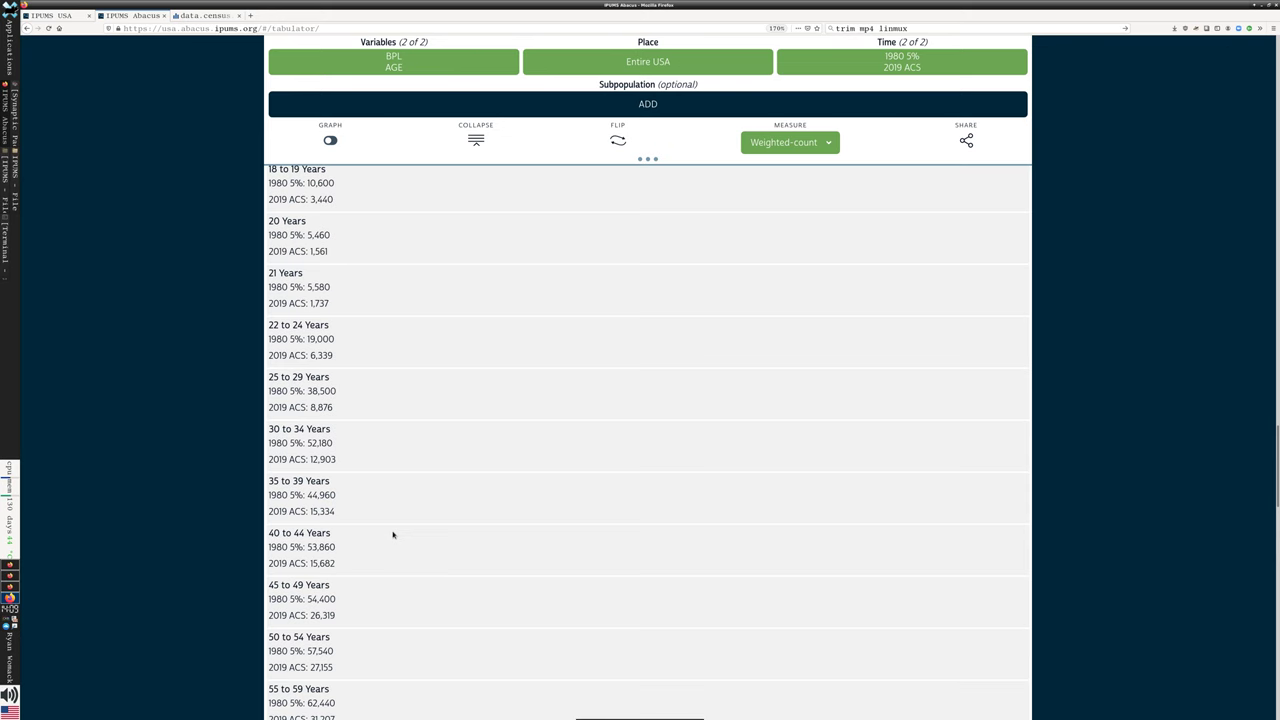
scroll(497, 557, down, 3)
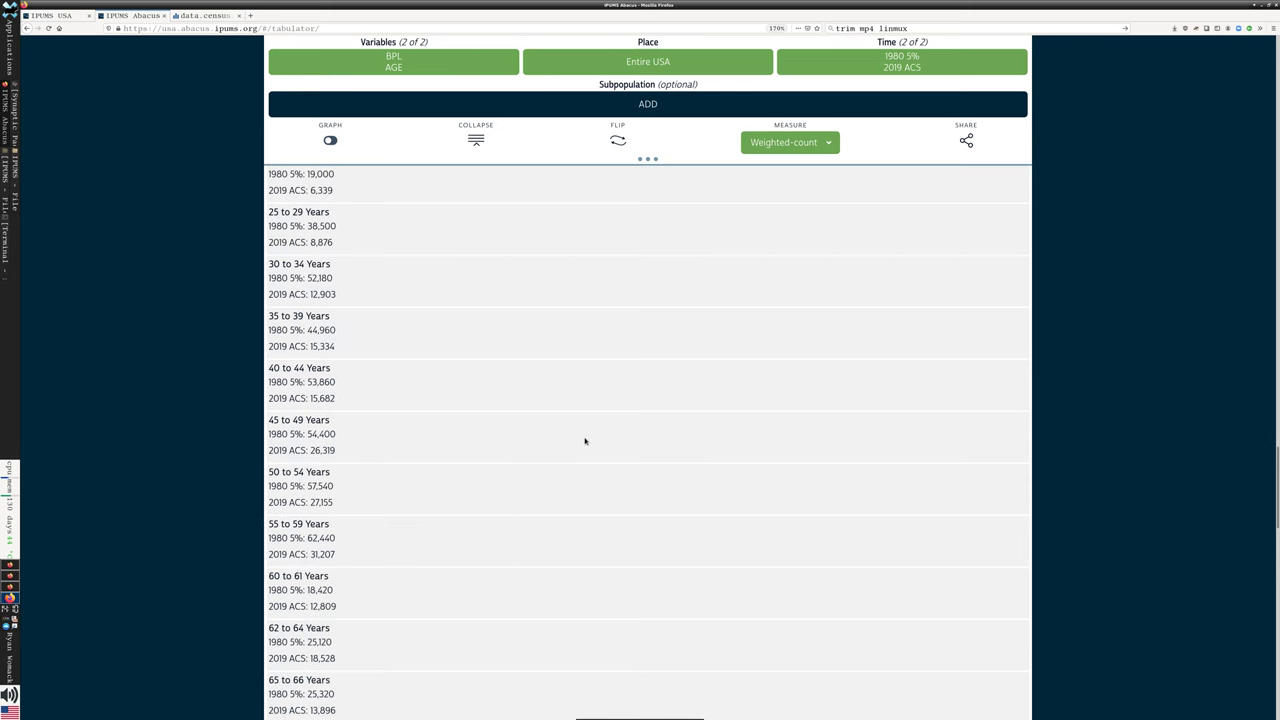
scroll(638, 410, up, 12)
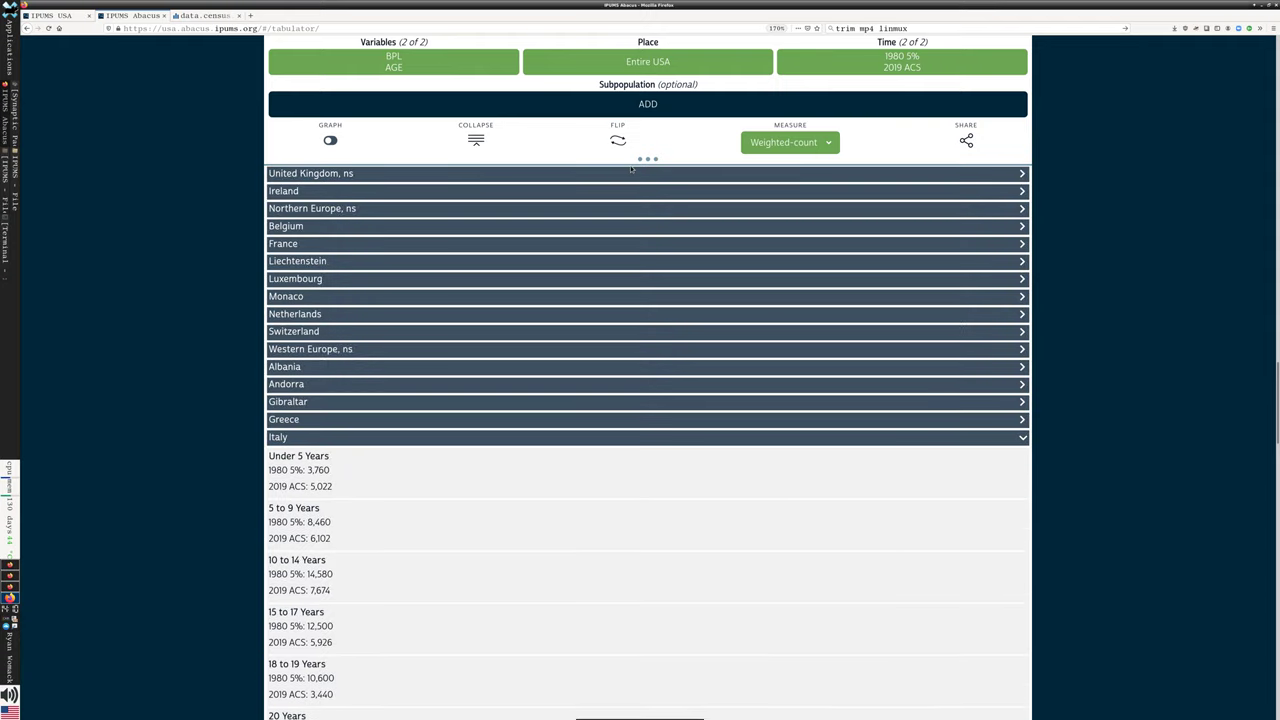
Add a subpopulation restriction on SEX from the Demographic variables
click(650, 104)
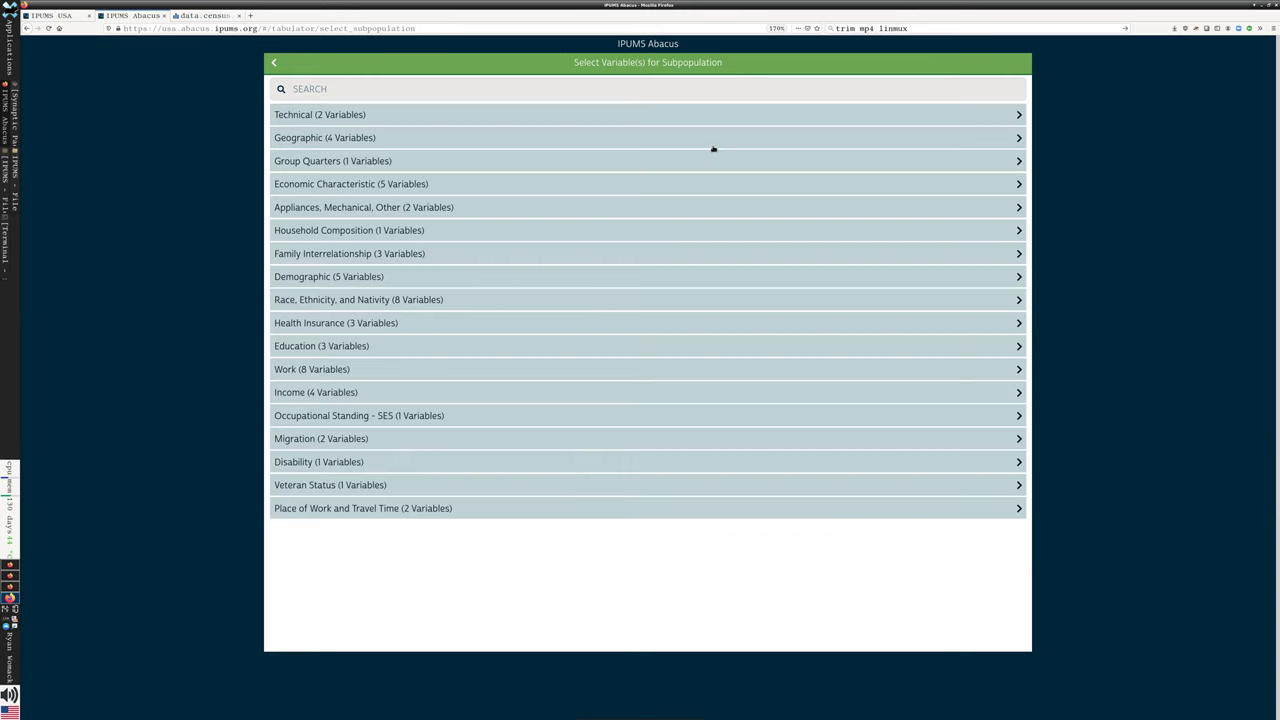
click(419, 276)
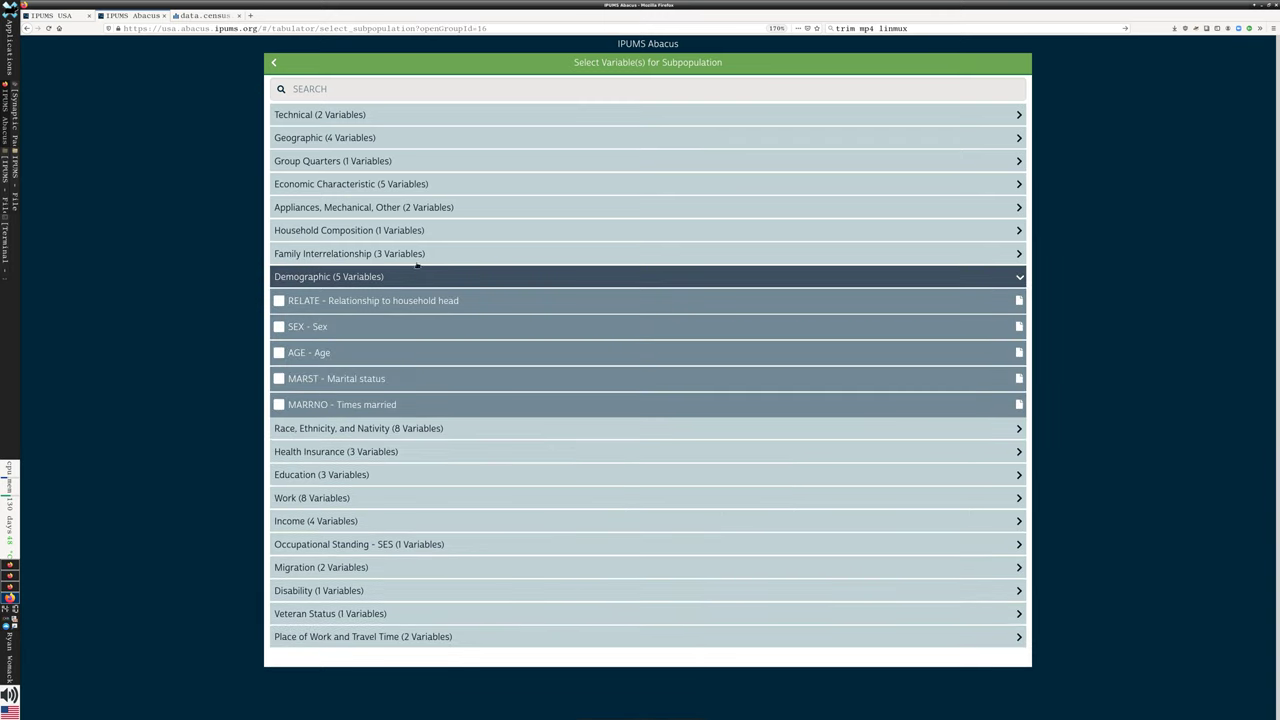
click(278, 327)
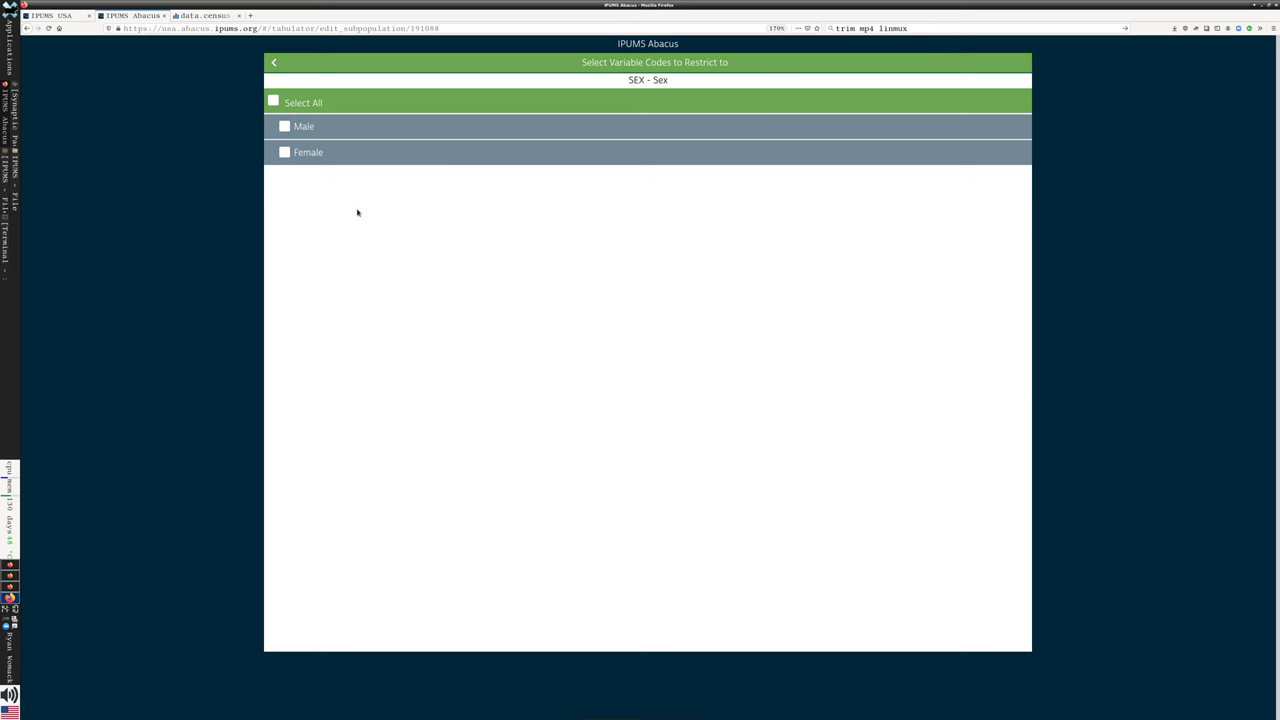
Keep only the Female code for SEX and go back to the variable list
click(286, 153)
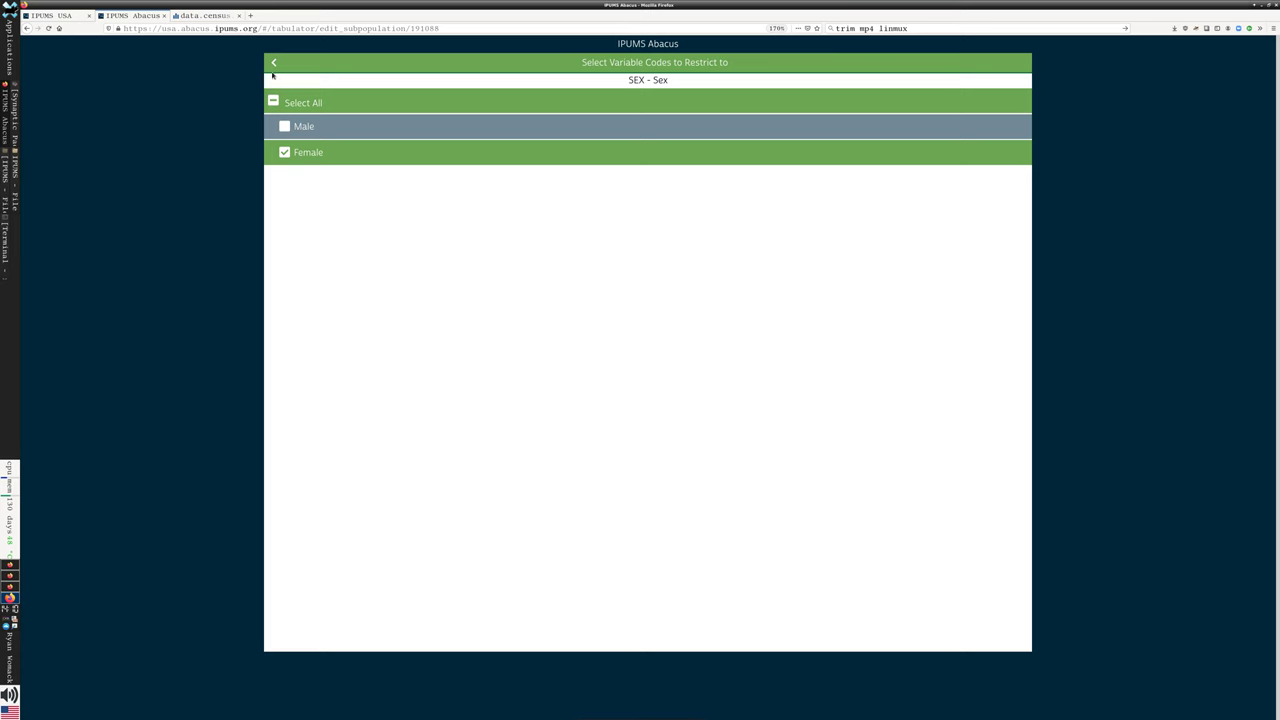
click(273, 63)
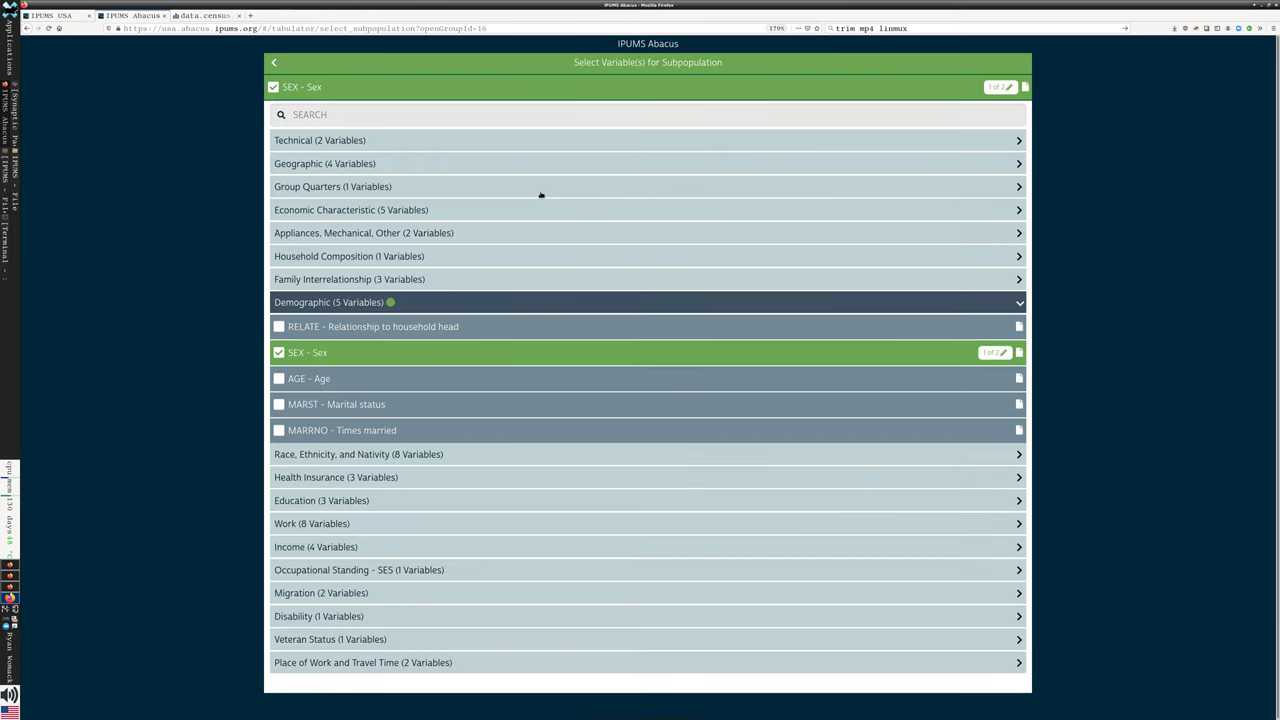
Return to the Birthplace by Age table, now limited to females
click(273, 63)
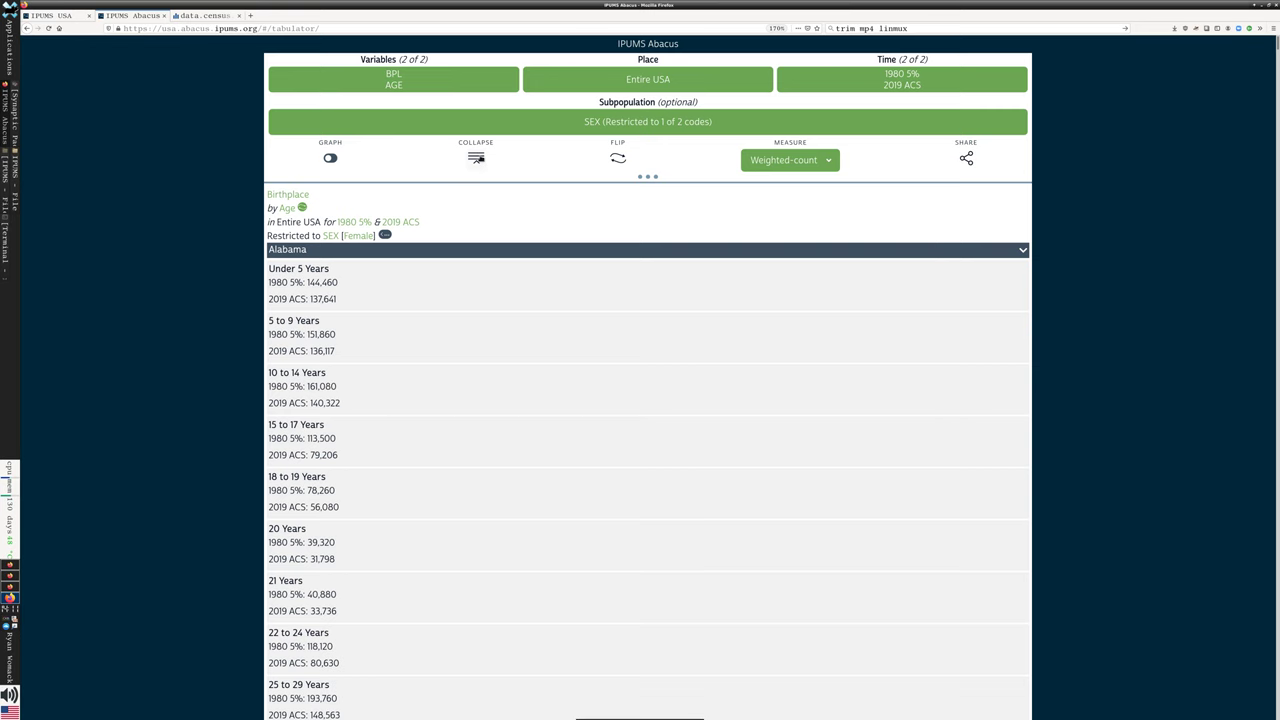
Collapse all birthplace rows to headers and scroll the country list to locate Italy
click(477, 158)
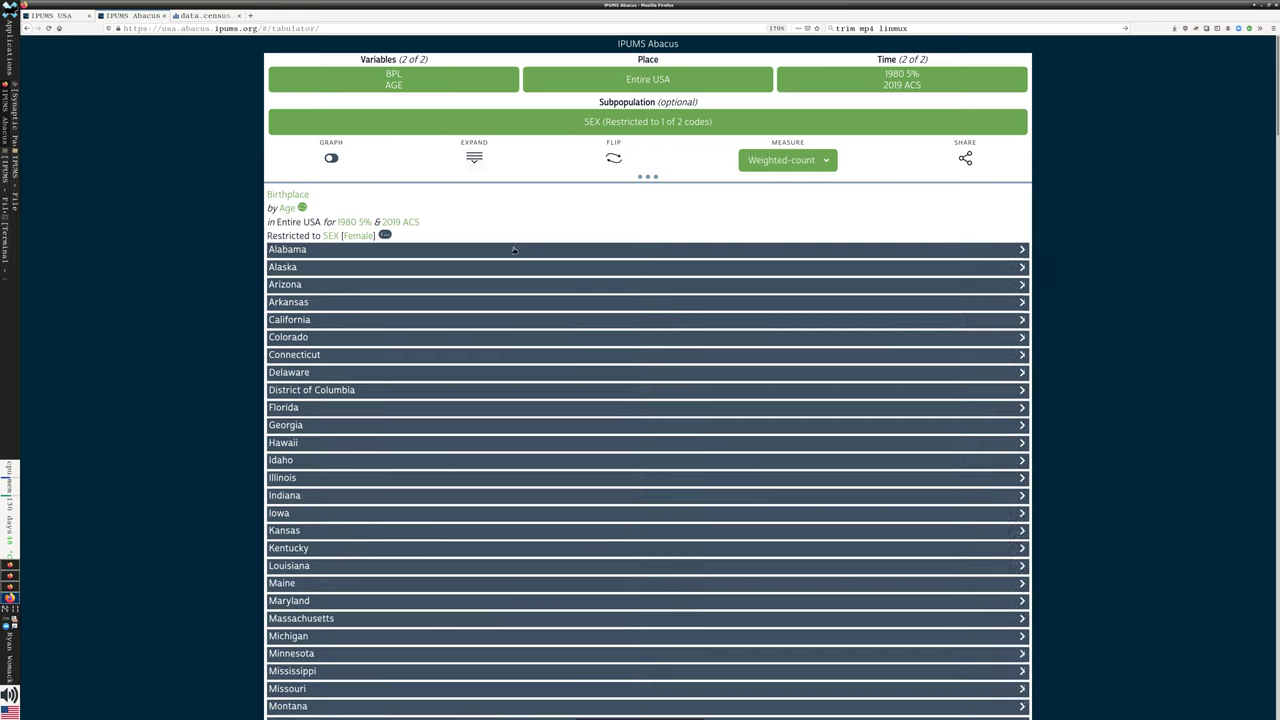
scroll(595, 410, down, 15)
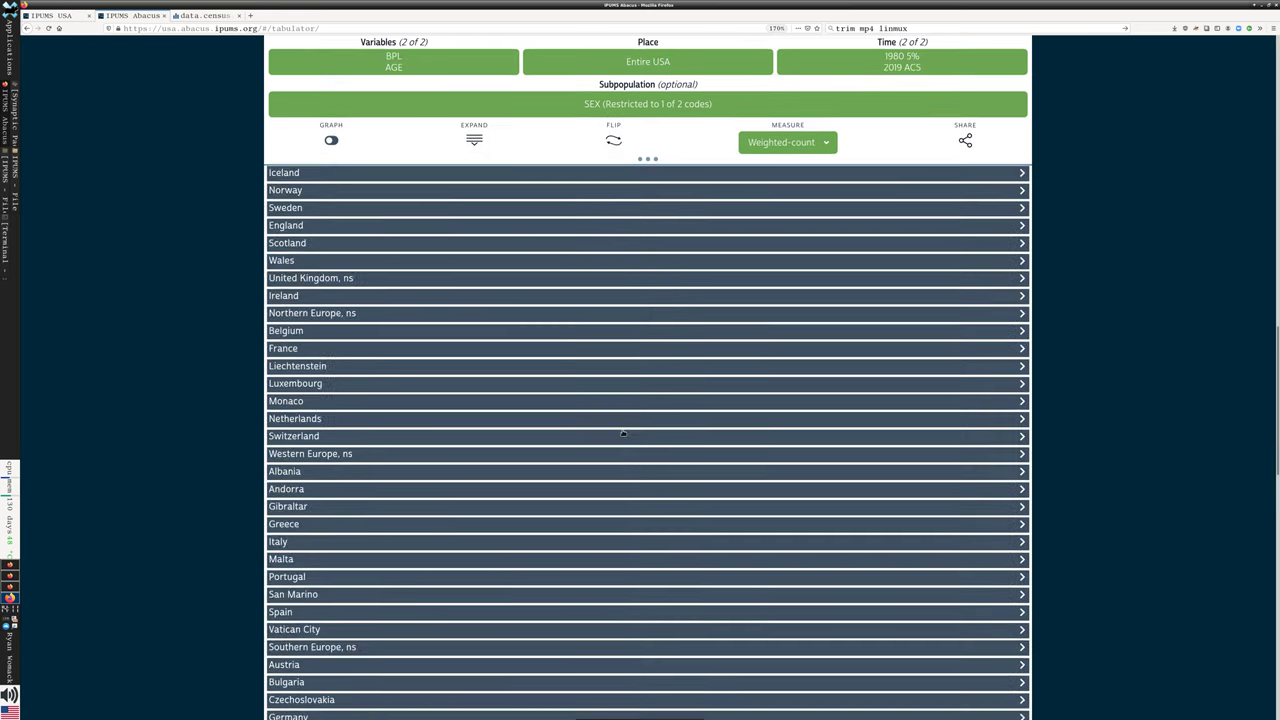
scroll(622, 433, down, 15)
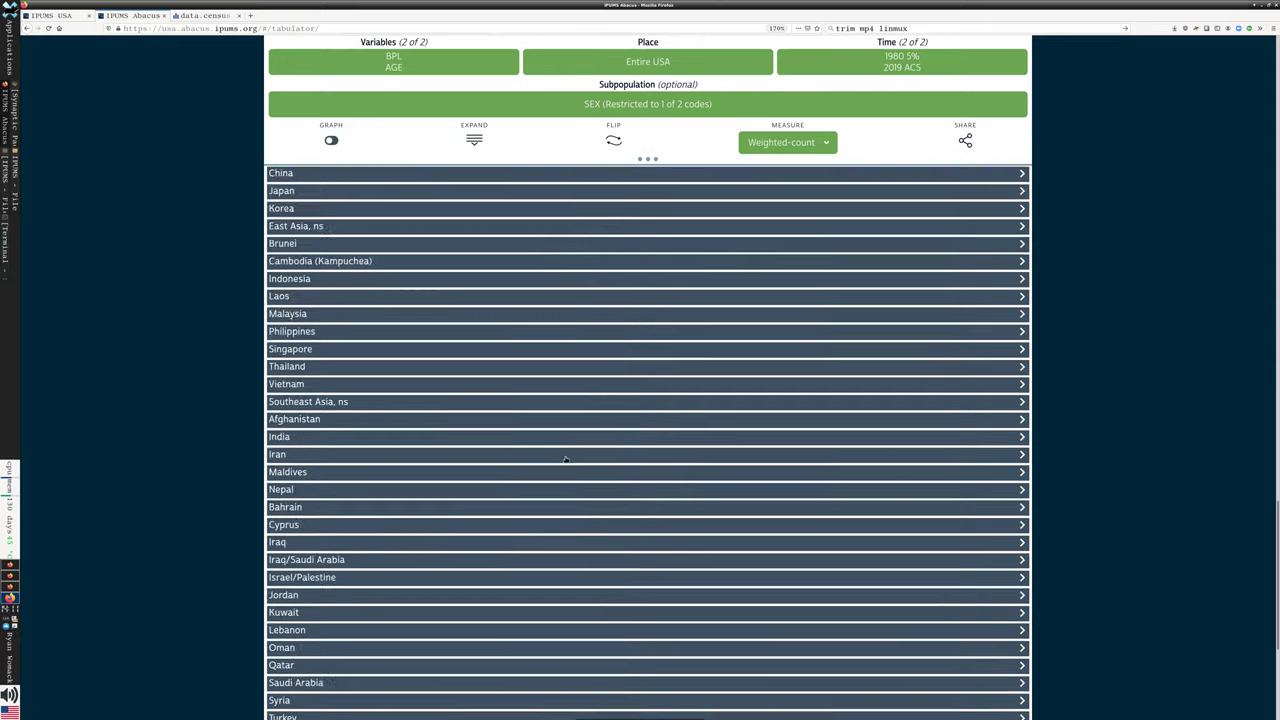
scroll(565, 459, up, 3)
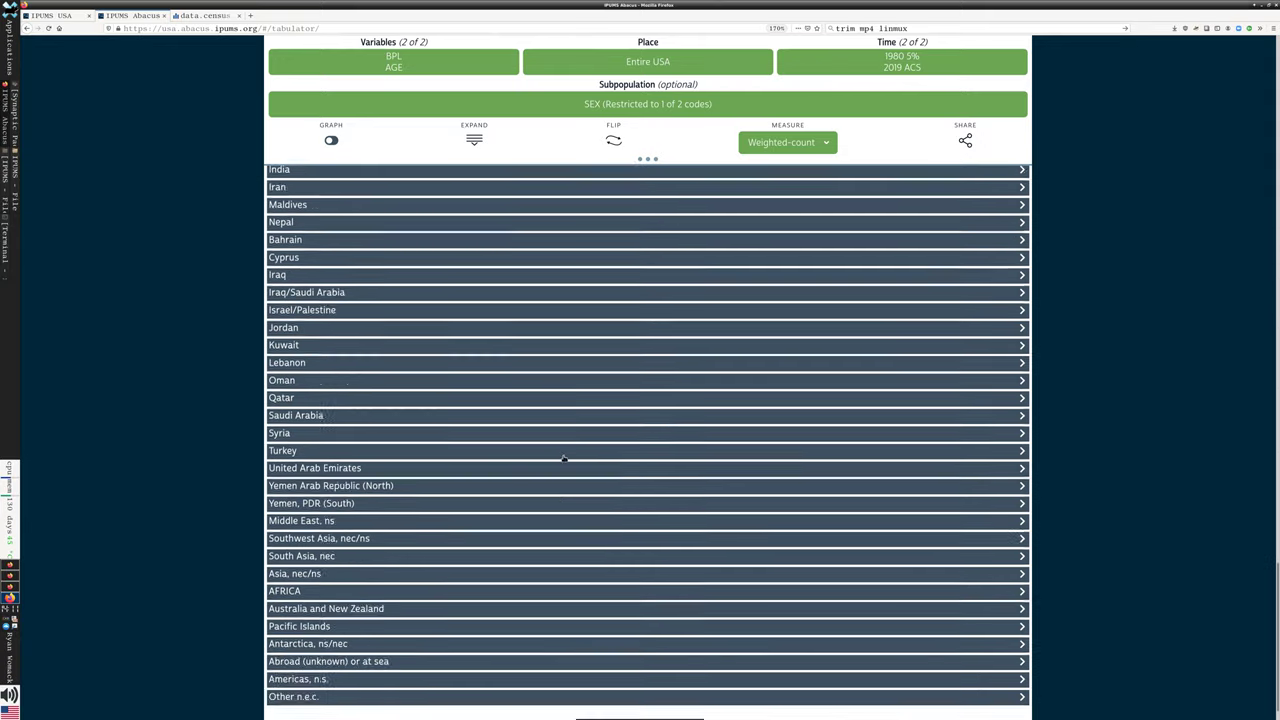
scroll(560, 455, up, 3)
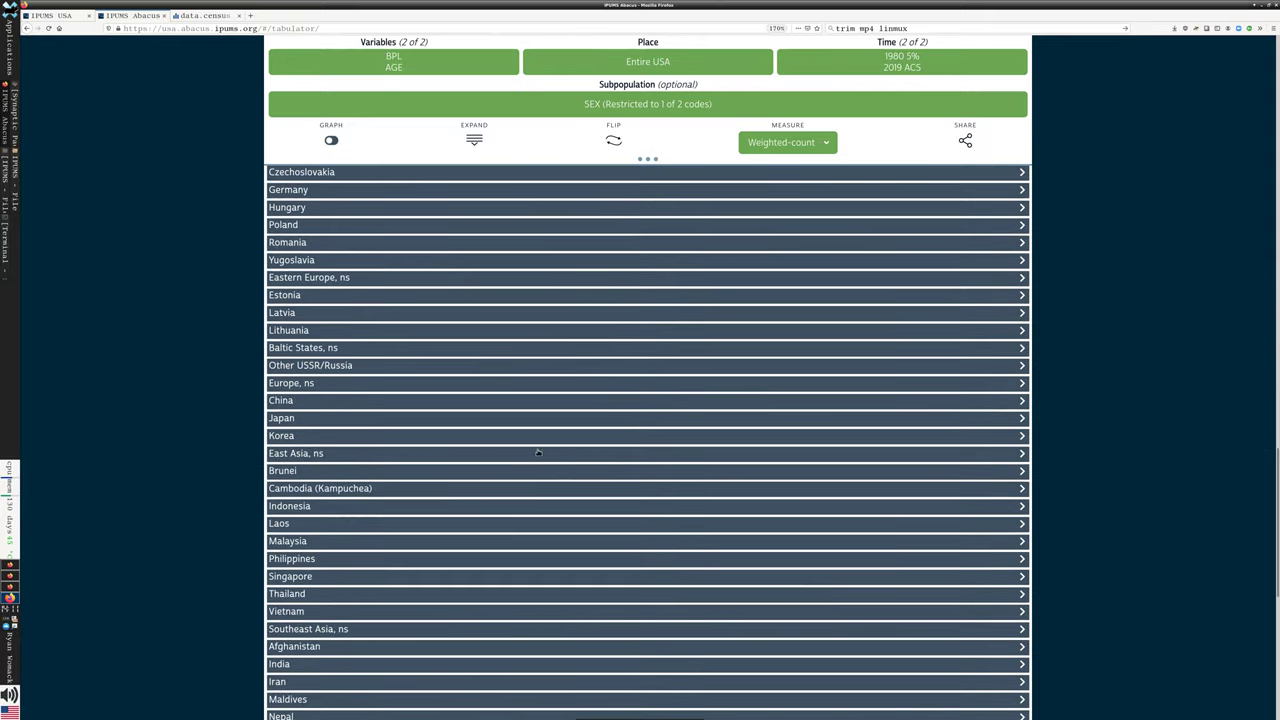
scroll(474, 405, up, 2)
scroll(360, 352, up, 2)
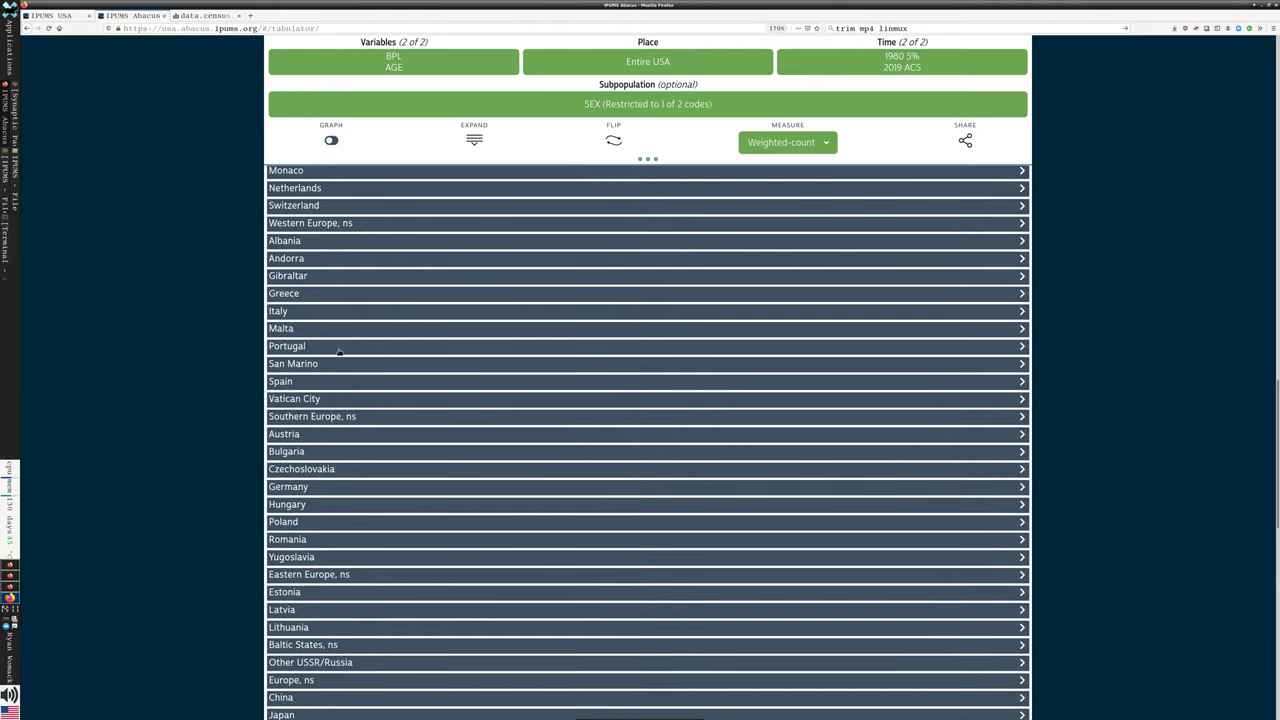
click(282, 312)
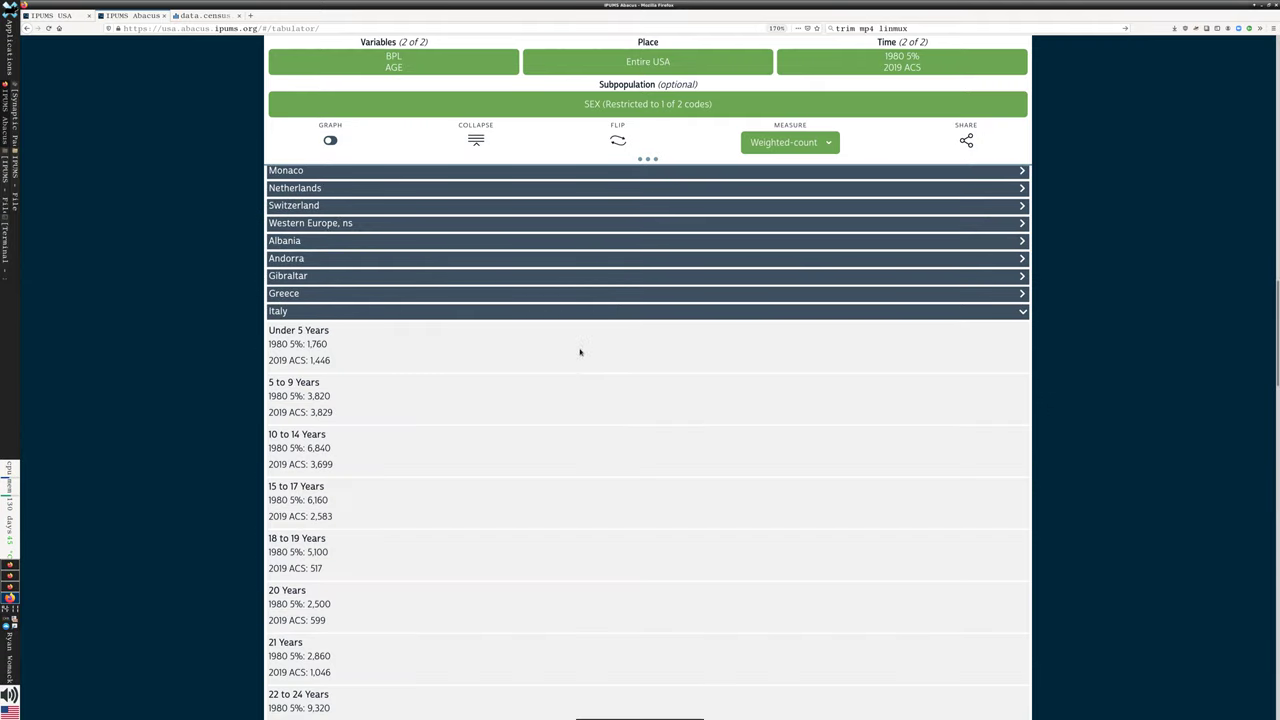
scroll(577, 378, down, 1)
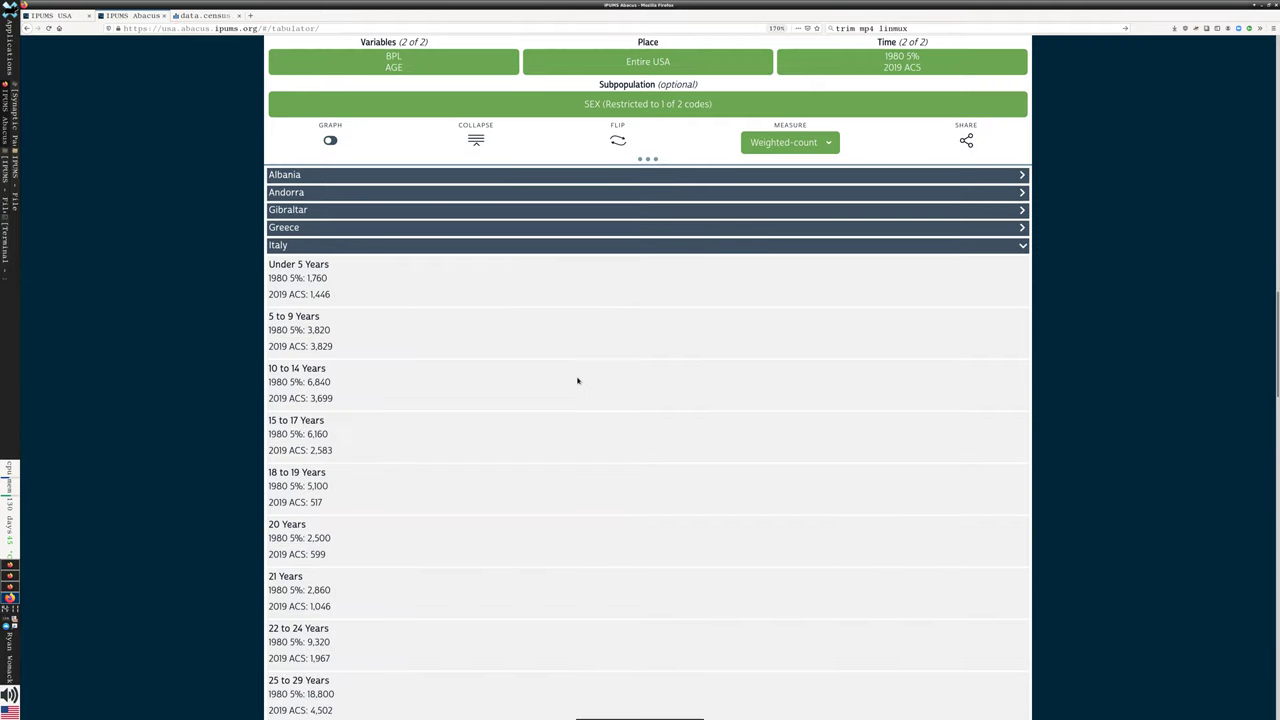
scroll(577, 380, down, 1)
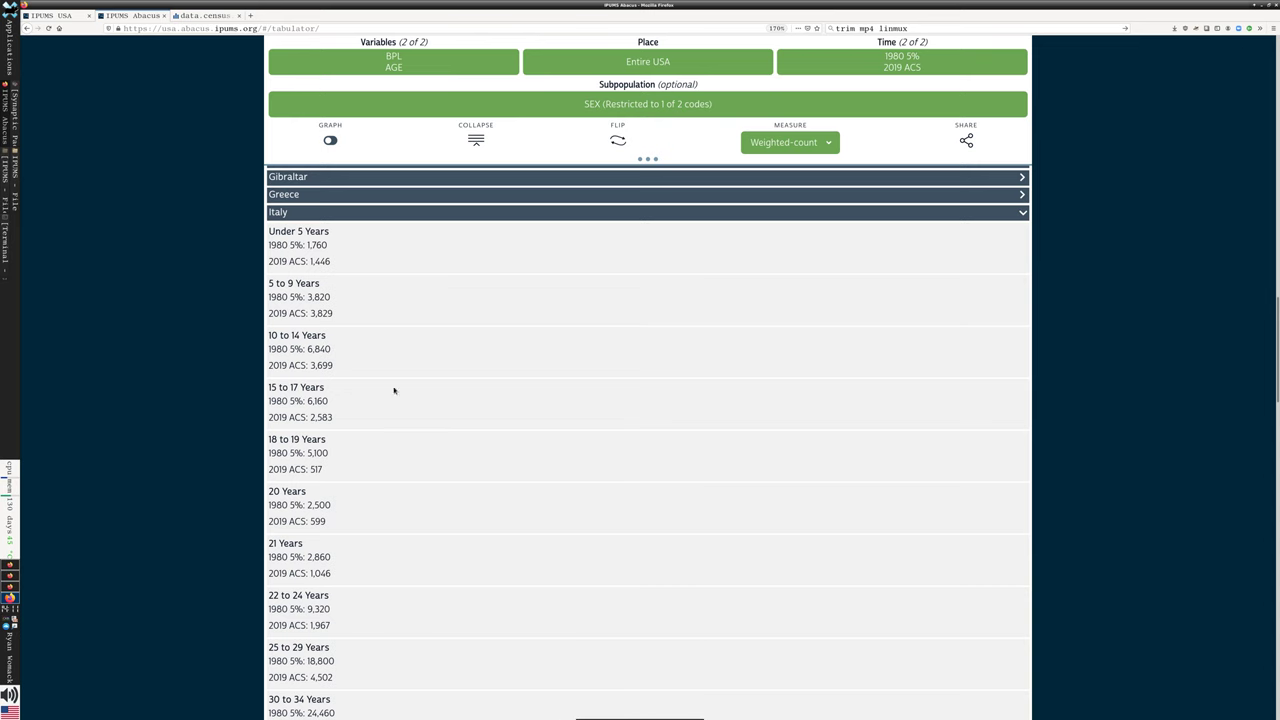
scroll(398, 484, down, 1)
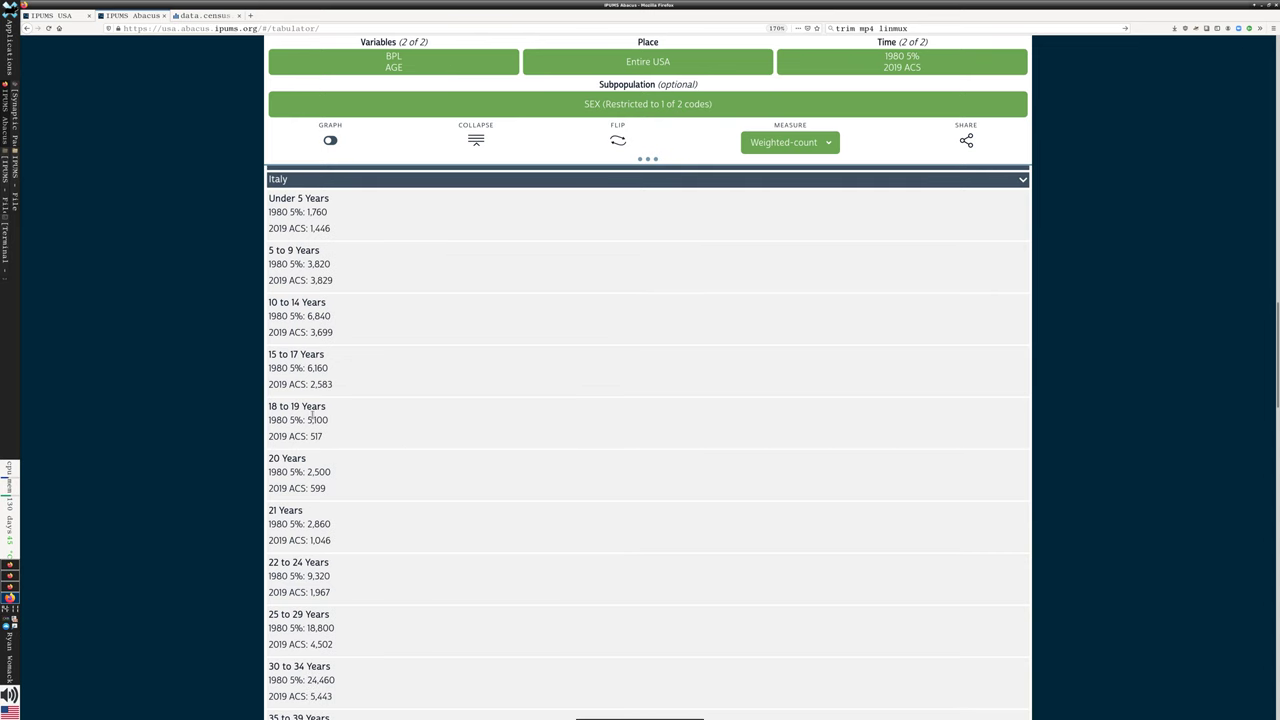
scroll(325, 447, down, 2)
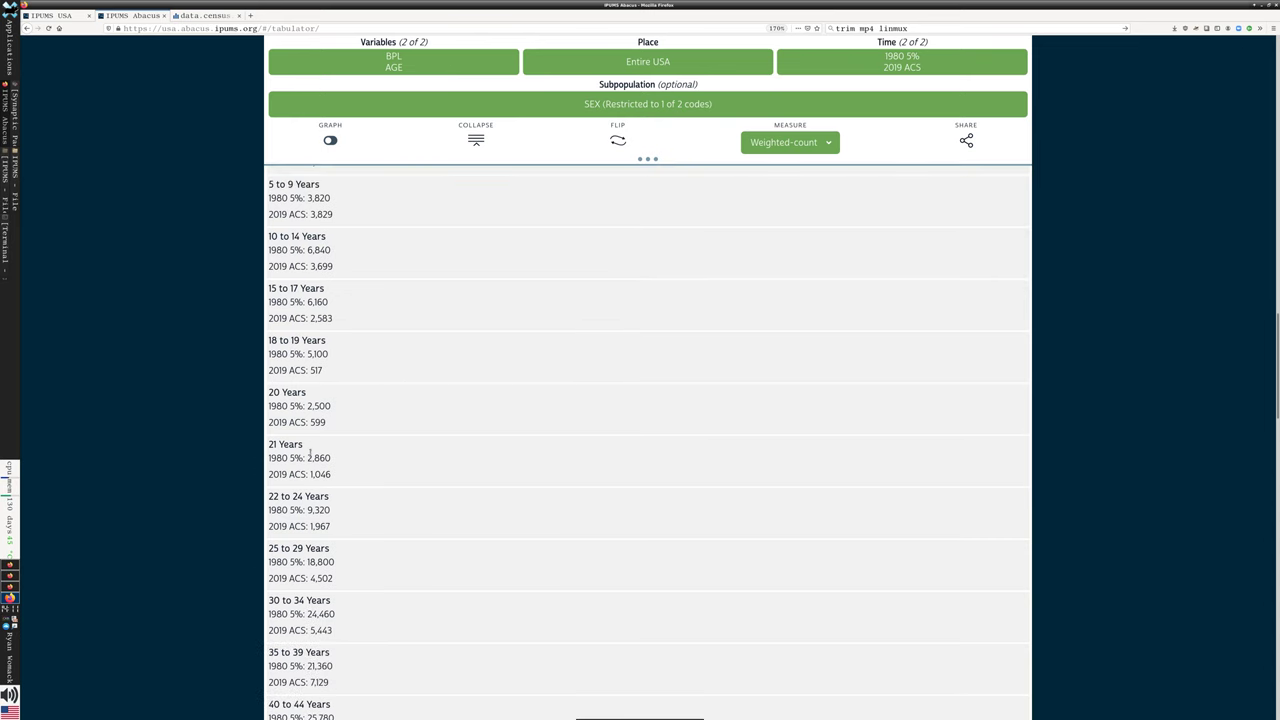
drag(277, 302, 364, 535)
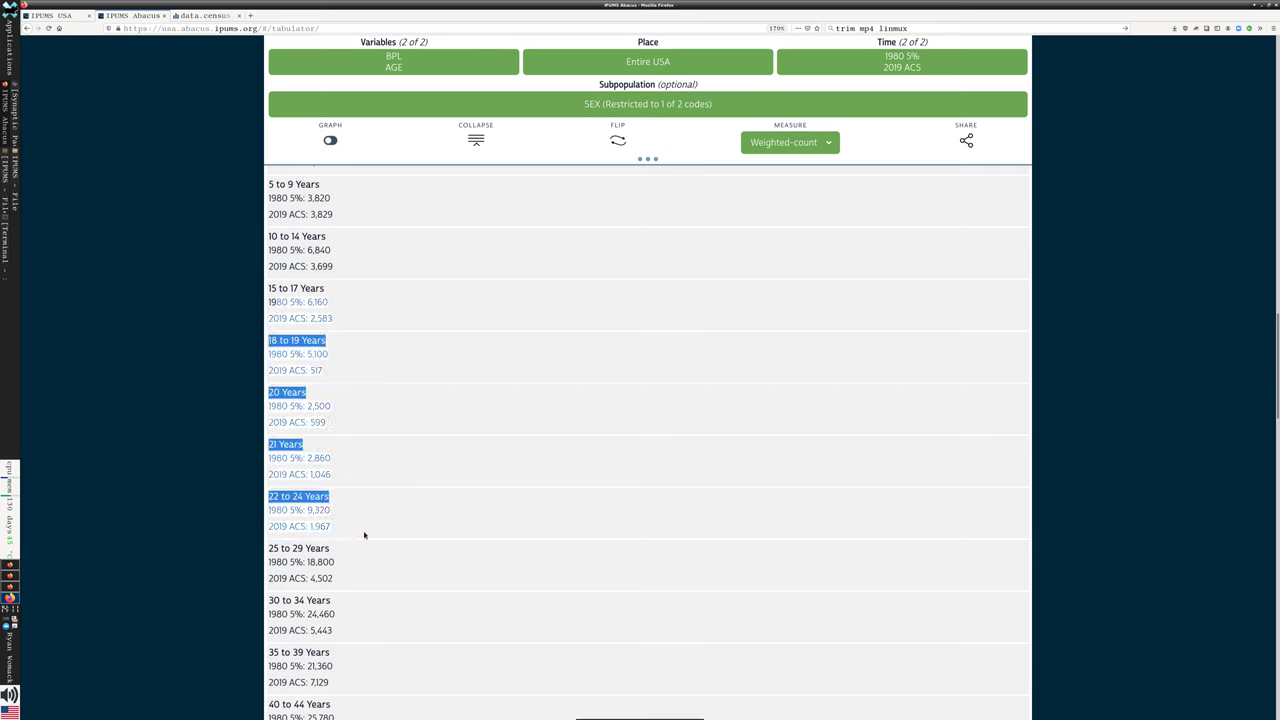
click(368, 527)
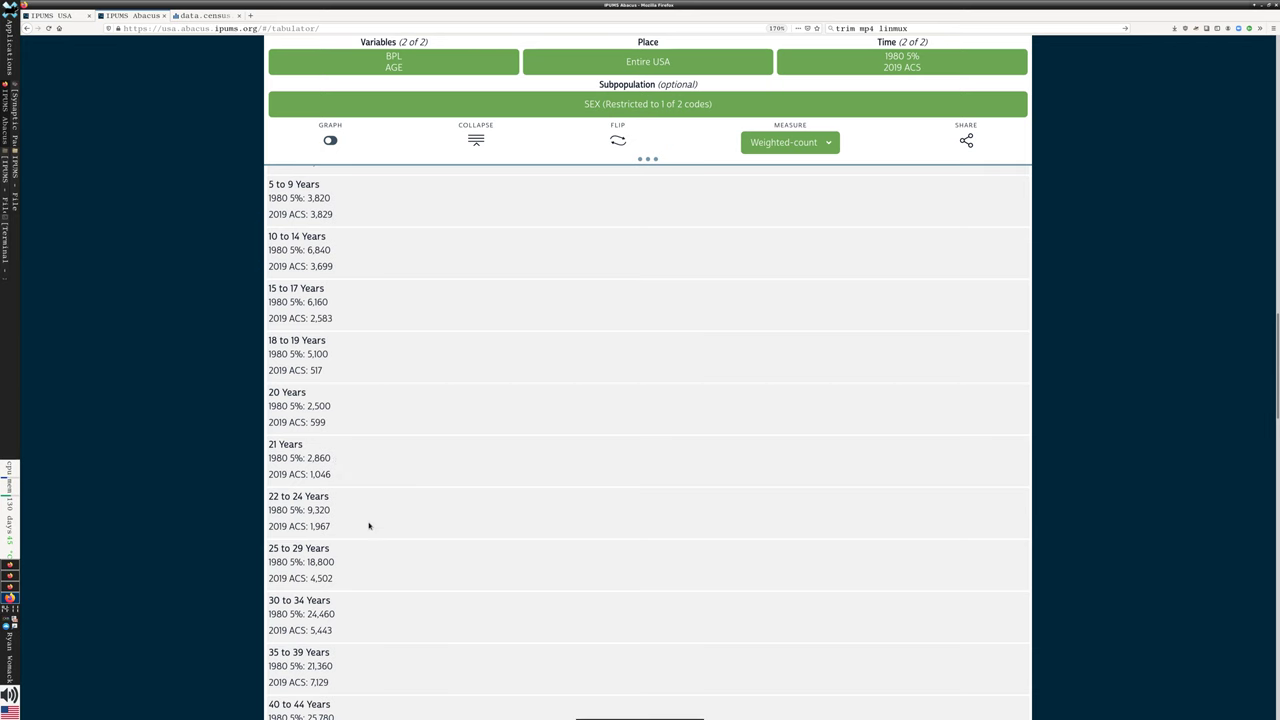
scroll(371, 520, down, 1)
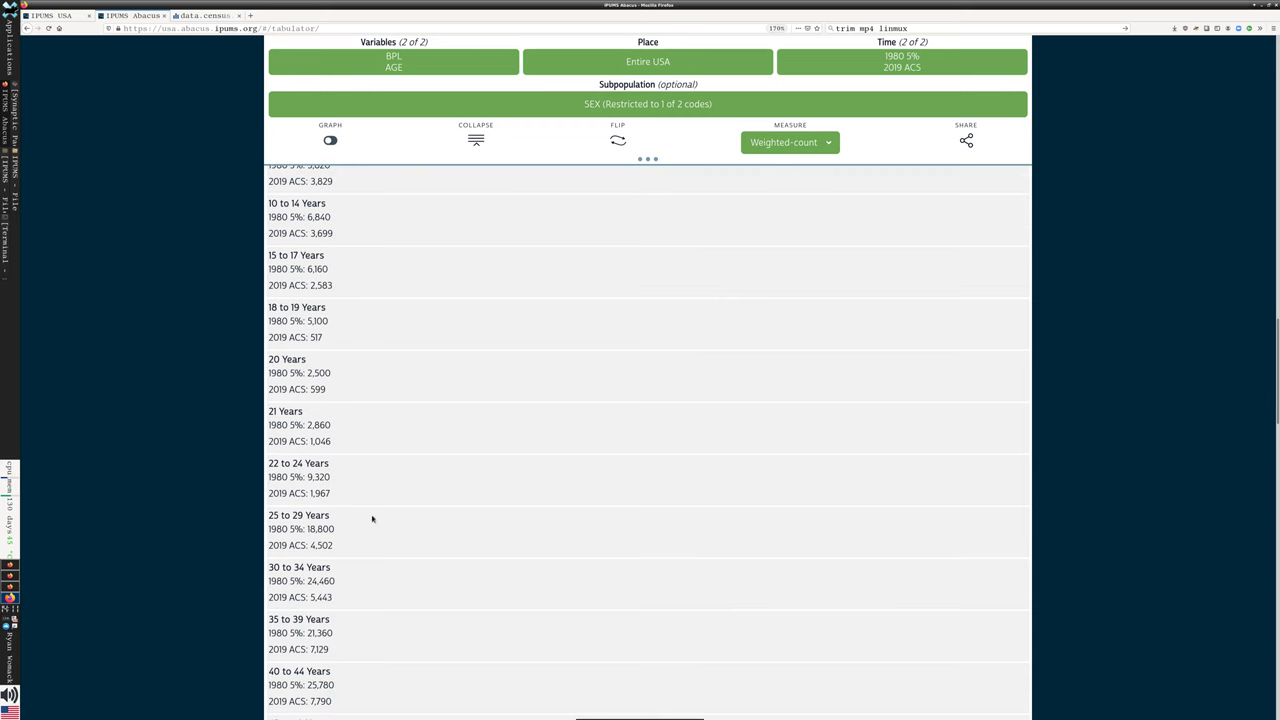
scroll(365, 431, down, 2)
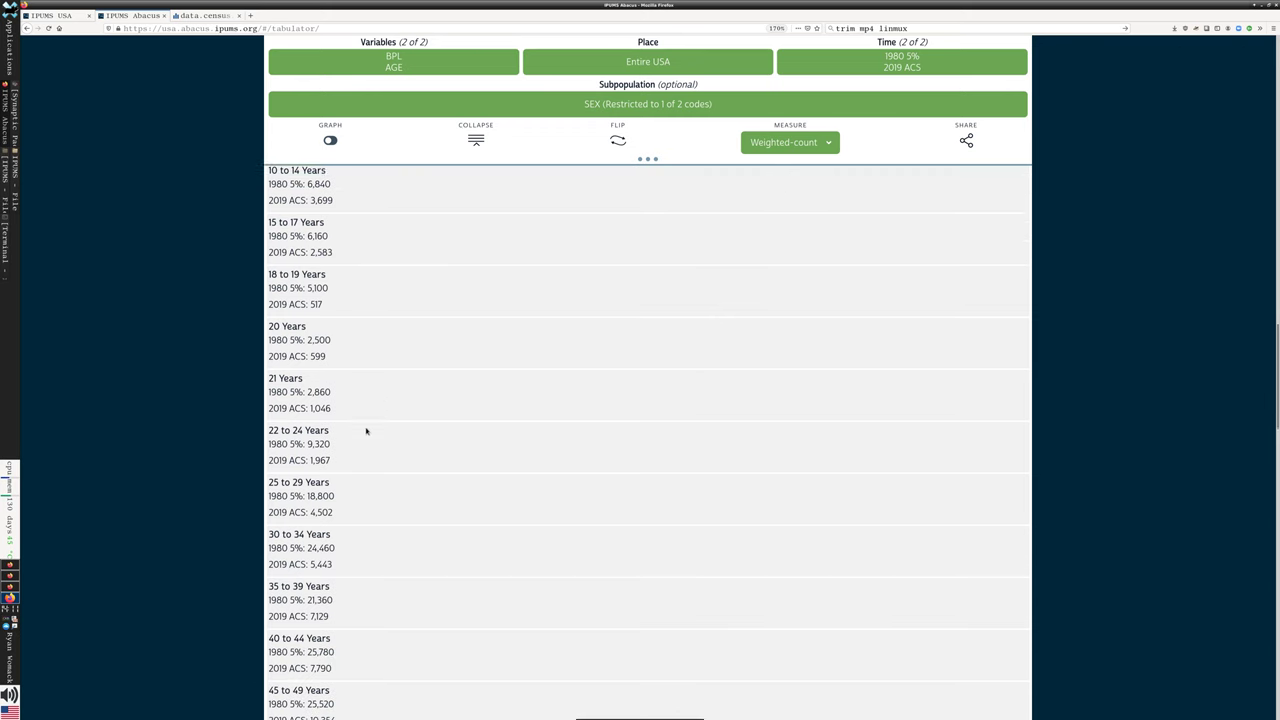
scroll(366, 431, down, 1)
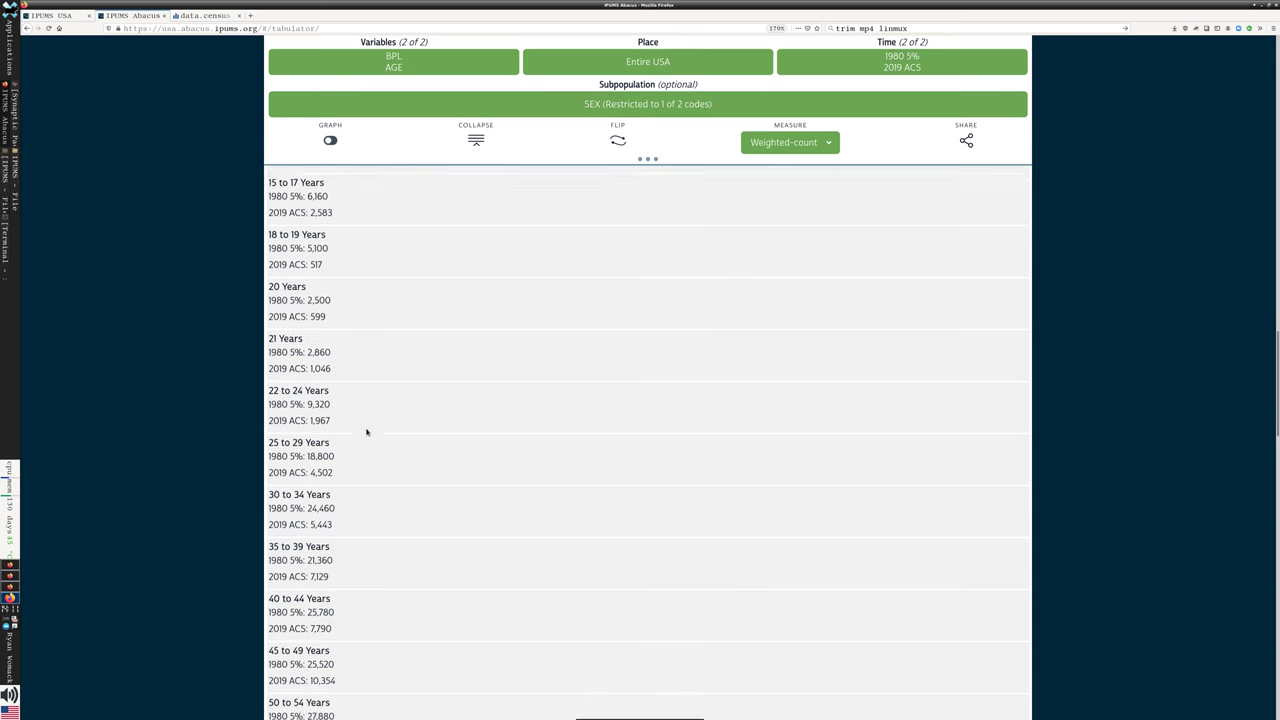
scroll(366, 431, up, 5)
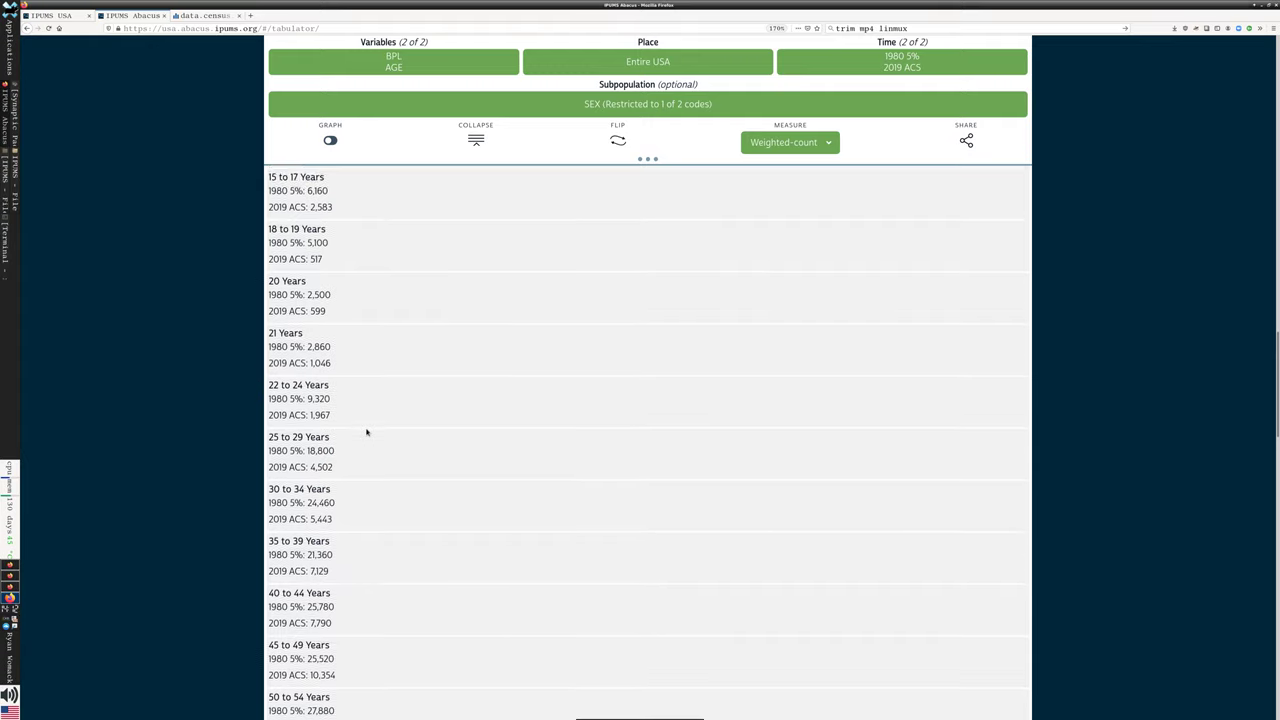
scroll(366, 431, up, 5)
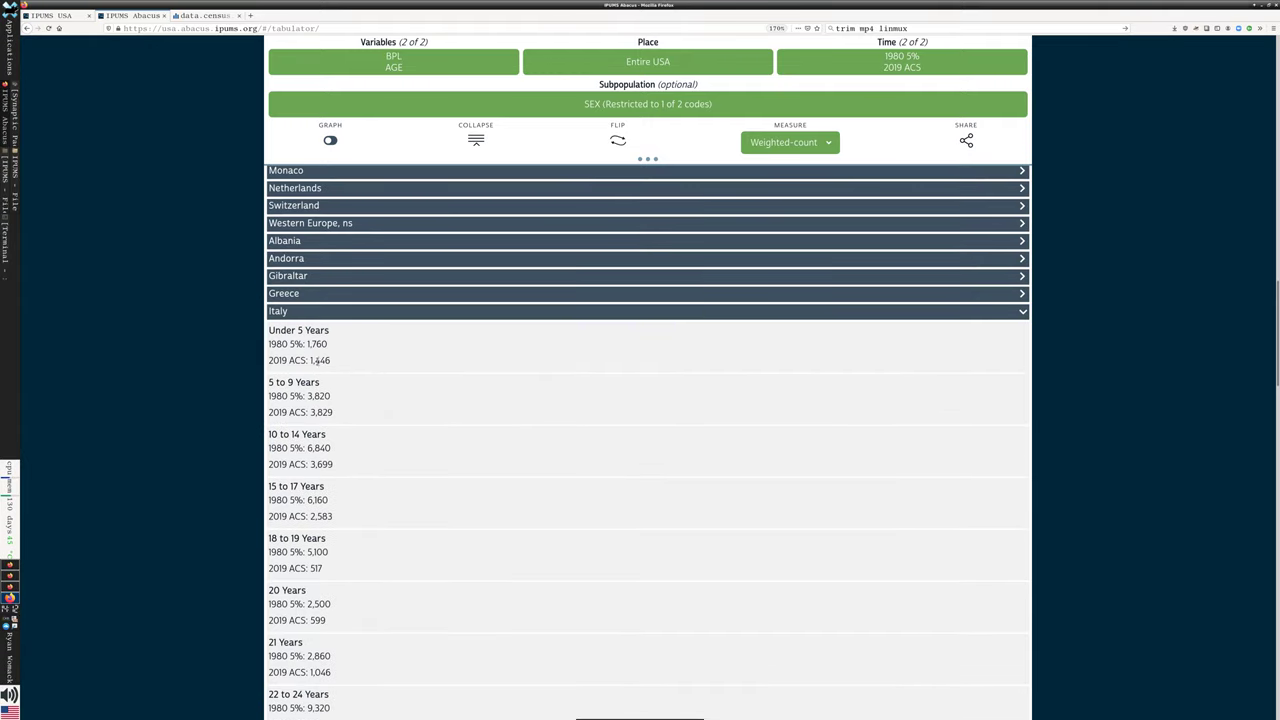
scroll(400, 410, down, 7)
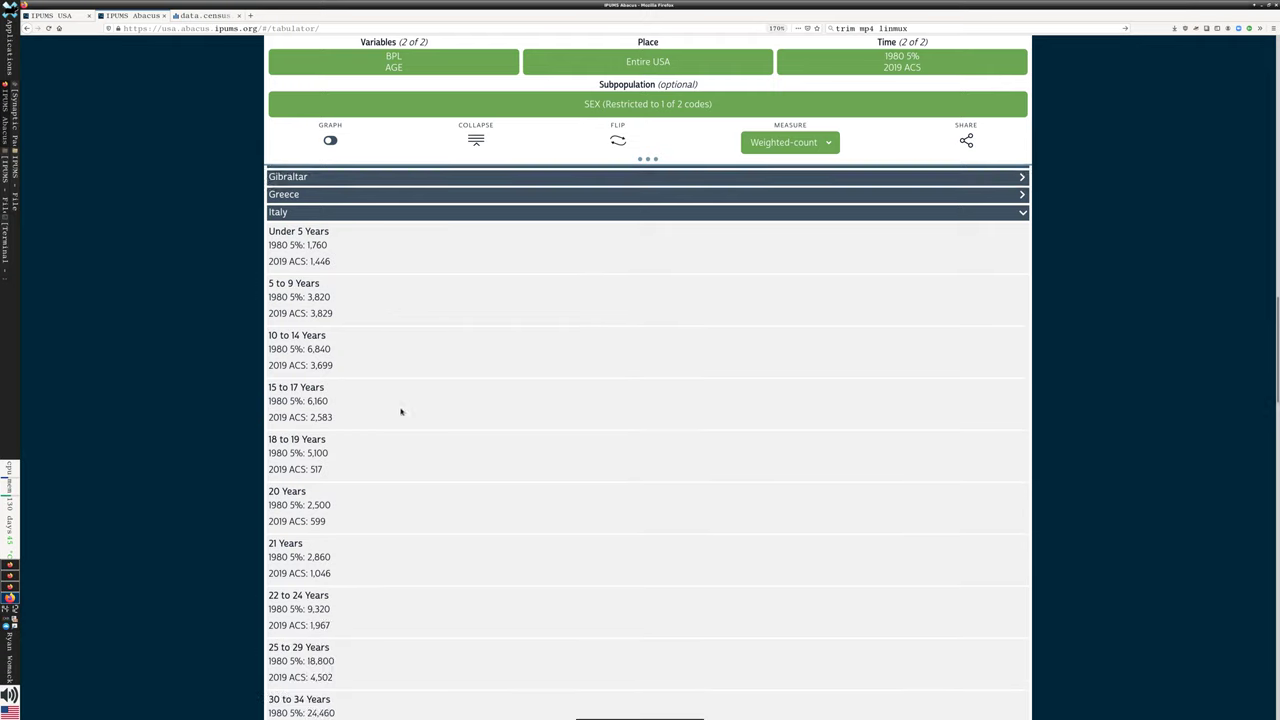
scroll(402, 413, down, 3)
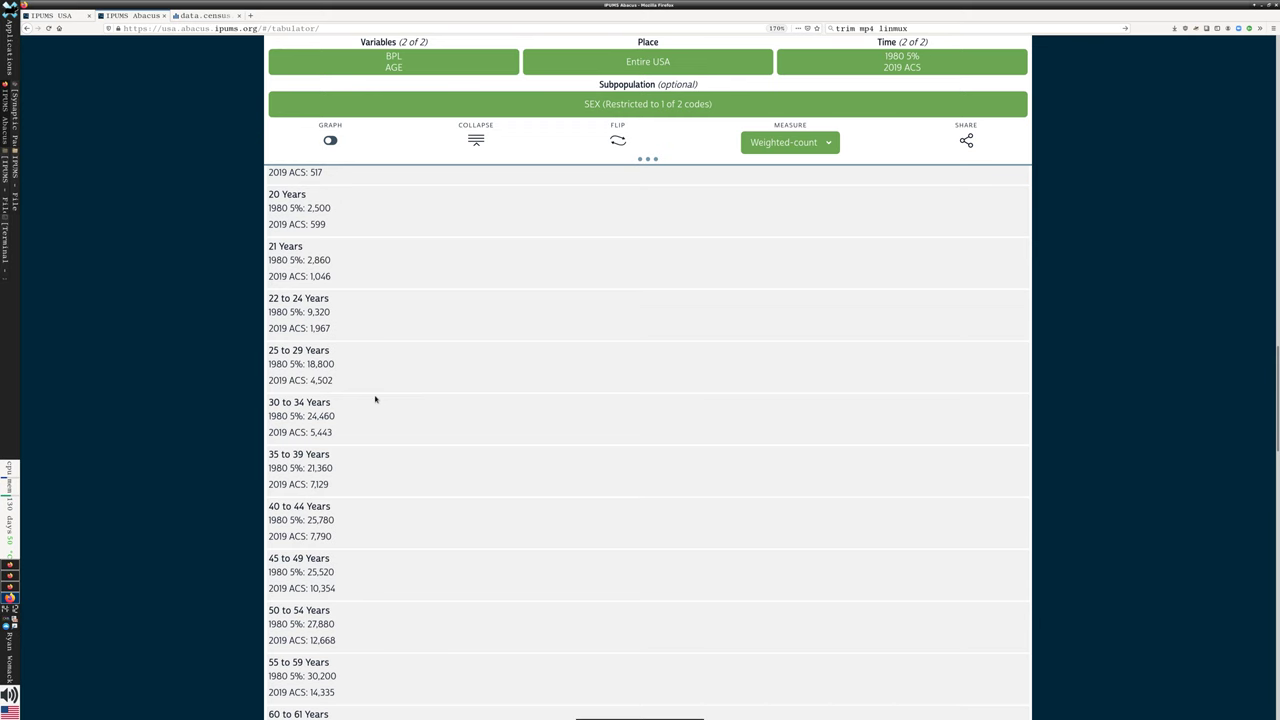
scroll(407, 336, down, 1)
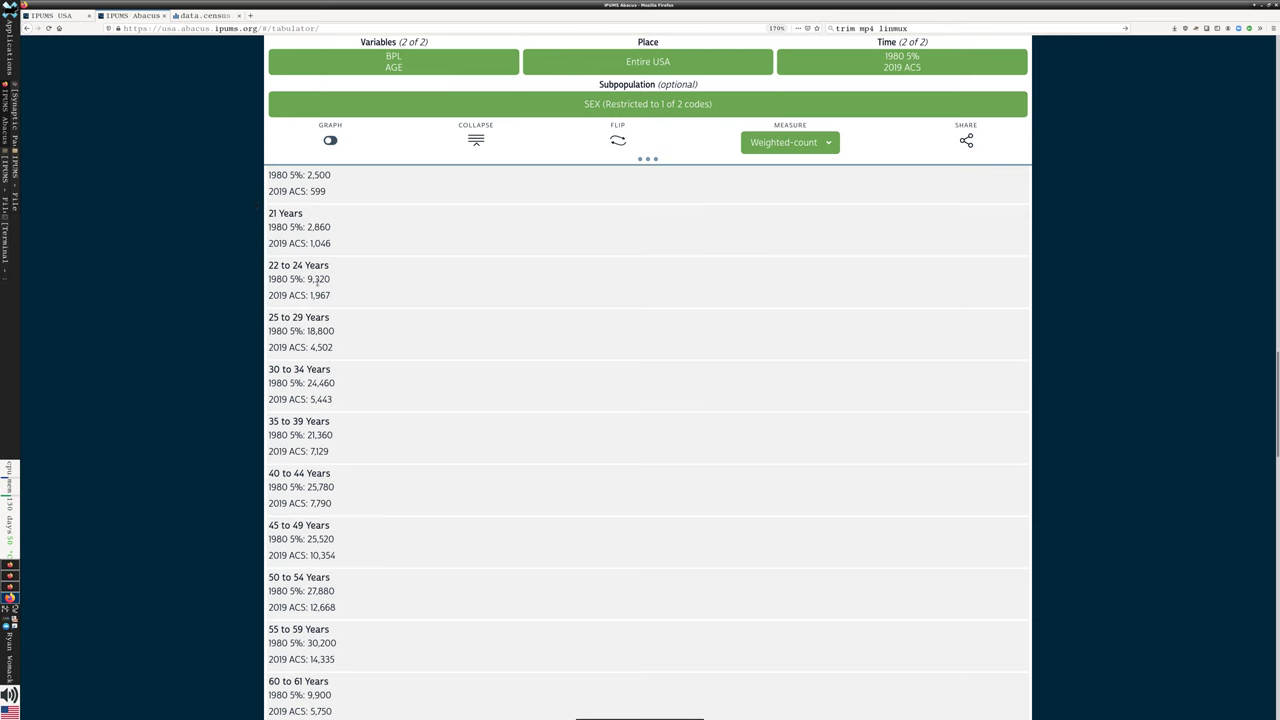
scroll(417, 358, down, 3)
scroll(421, 357, down, 1)
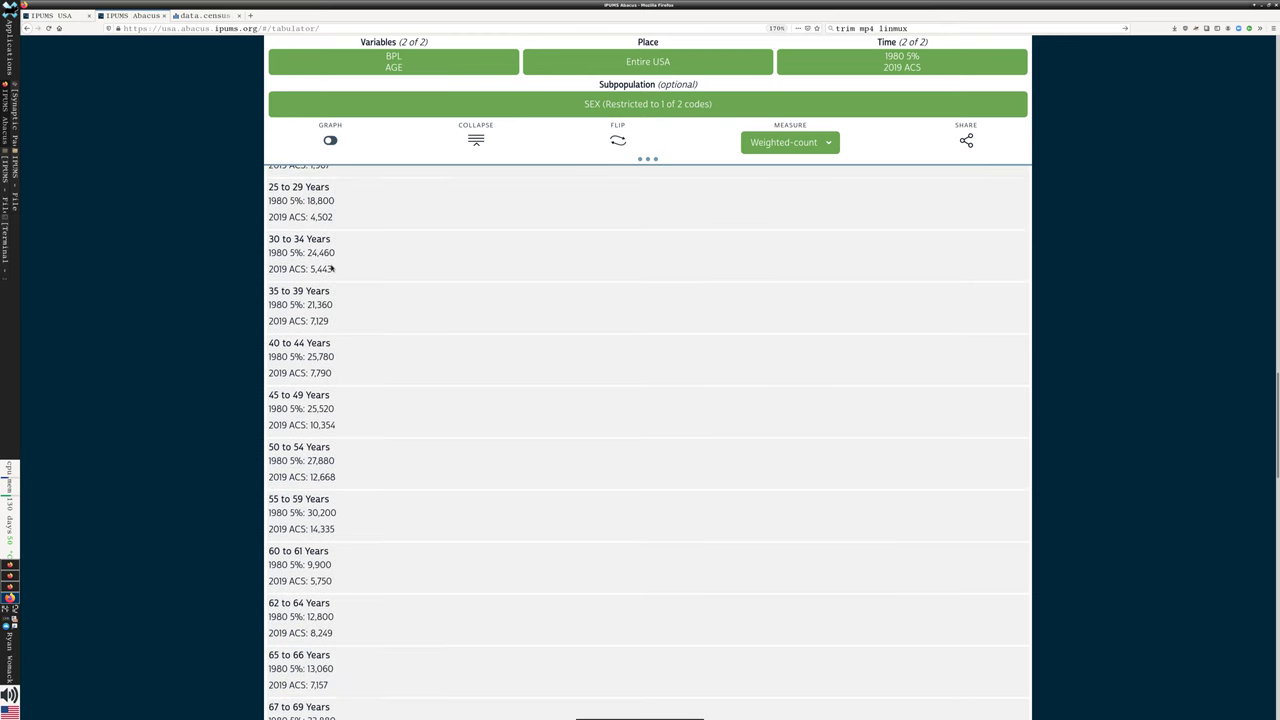
scroll(388, 429, down, 3)
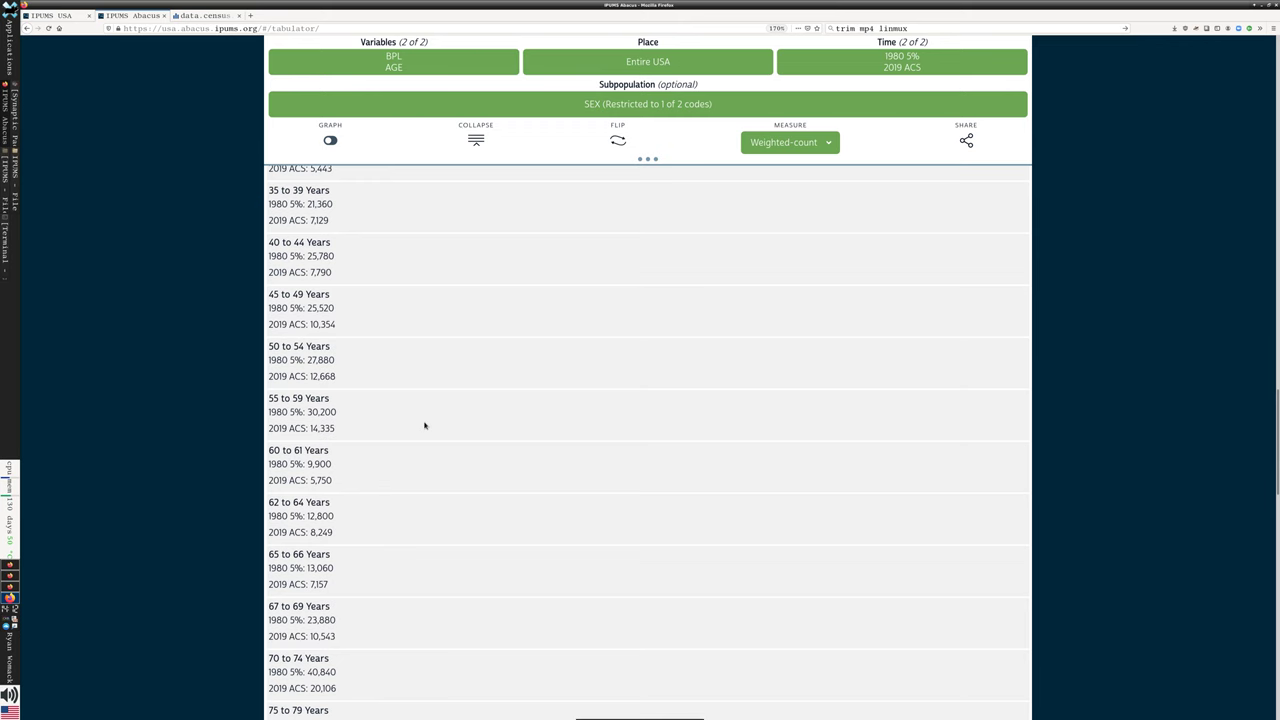
scroll(405, 405, down, 7)
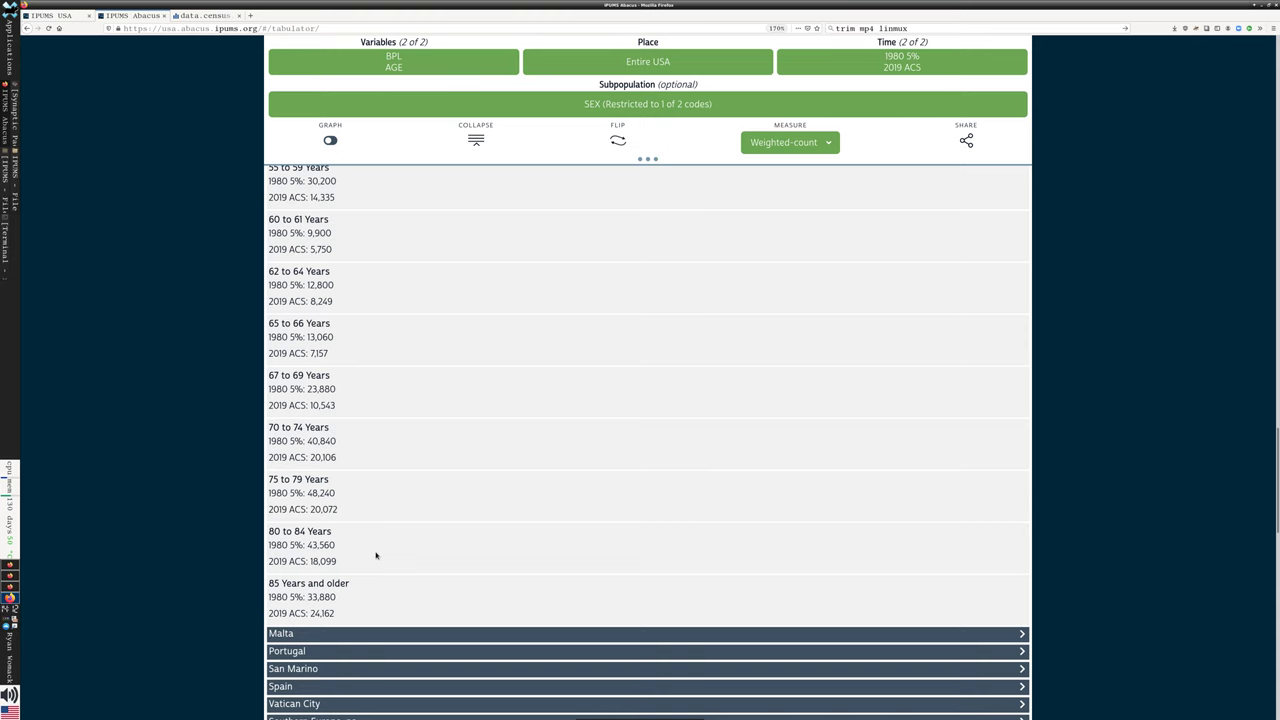
scroll(383, 551, down, 1)
scroll(393, 381, up, 3)
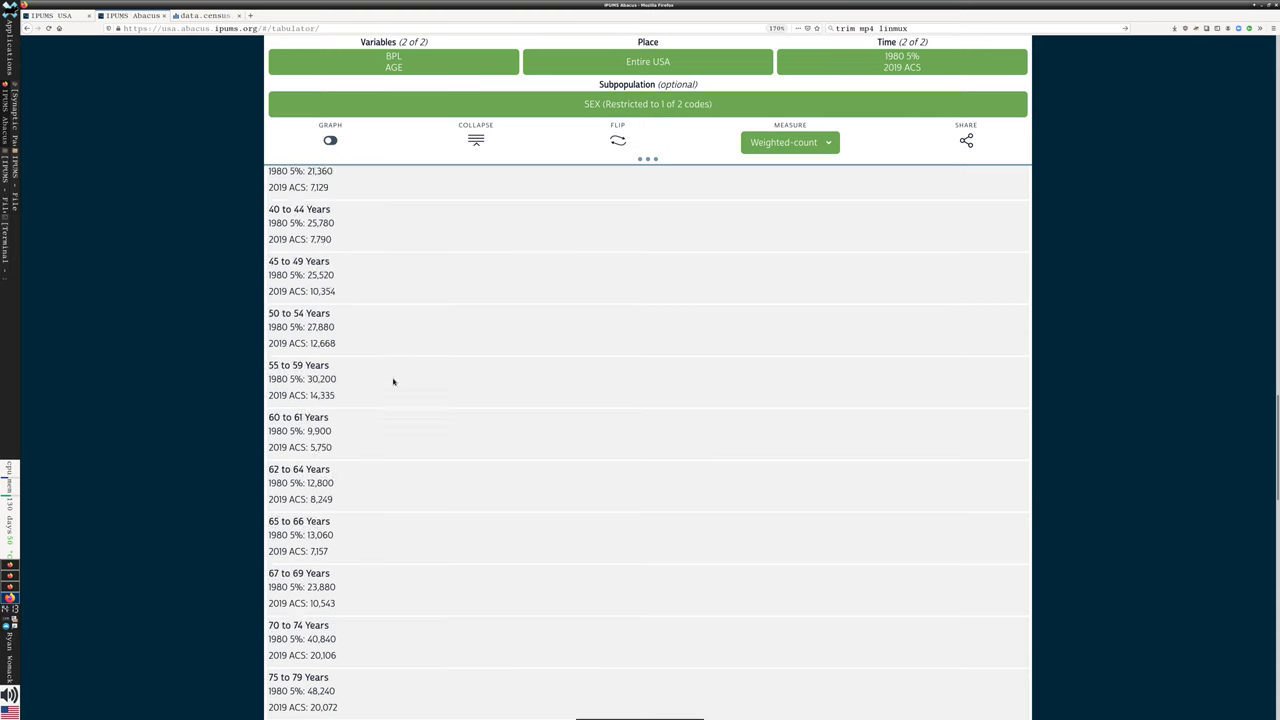
scroll(393, 381, up, 10)
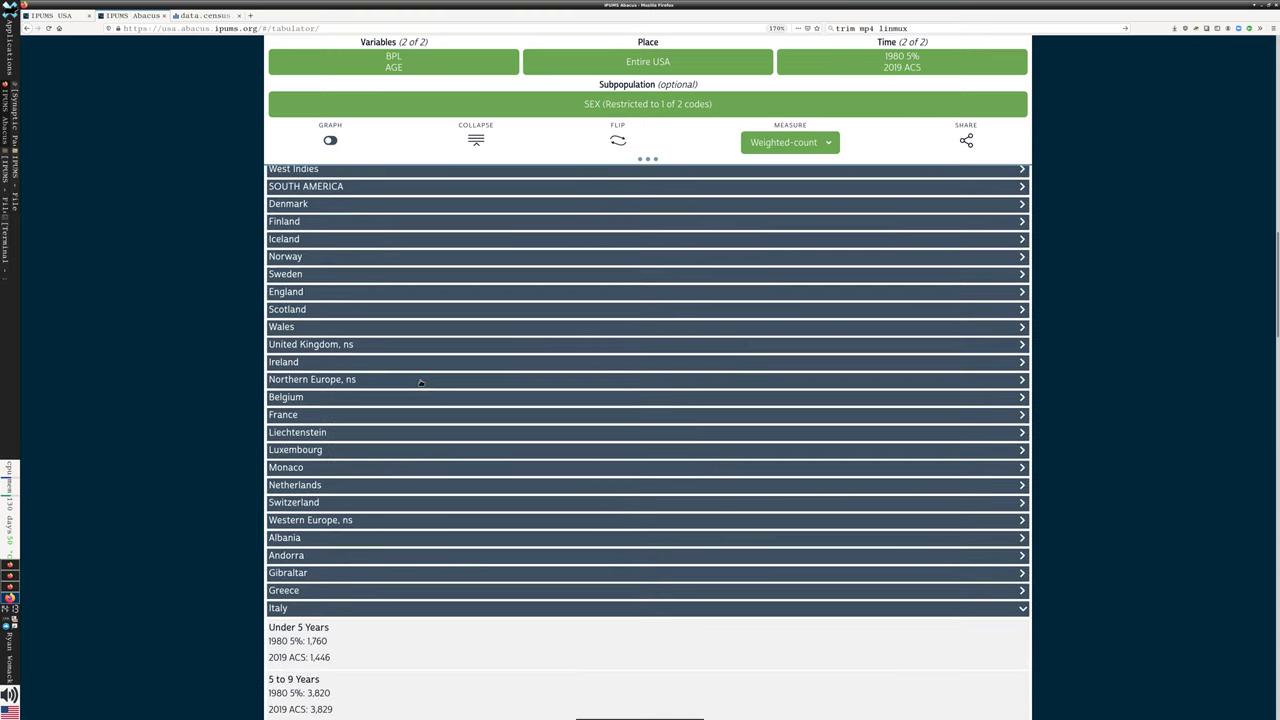
scroll(421, 382, up, 2)
scroll(421, 382, down, 2)
Fold Italy's breakdown, then expand China and review its female age-group counts
click(1022, 608)
scroll(584, 576, down, 2)
scroll(584, 576, down, 3)
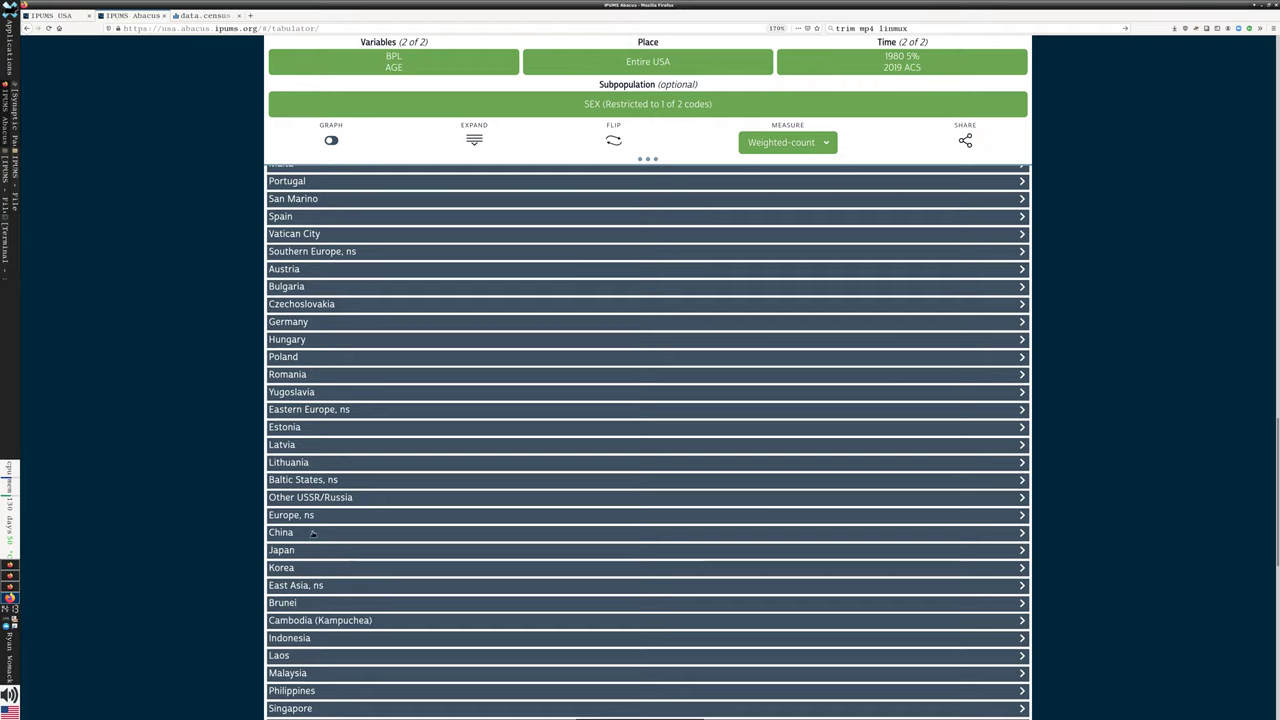
click(313, 535)
scroll(443, 563, down, 2)
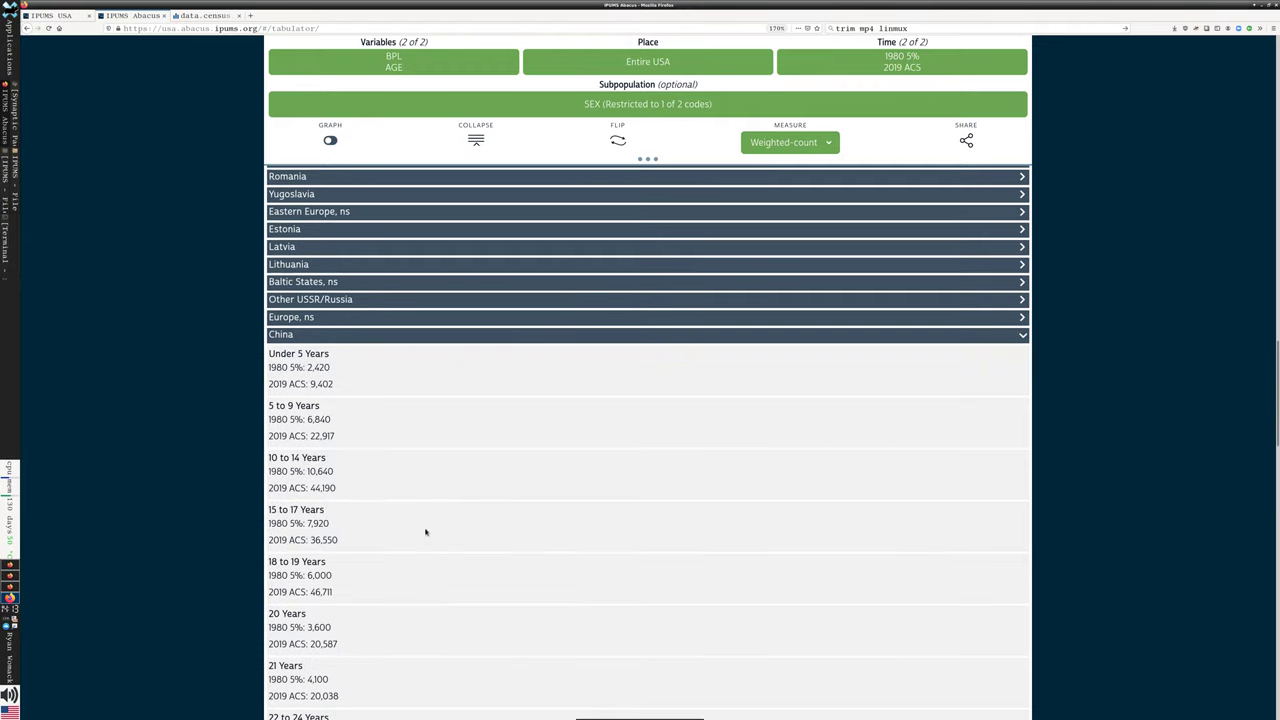
scroll(426, 529, down, 2)
scroll(358, 450, down, 3)
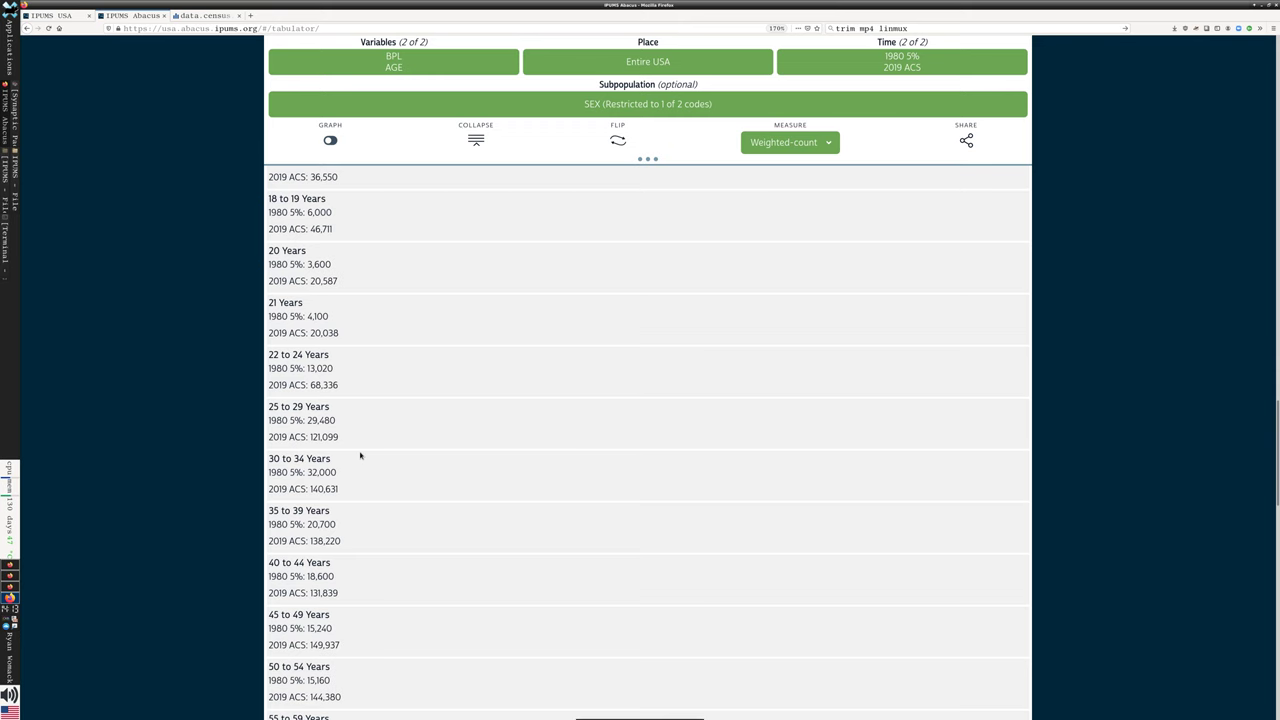
scroll(361, 456, down, 2)
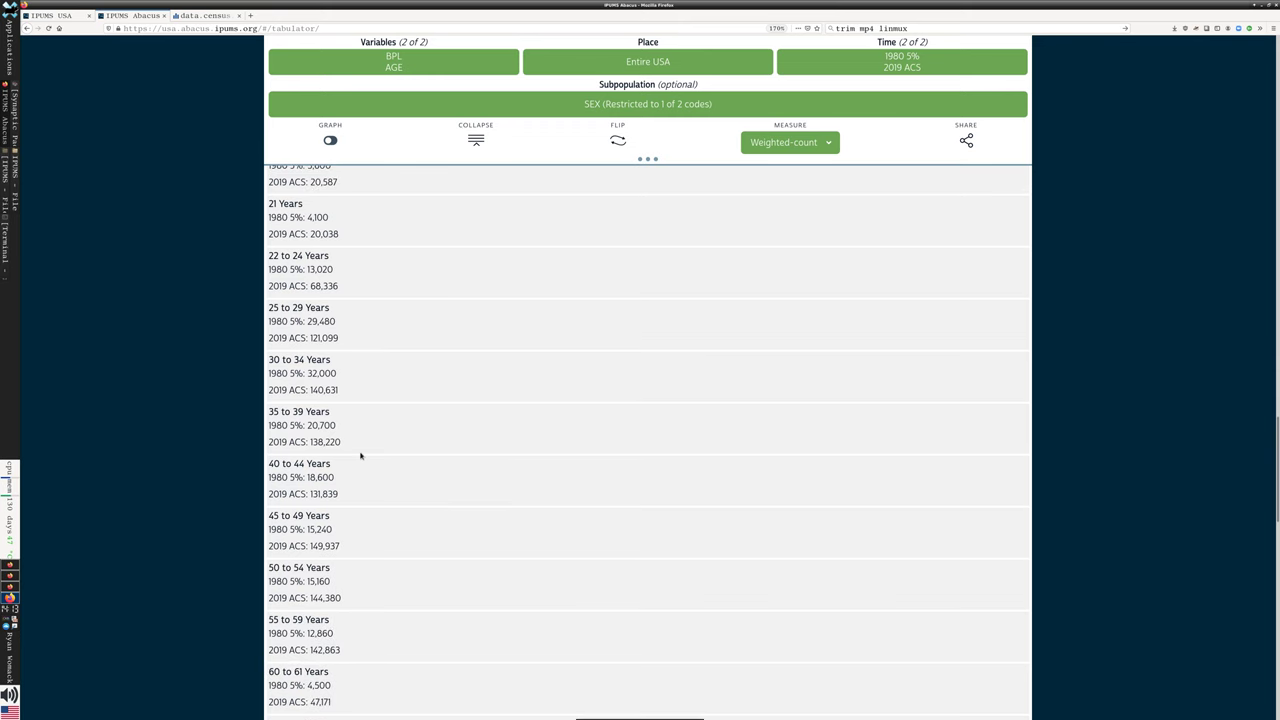
scroll(350, 470, down, 4)
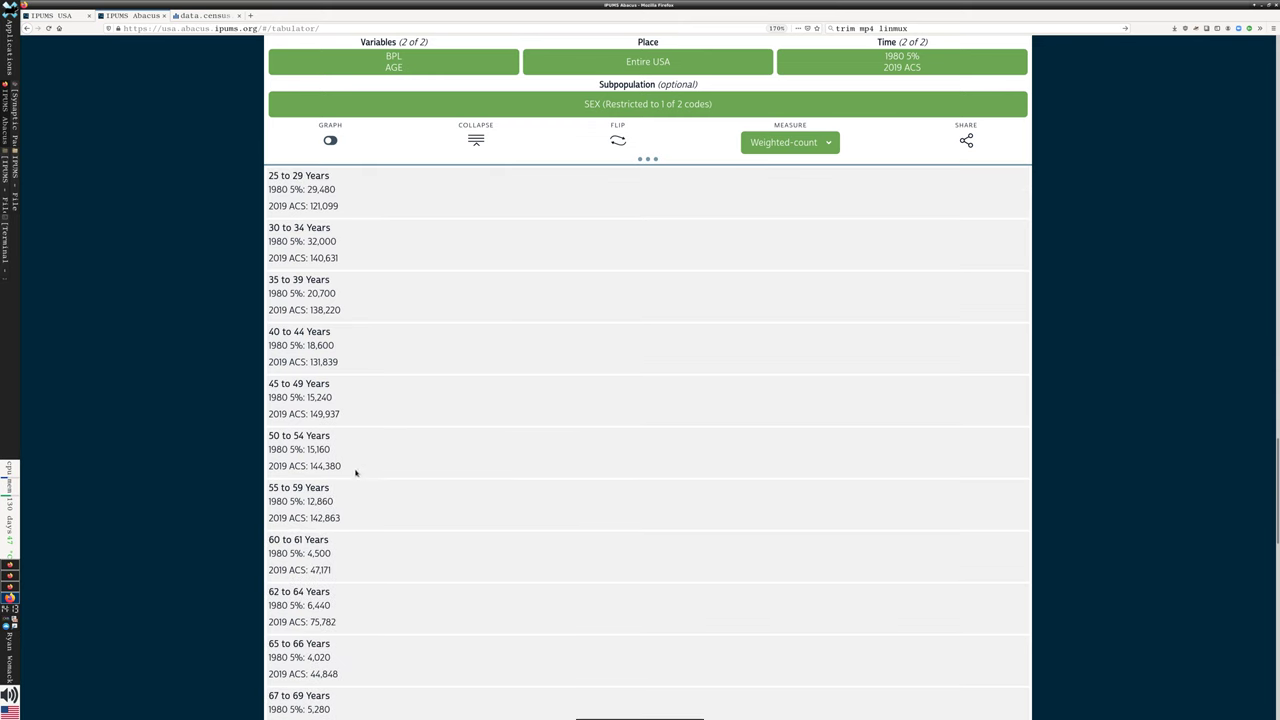
scroll(361, 498, down, 2)
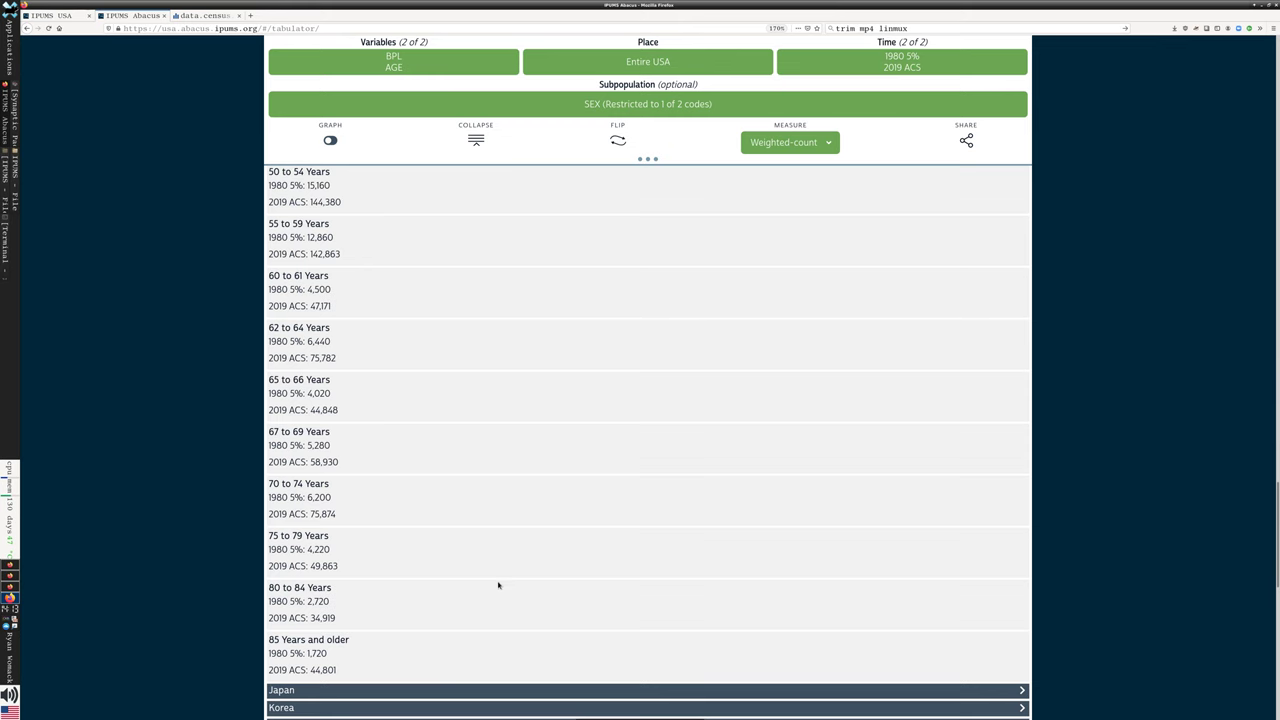
scroll(678, 266, up, 3)
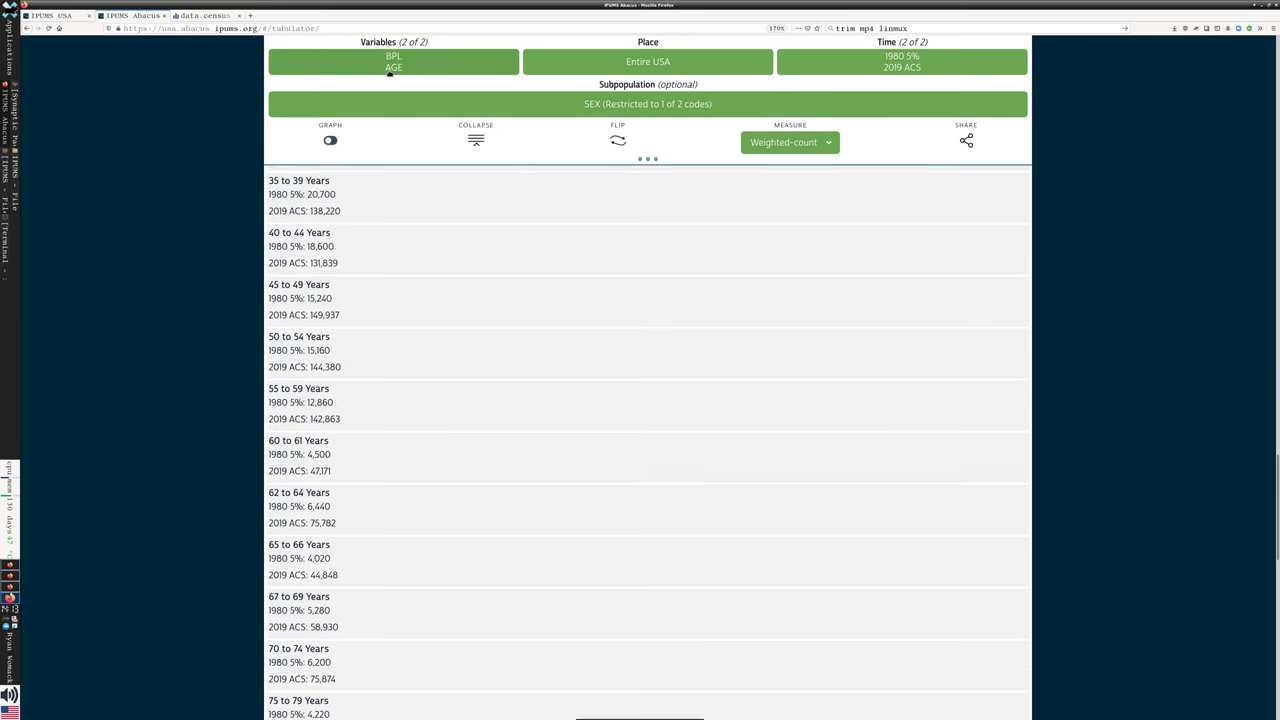
Restrict the place to New Jersey in the Select Place list and return to the table
click(645, 66)
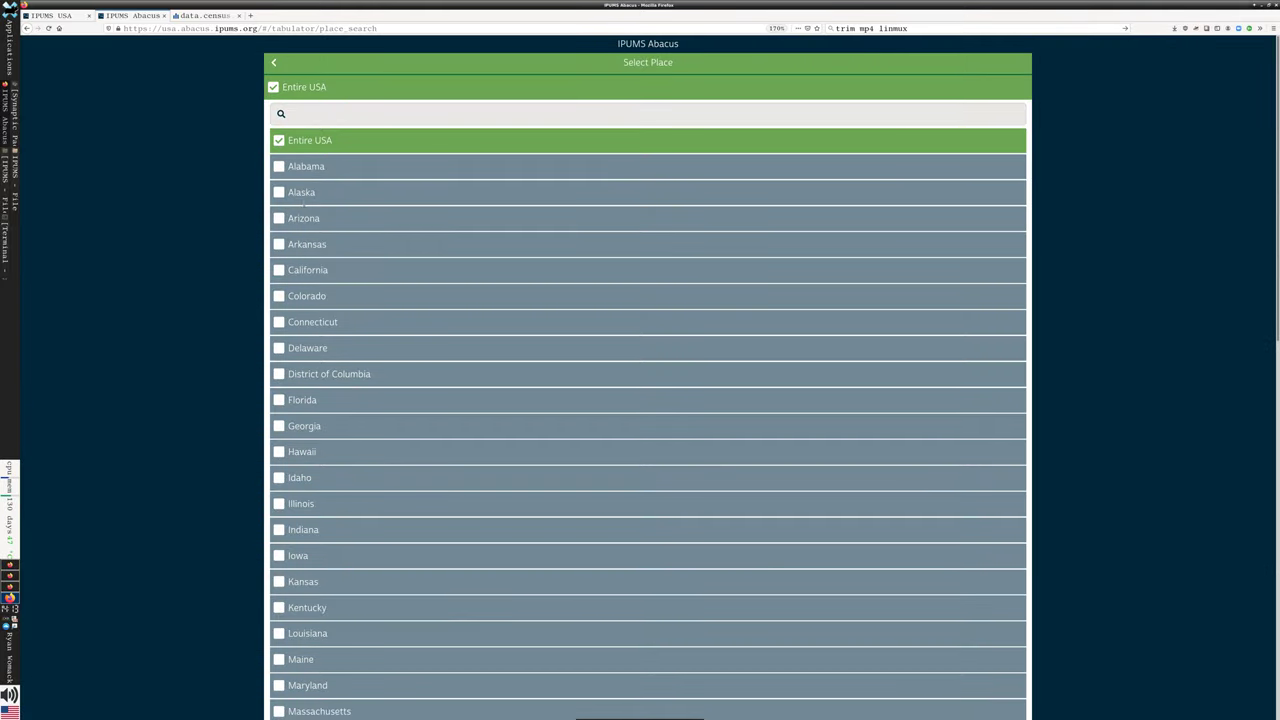
scroll(420, 352, down, 2)
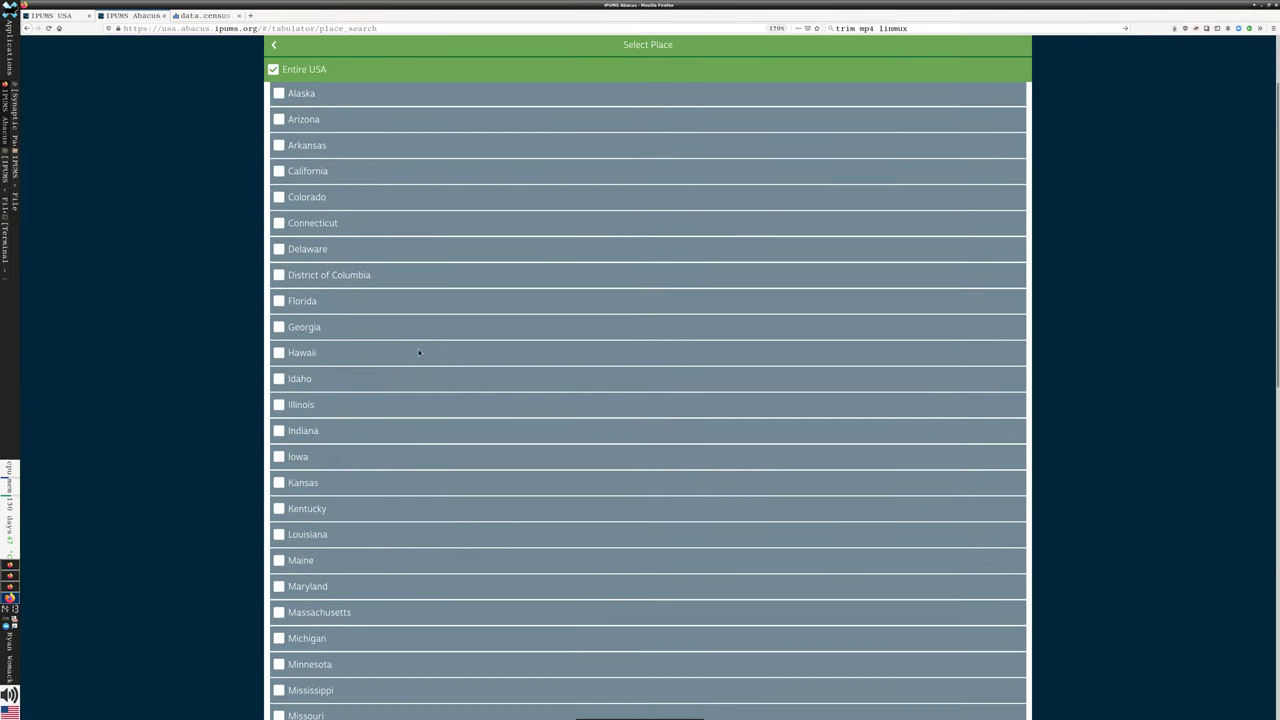
scroll(419, 352, up, 2)
scroll(356, 353, down, 5)
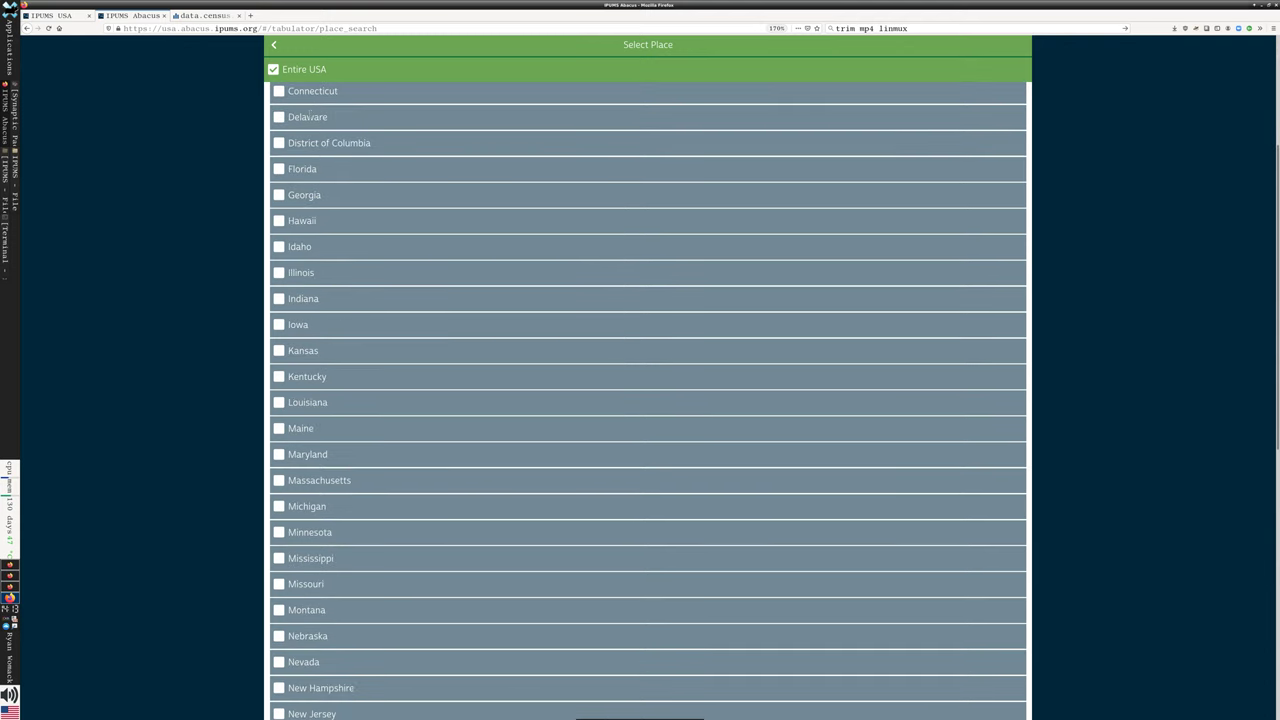
scroll(287, 470, down, 3)
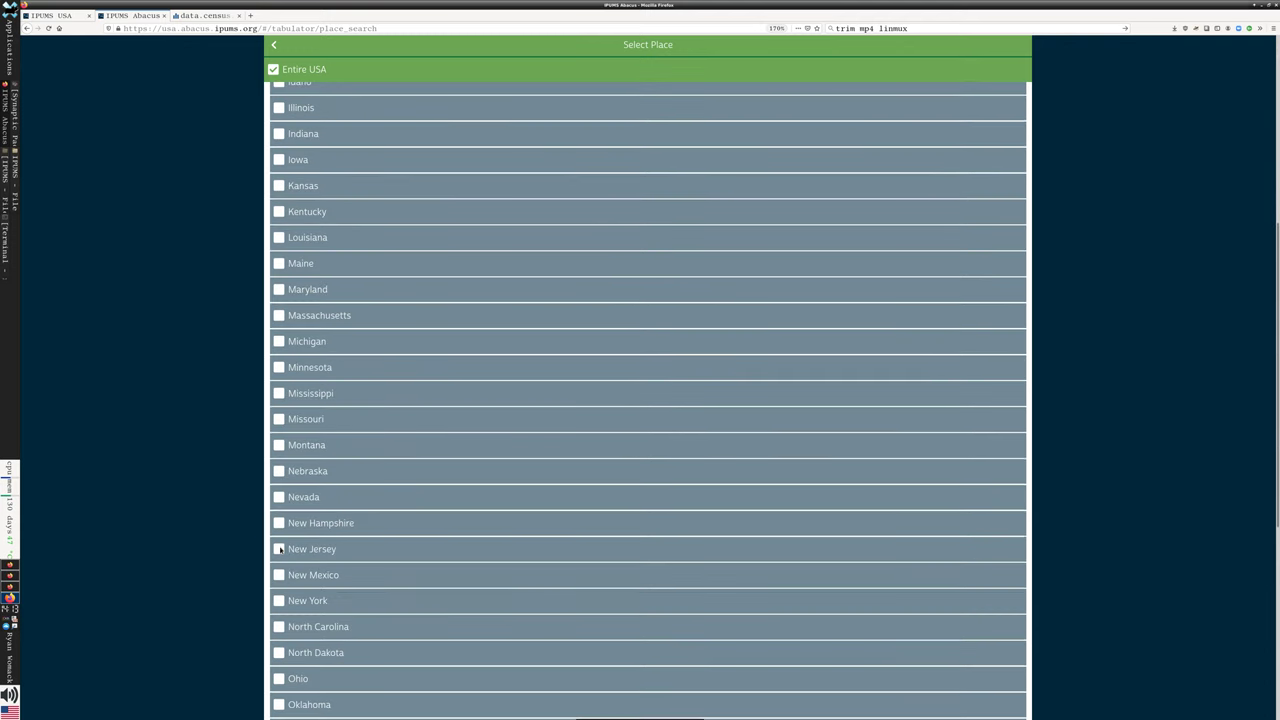
click(279, 549)
scroll(417, 497, up, 8)
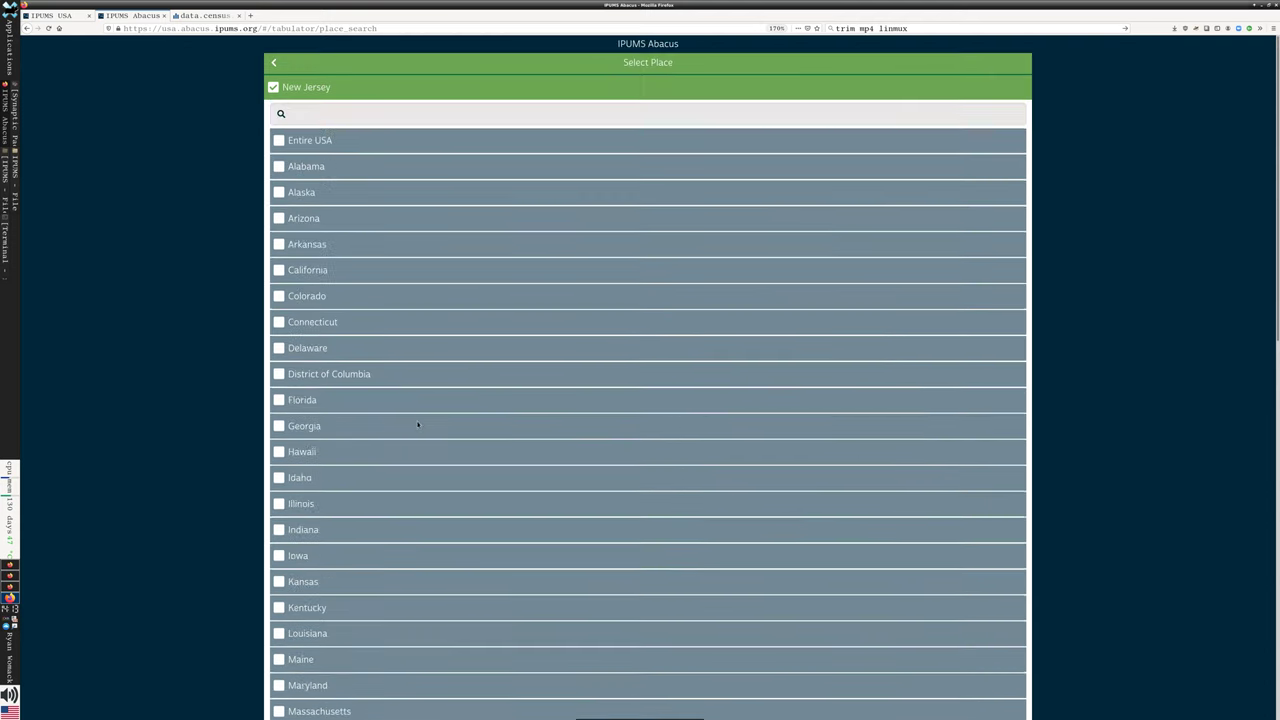
scroll(410, 300, down, 6)
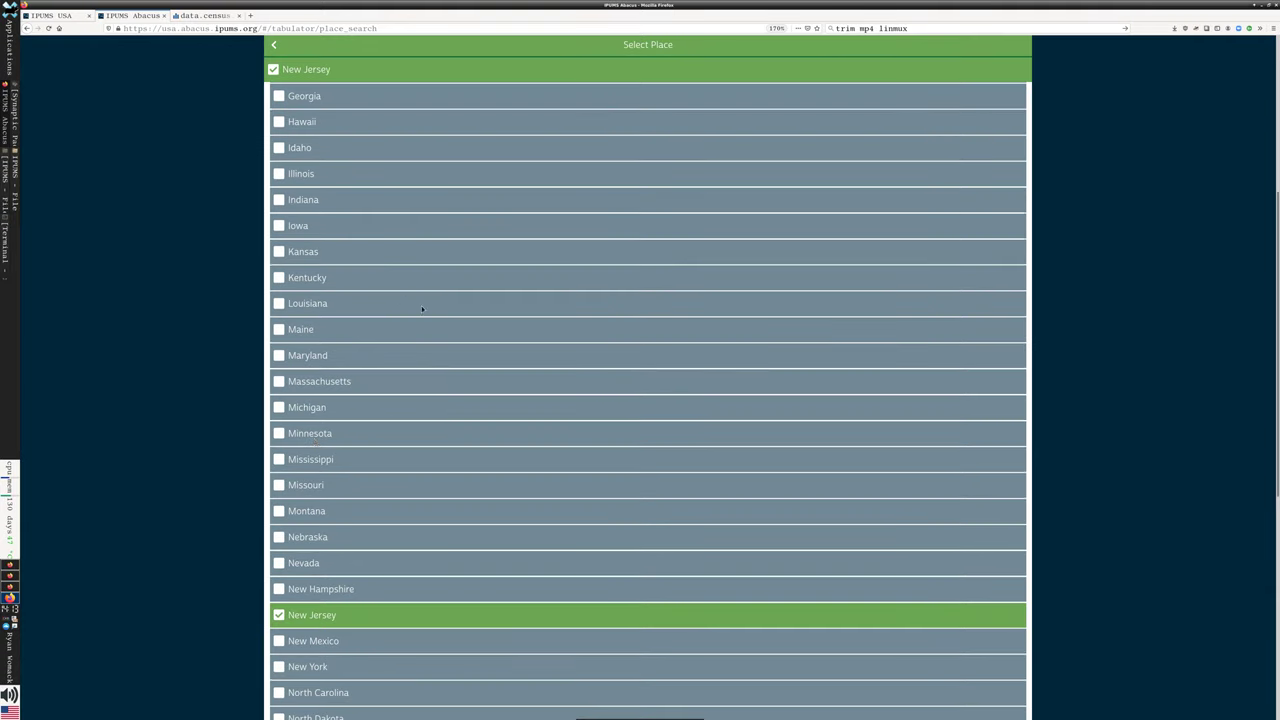
scroll(371, 331, up, 6)
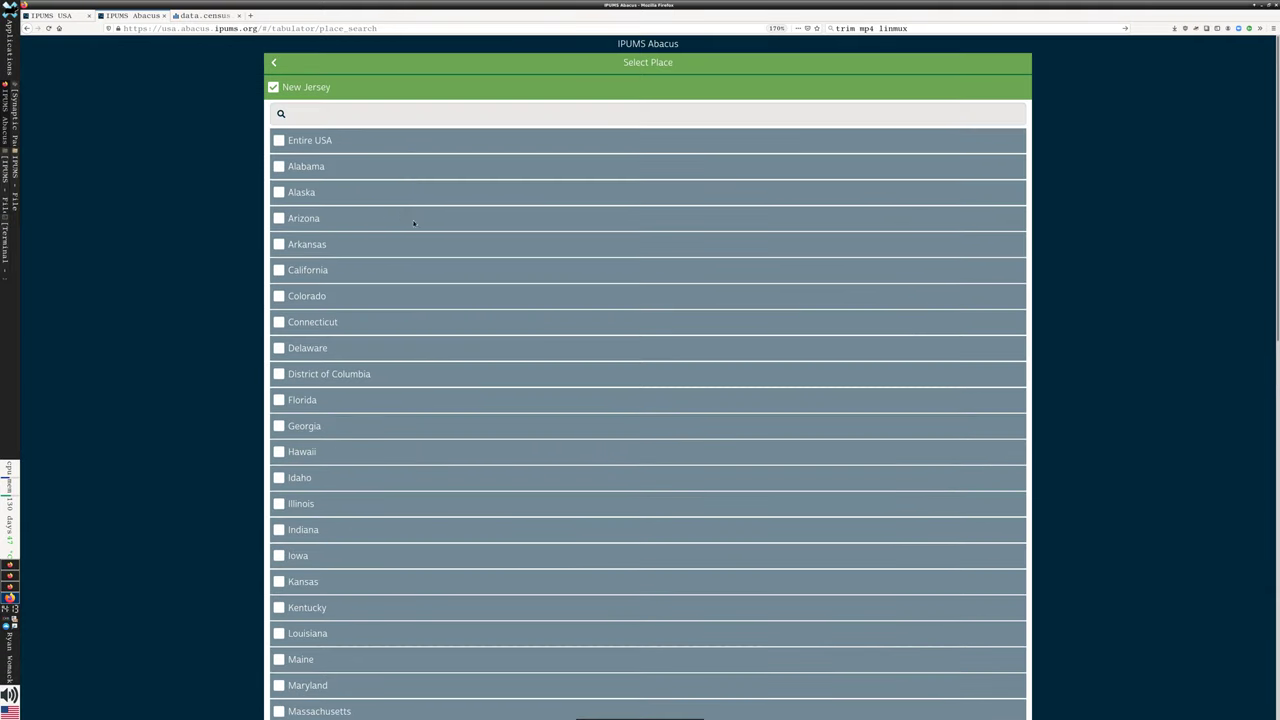
click(276, 63)
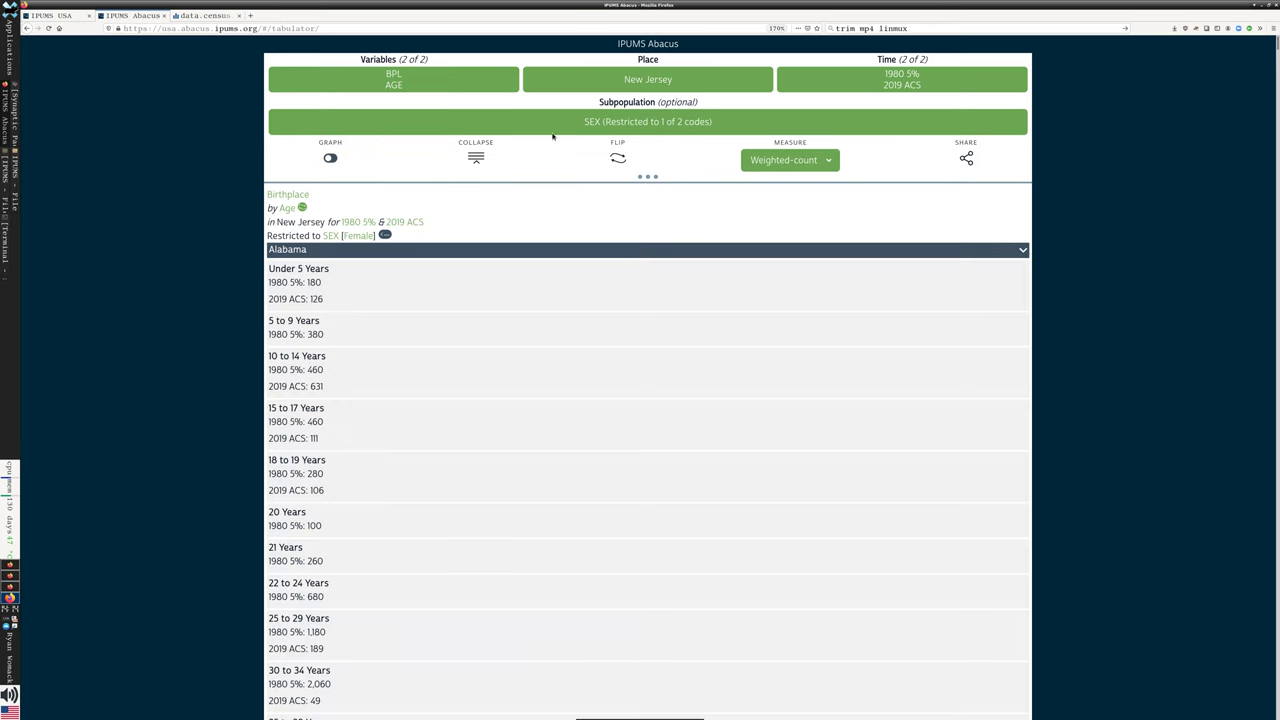
click(475, 158)
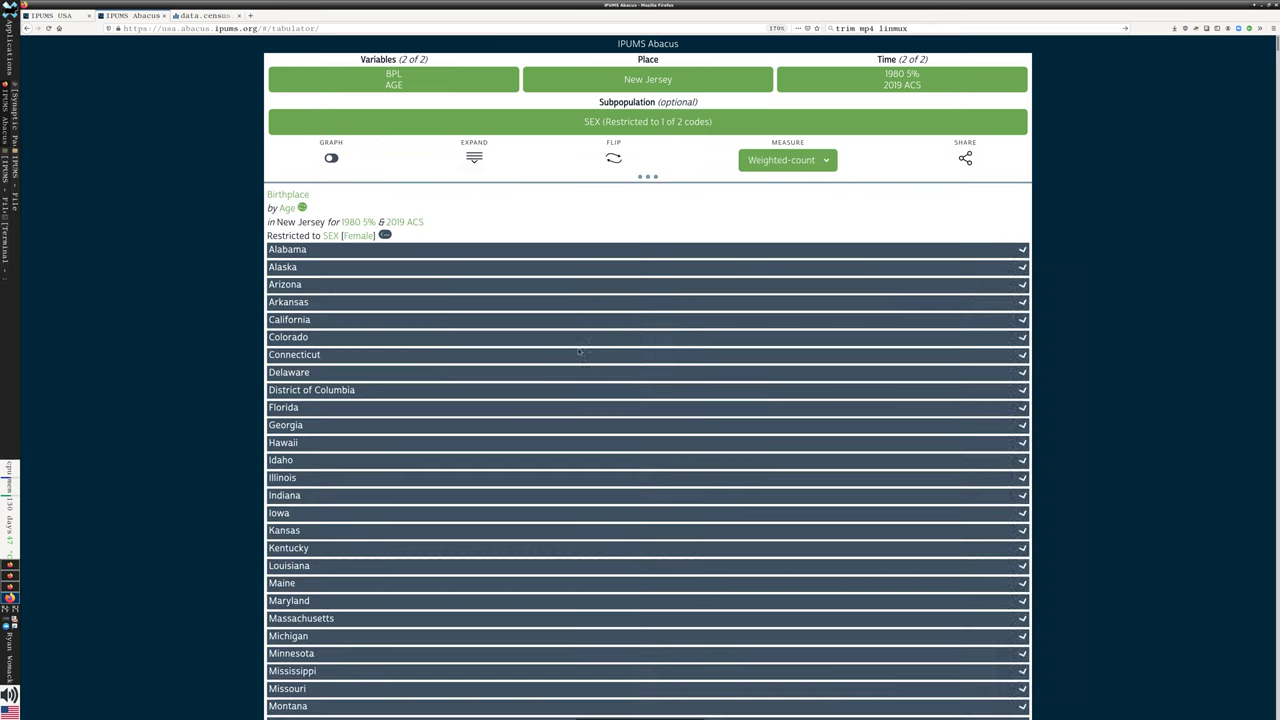
scroll(565, 415, down, 10)
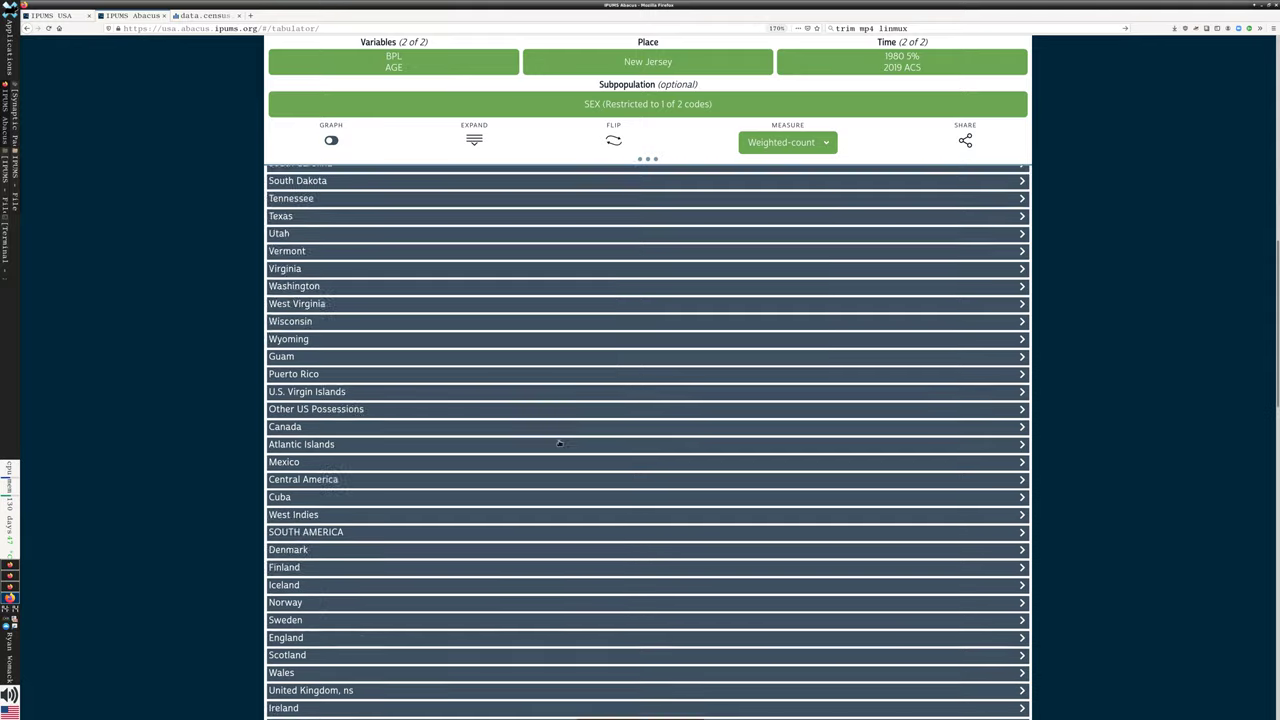
scroll(559, 444, down, 9)
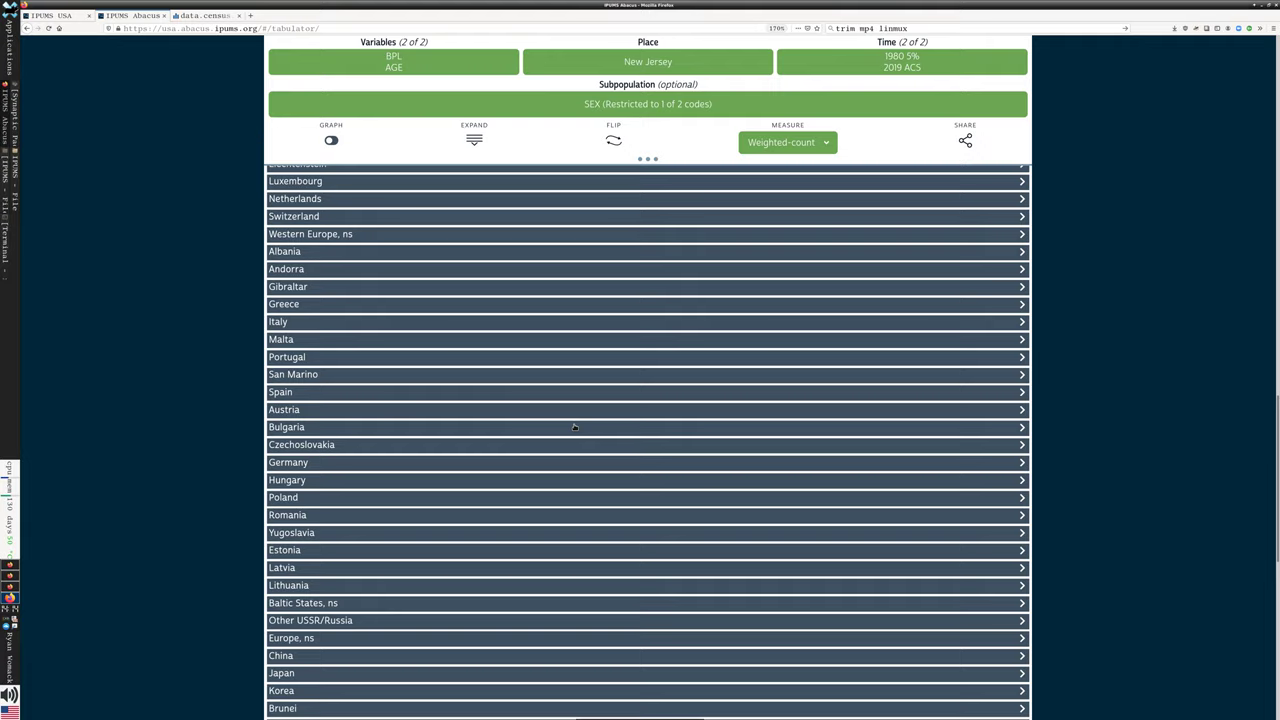
scroll(560, 432, down, 5)
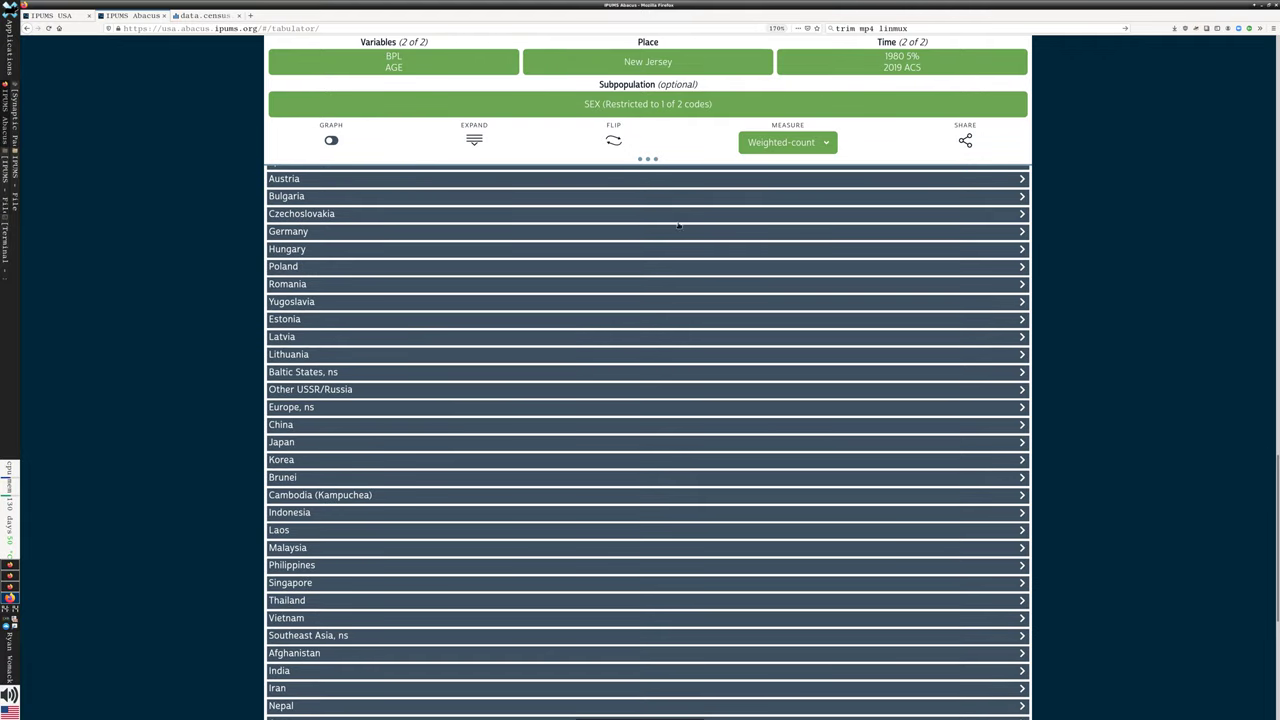
scroll(567, 460, down, 2)
scroll(567, 460, down, 3)
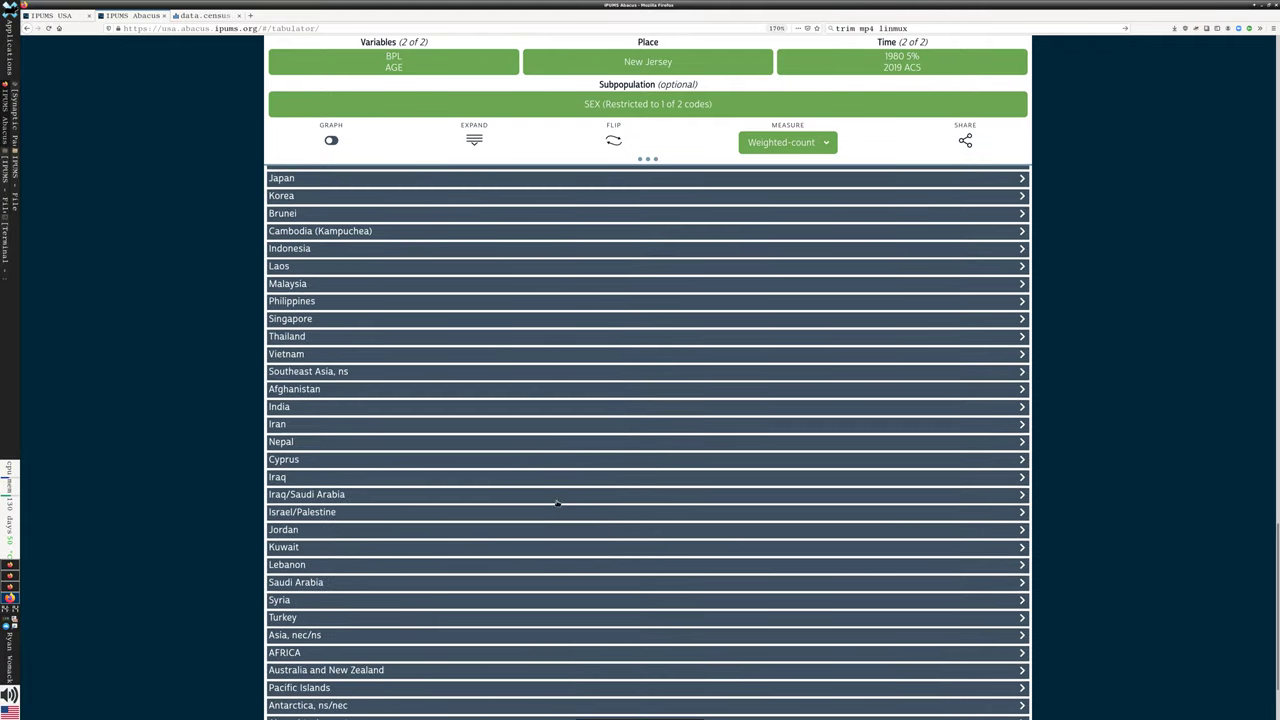
scroll(541, 564, down, 2)
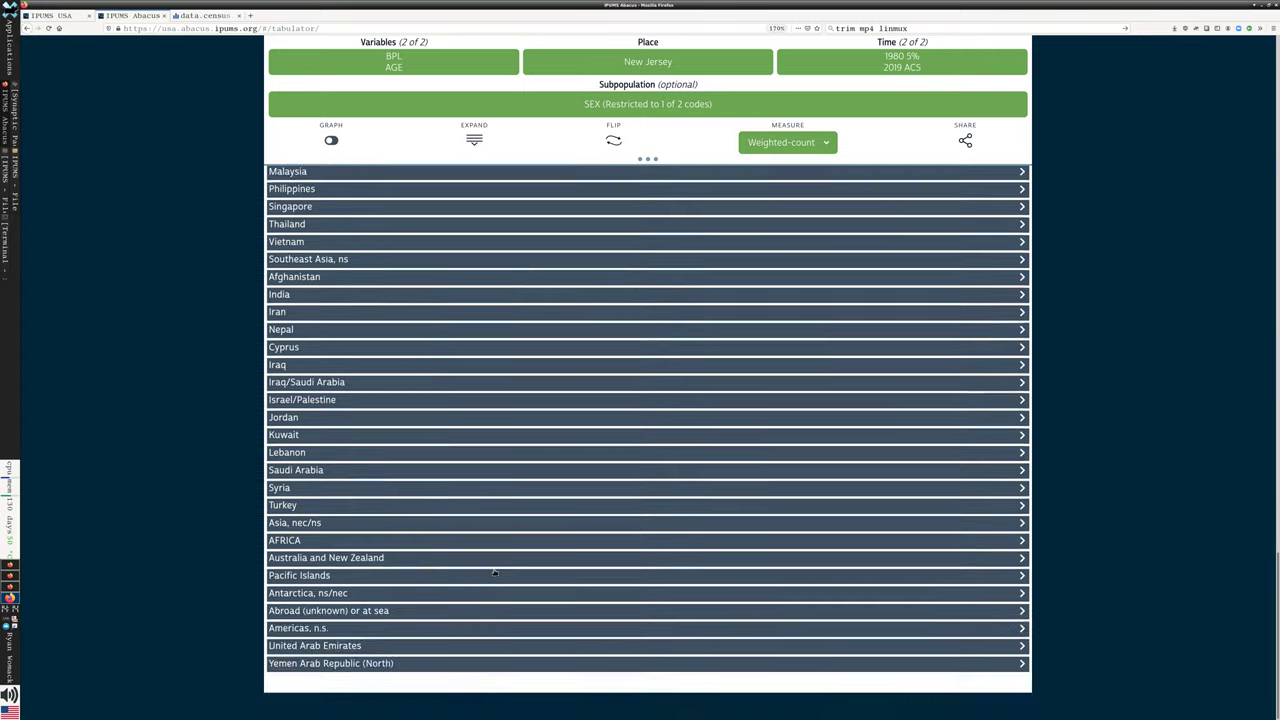
scroll(534, 556, up, 4)
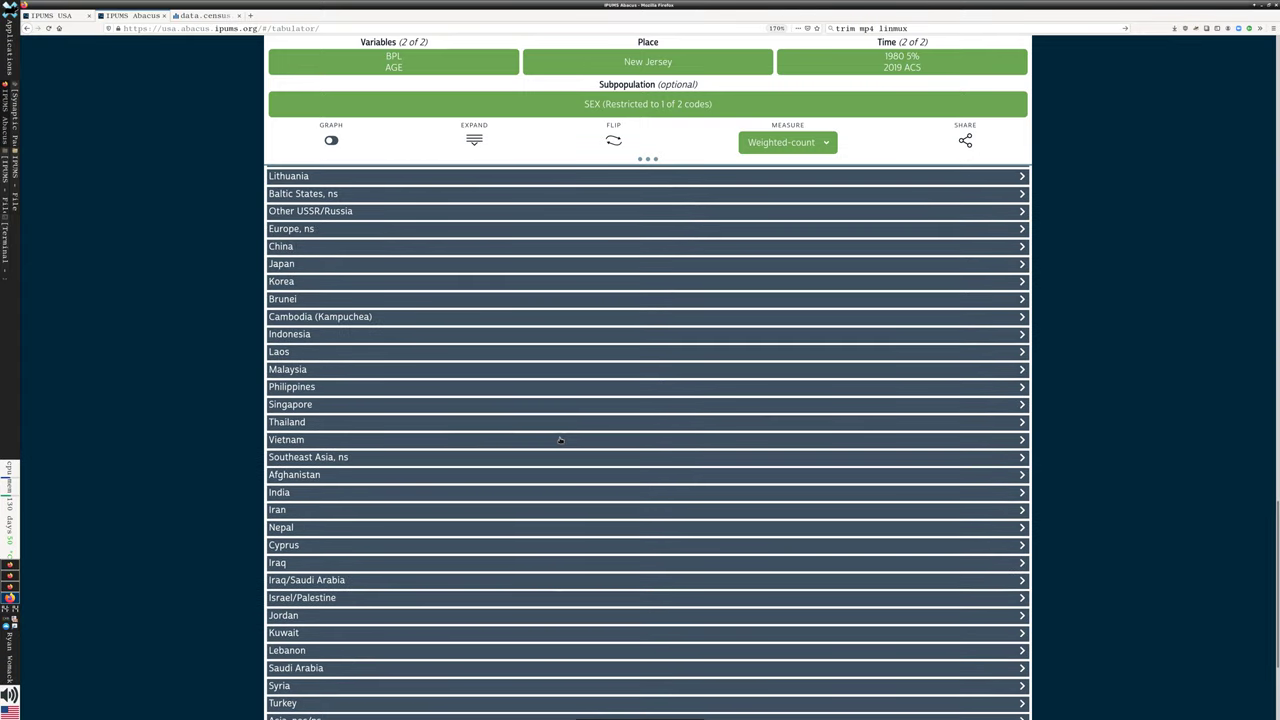
scroll(561, 440, up, 3)
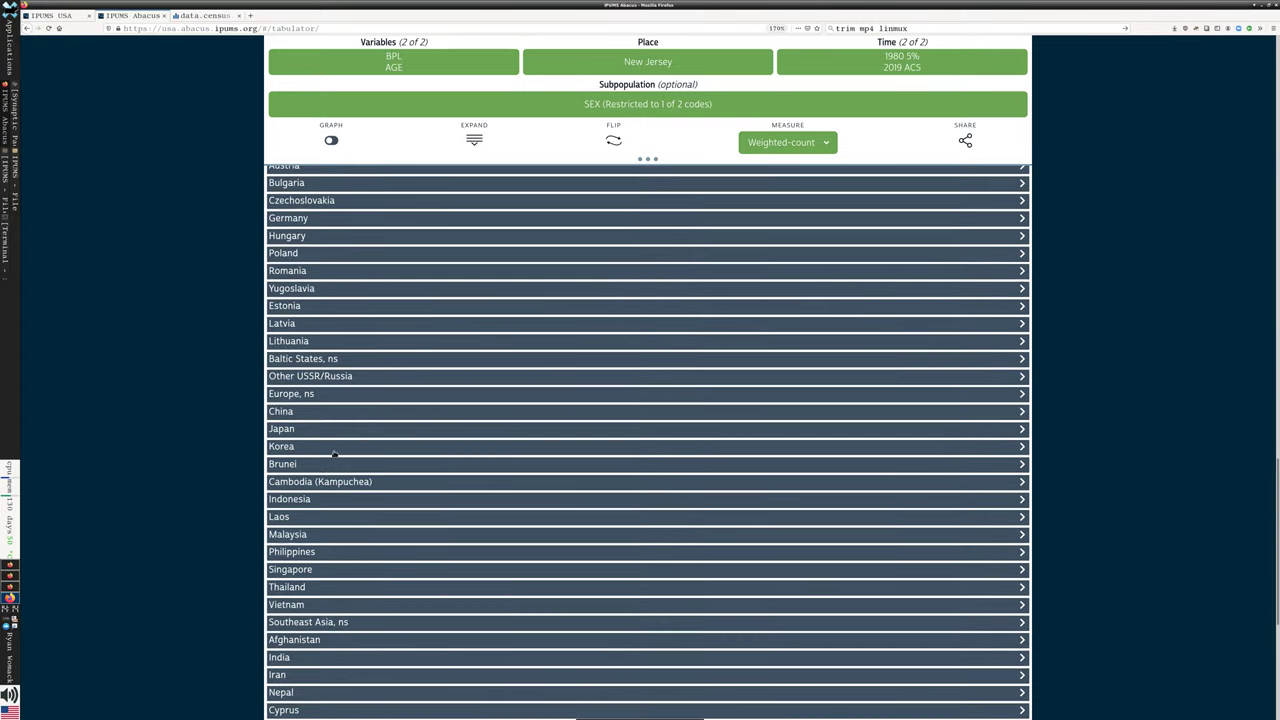
scroll(360, 450, up, 2)
scroll(390, 444, up, 2)
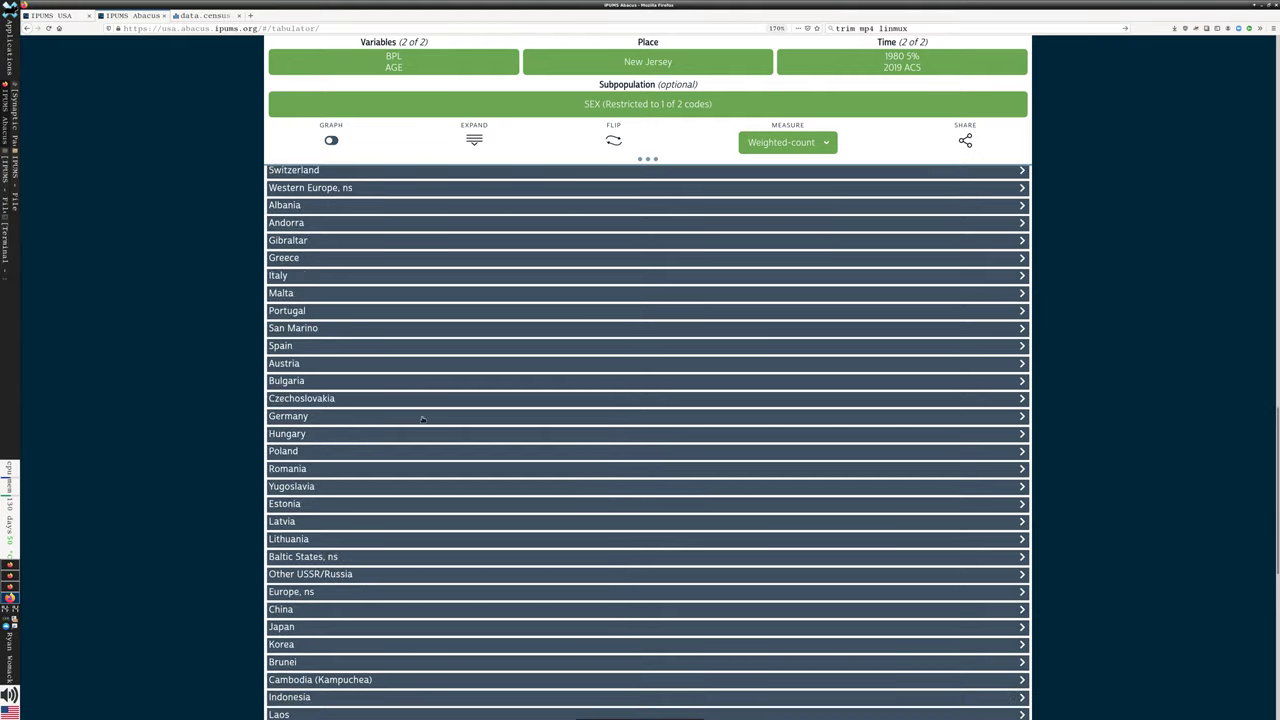
scroll(422, 419, up, 3)
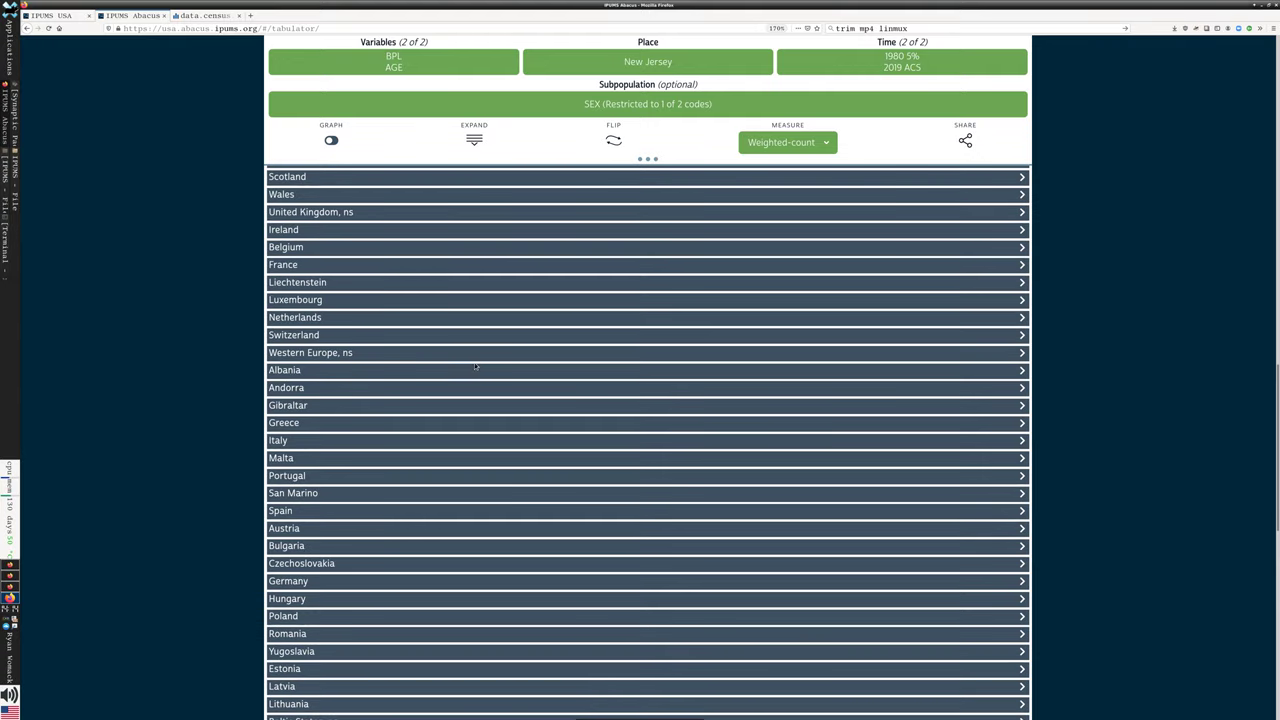
scroll(471, 400, down, 1)
scroll(425, 534, down, 2)
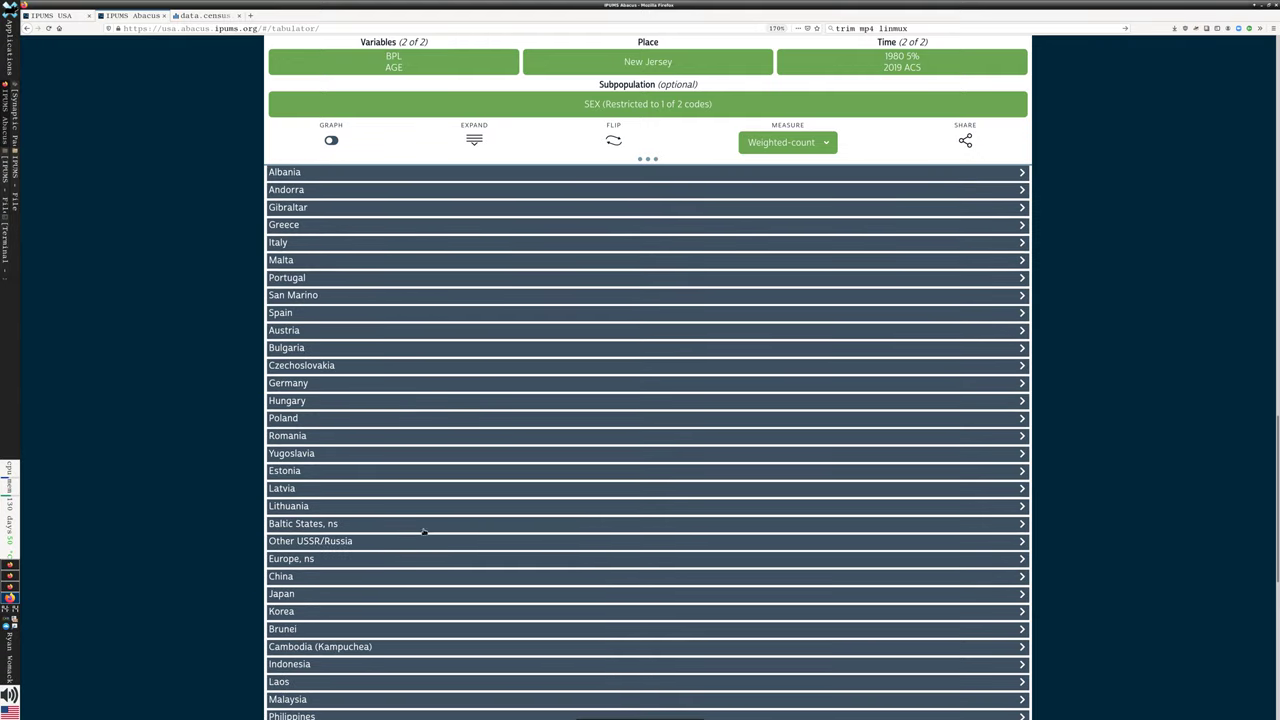
scroll(380, 500, down, 2)
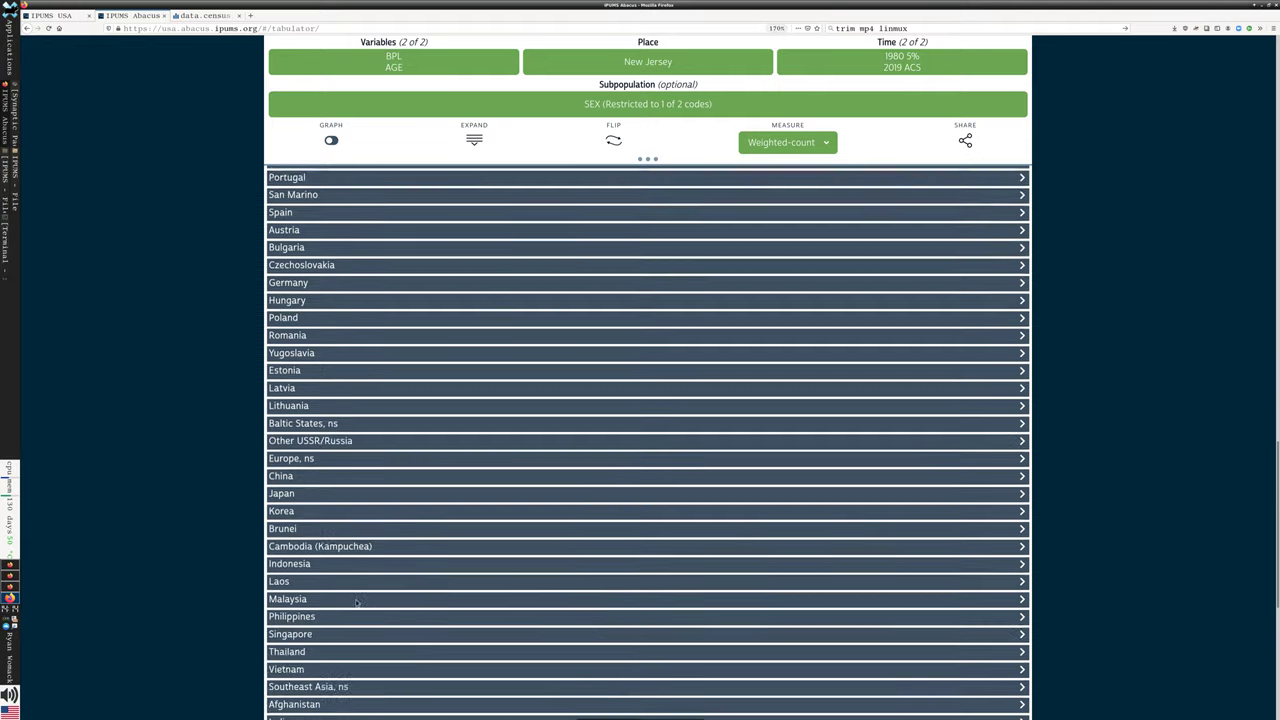
scroll(355, 560, down, 2)
scroll(320, 350, up, 3)
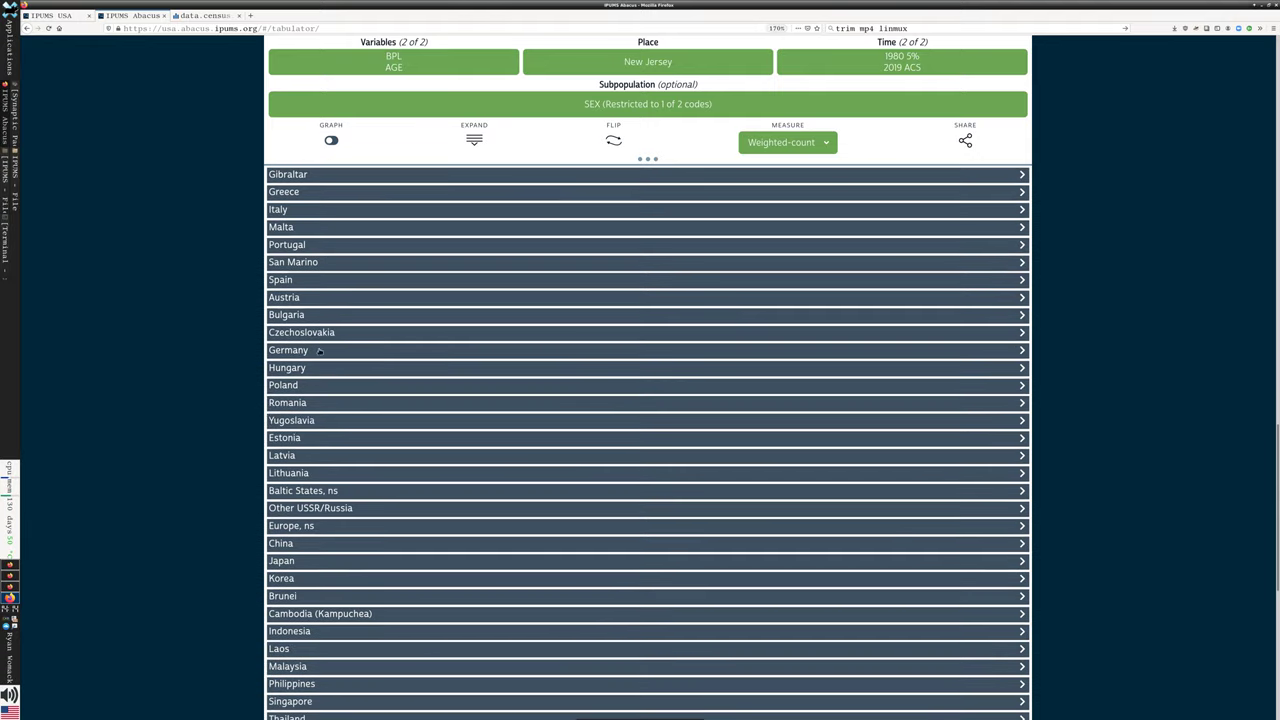
Expand Italy in the New Jersey female table and review its age counts, e.g. 55 to 59 Years 3,780 versus 1,792
click(280, 209)
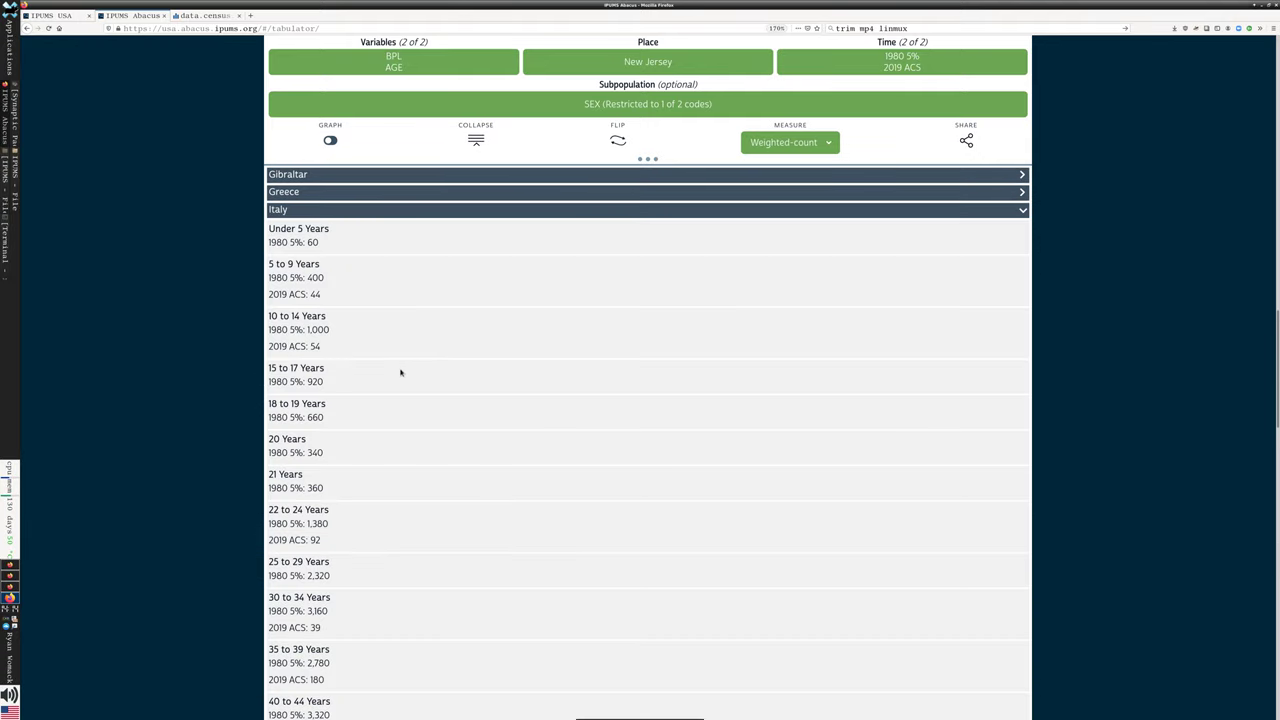
scroll(406, 414, down, 3)
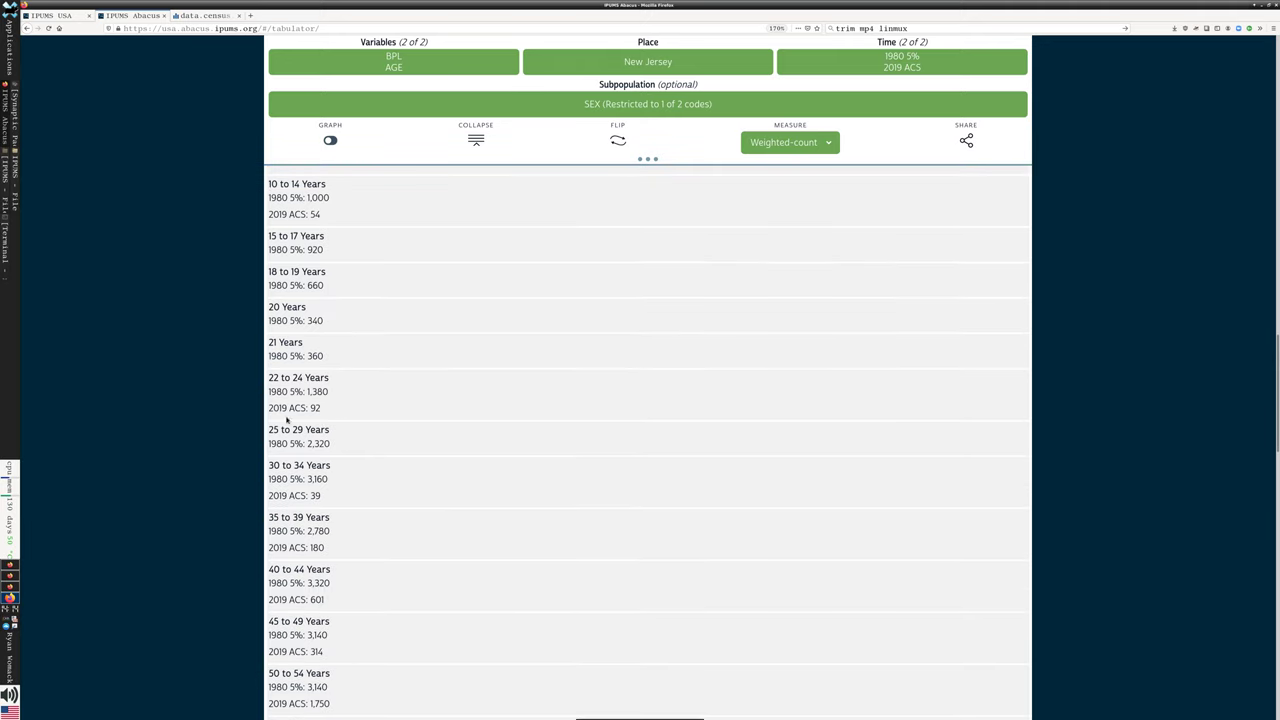
scroll(357, 424, down, 6)
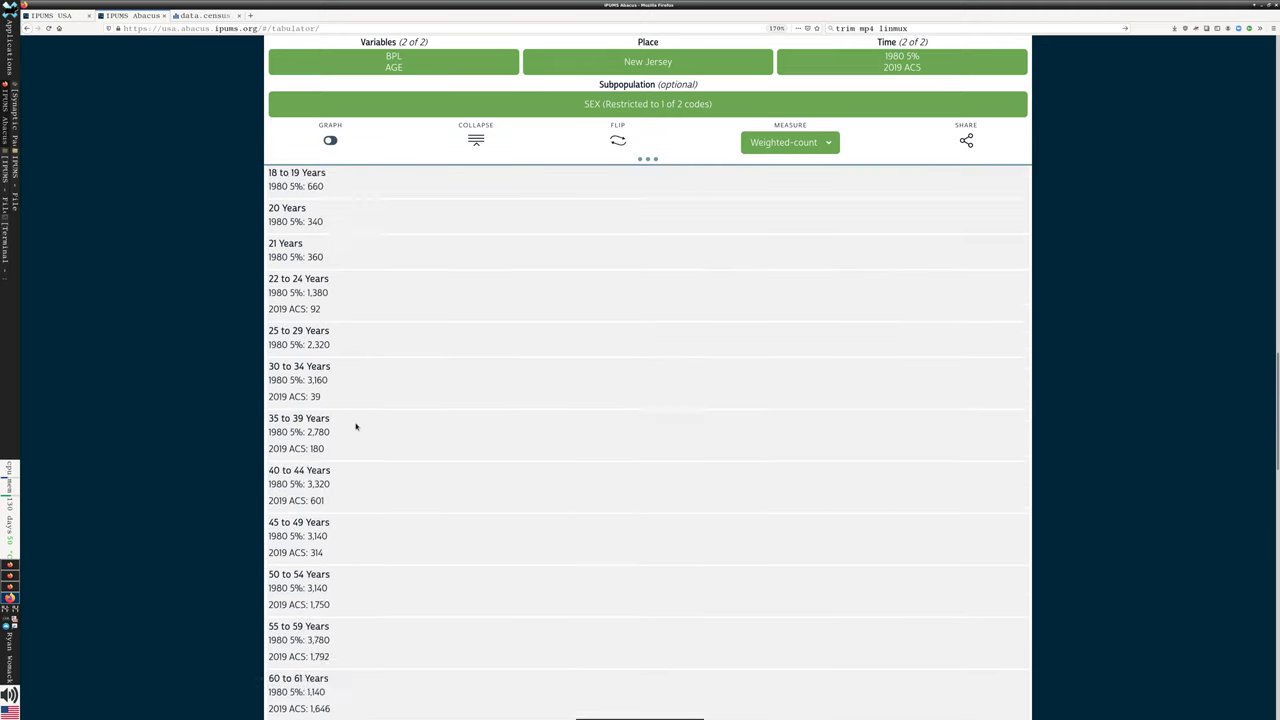
scroll(370, 424, down, 1)
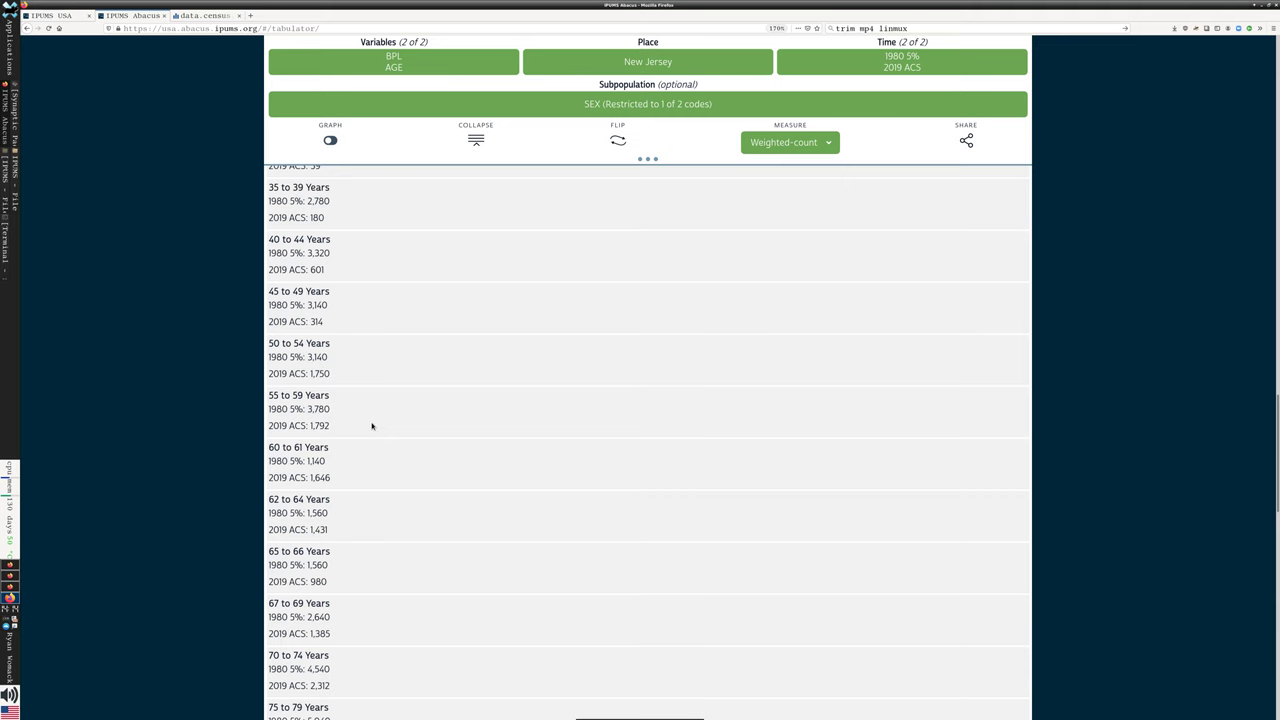
scroll(372, 426, up, 5)
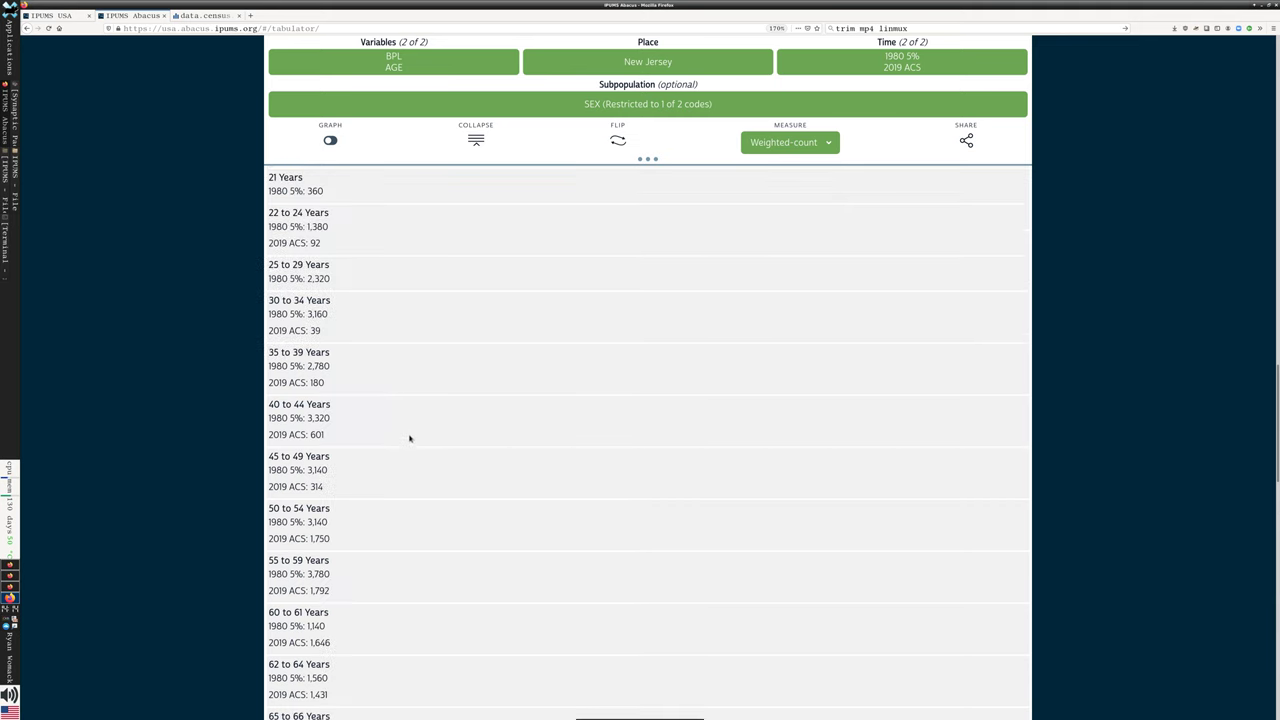
scroll(365, 327, up, 2)
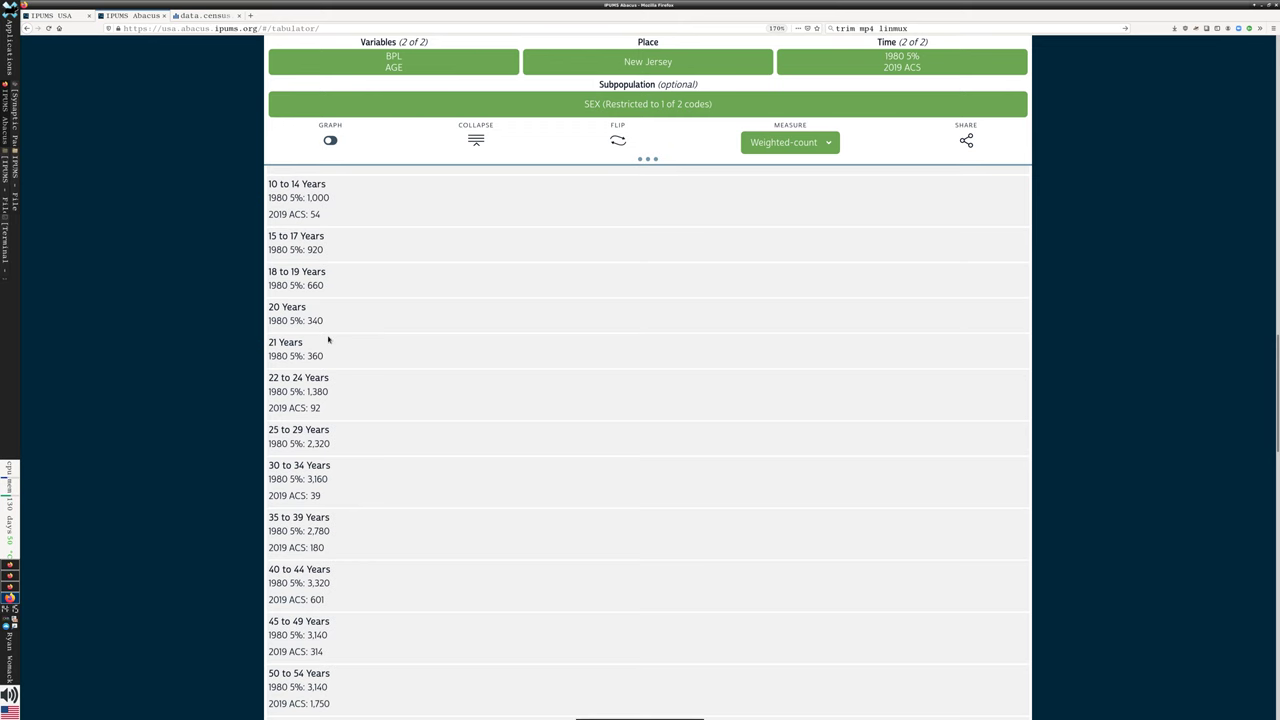
scroll(454, 323, up, 5)
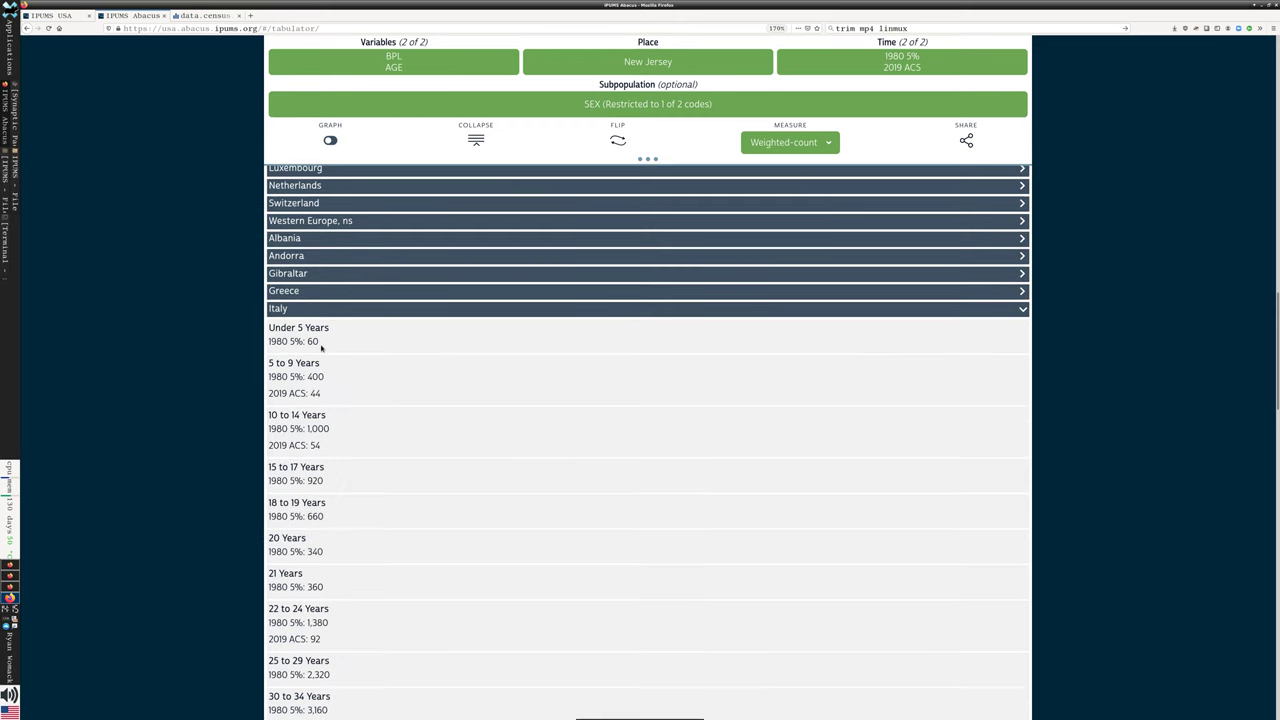
scroll(388, 393, down, 5)
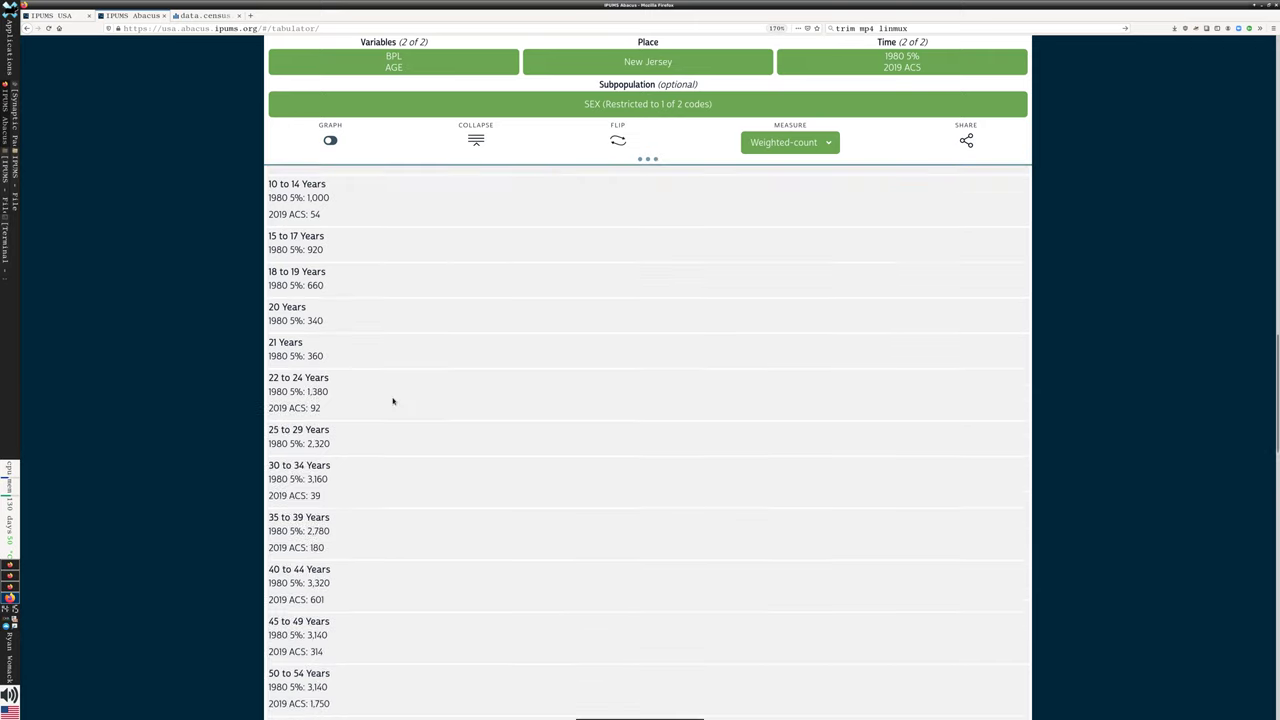
scroll(394, 403, down, 7)
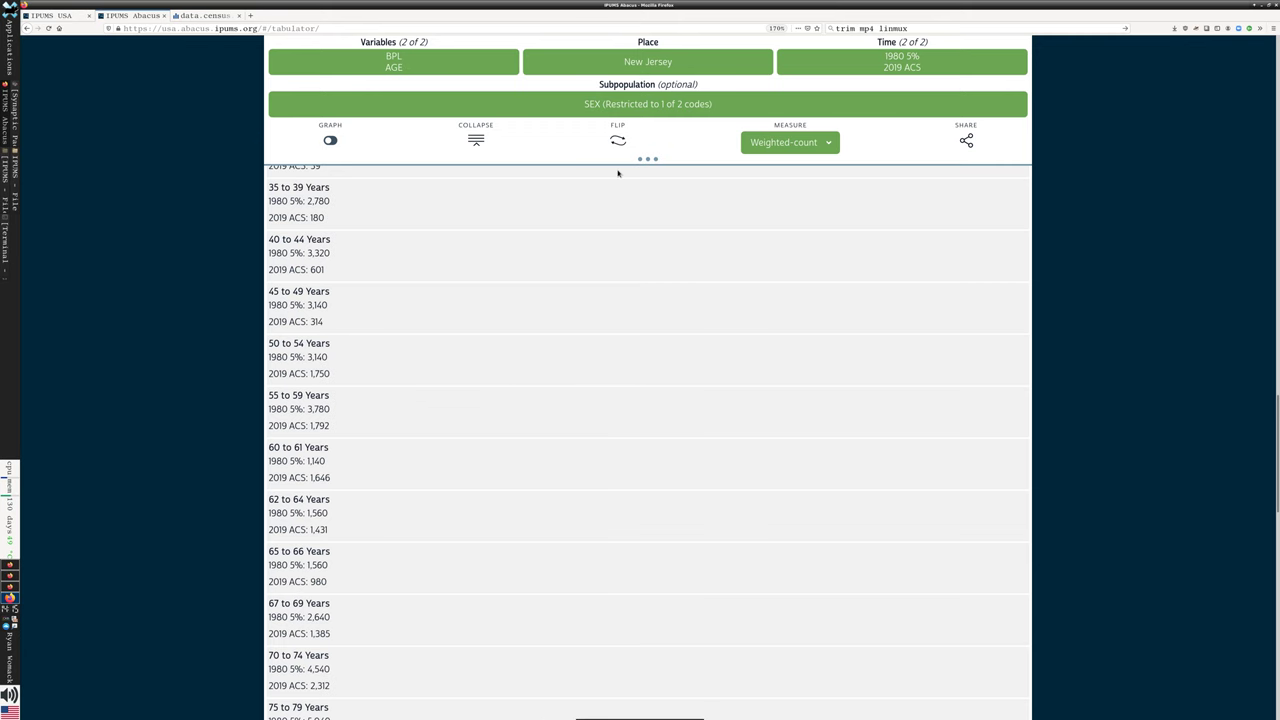
scroll(662, 172, up, 3)
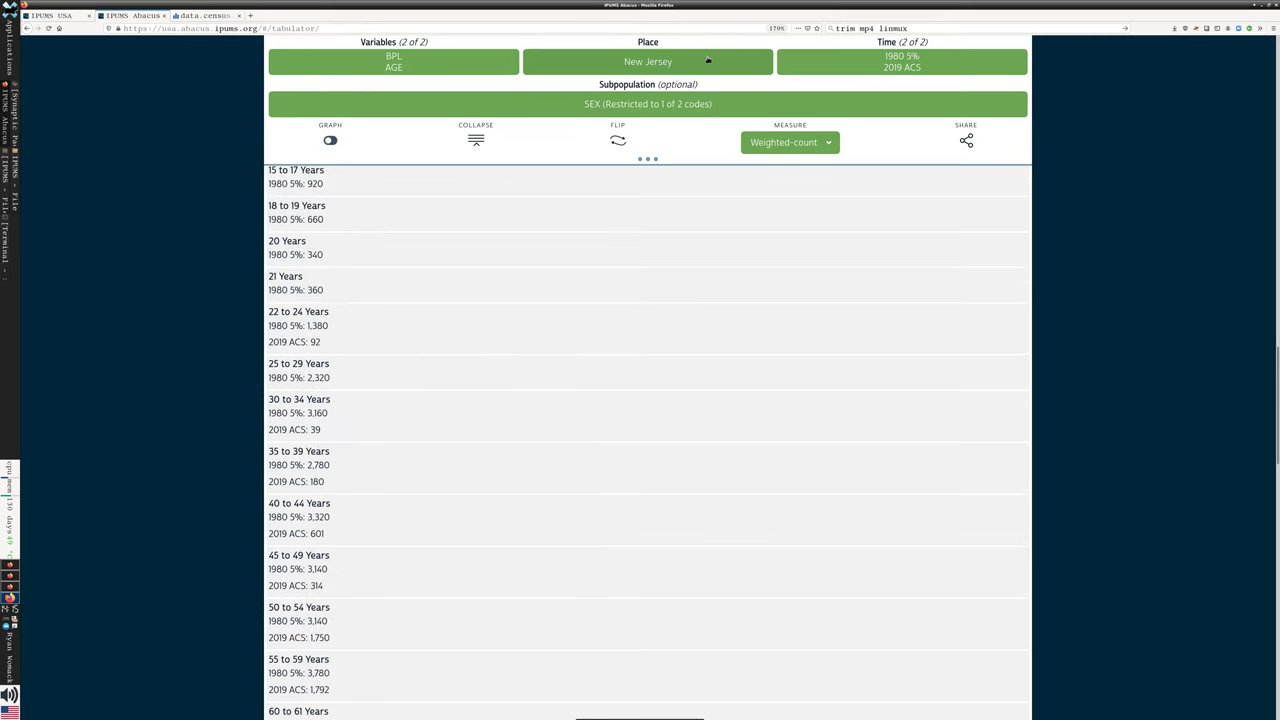
scroll(721, 214, up, 3)
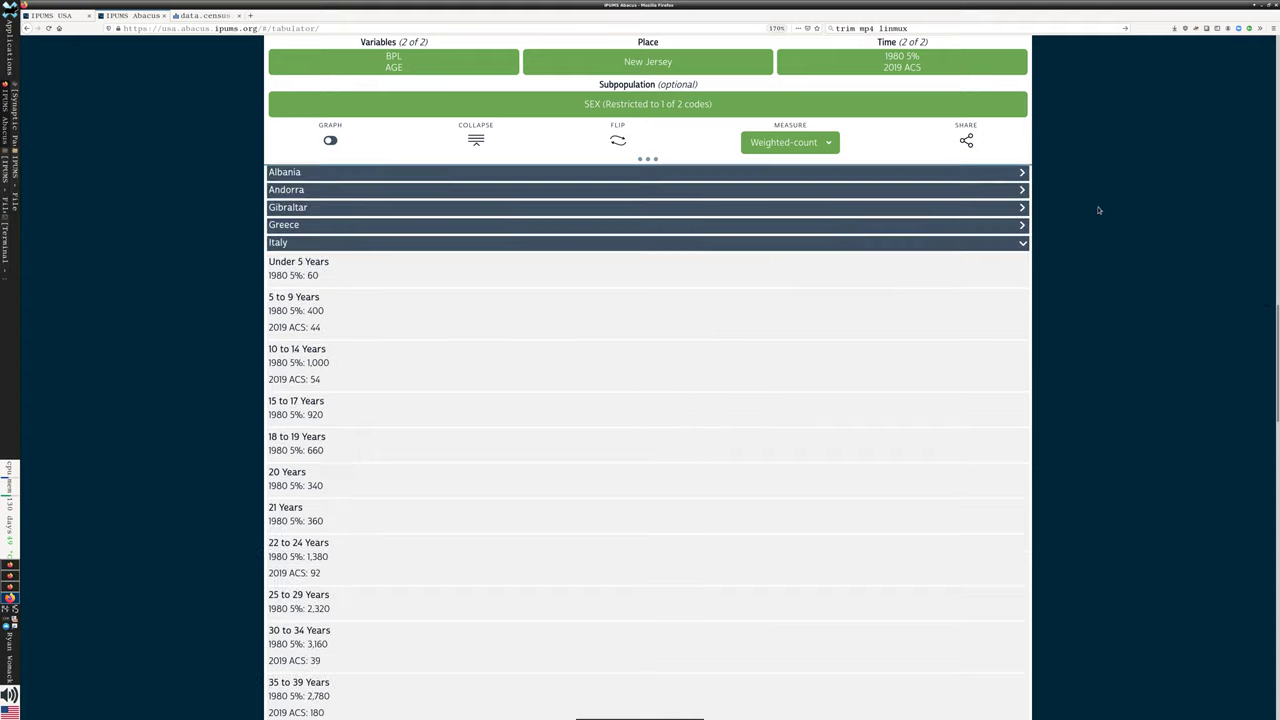
scroll(1100, 212, up, 10)
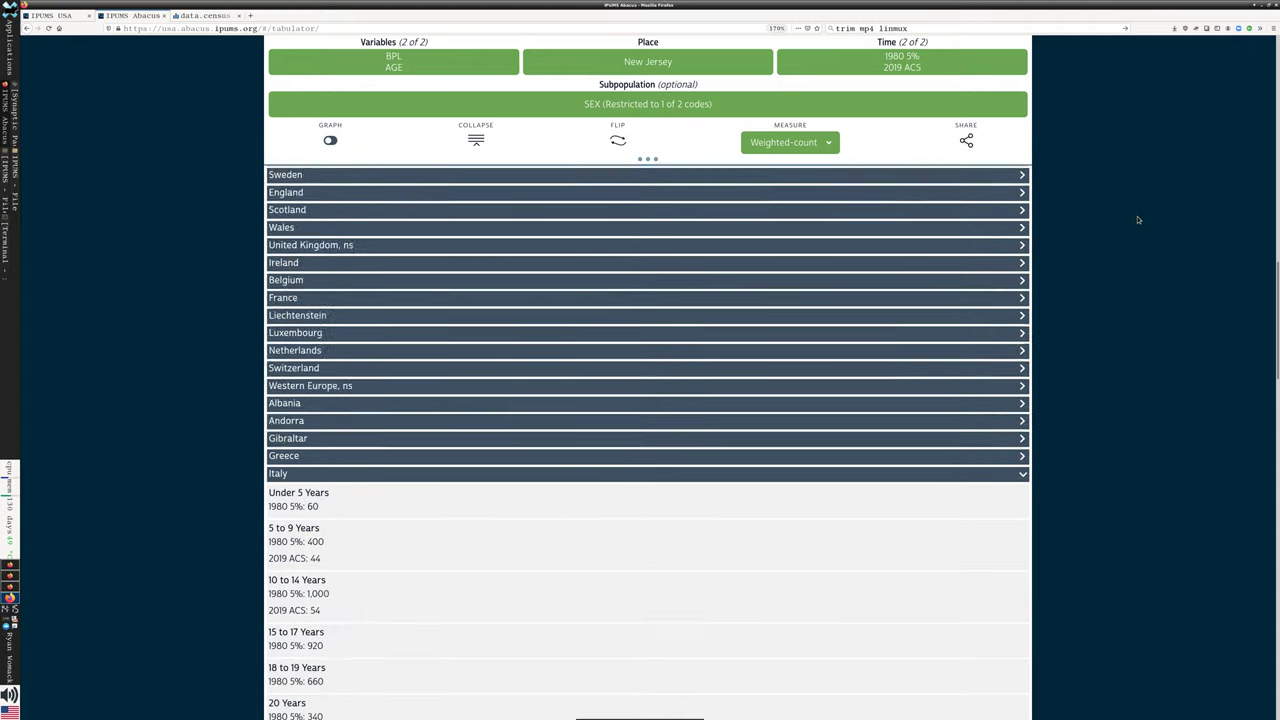
scroll(1133, 213, up, 5)
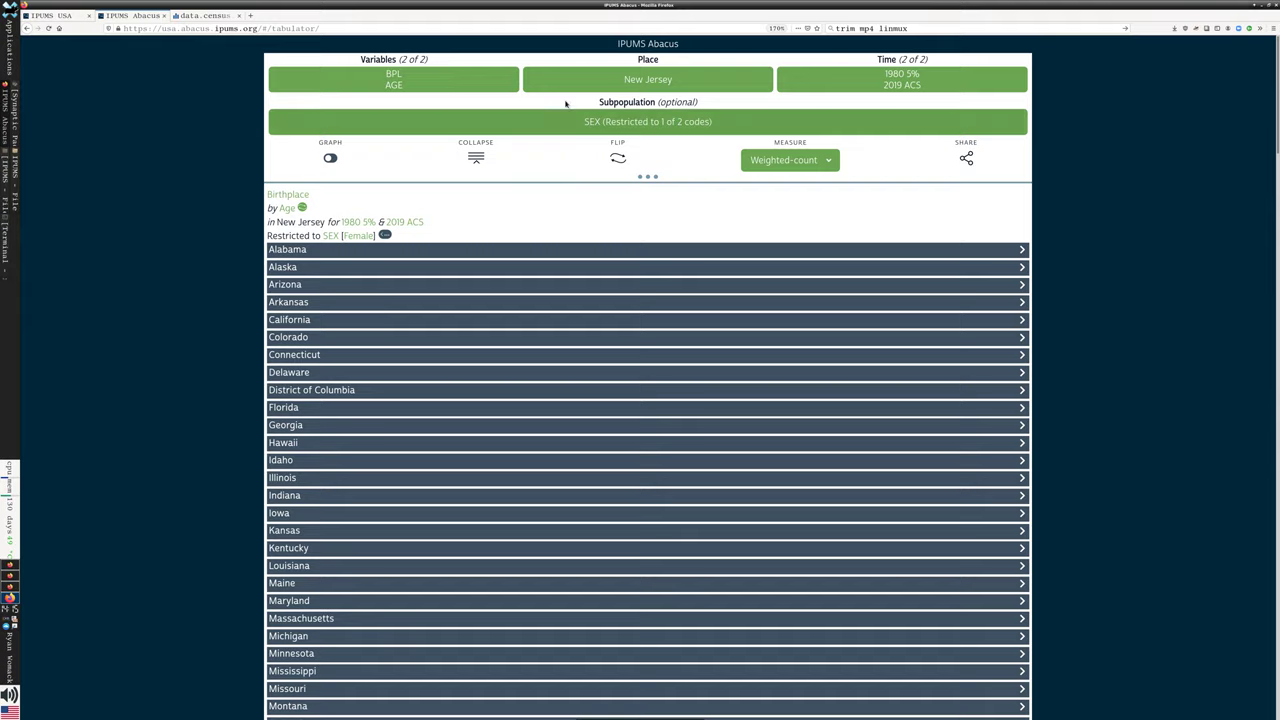
Reopen the variable selection page showing BPL and AGE as the chosen variables
click(493, 80)
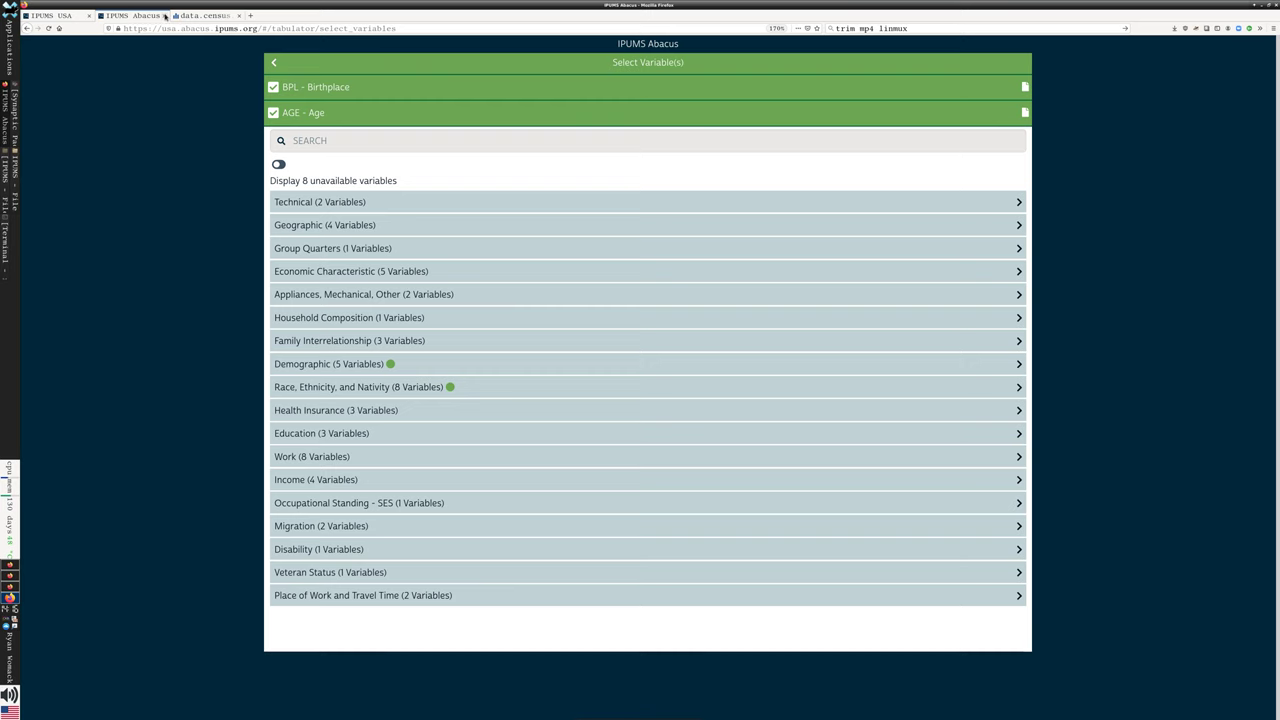
Switch back to the IPUMS USA tab showing the Online Data Analysis System page
click(47, 16)
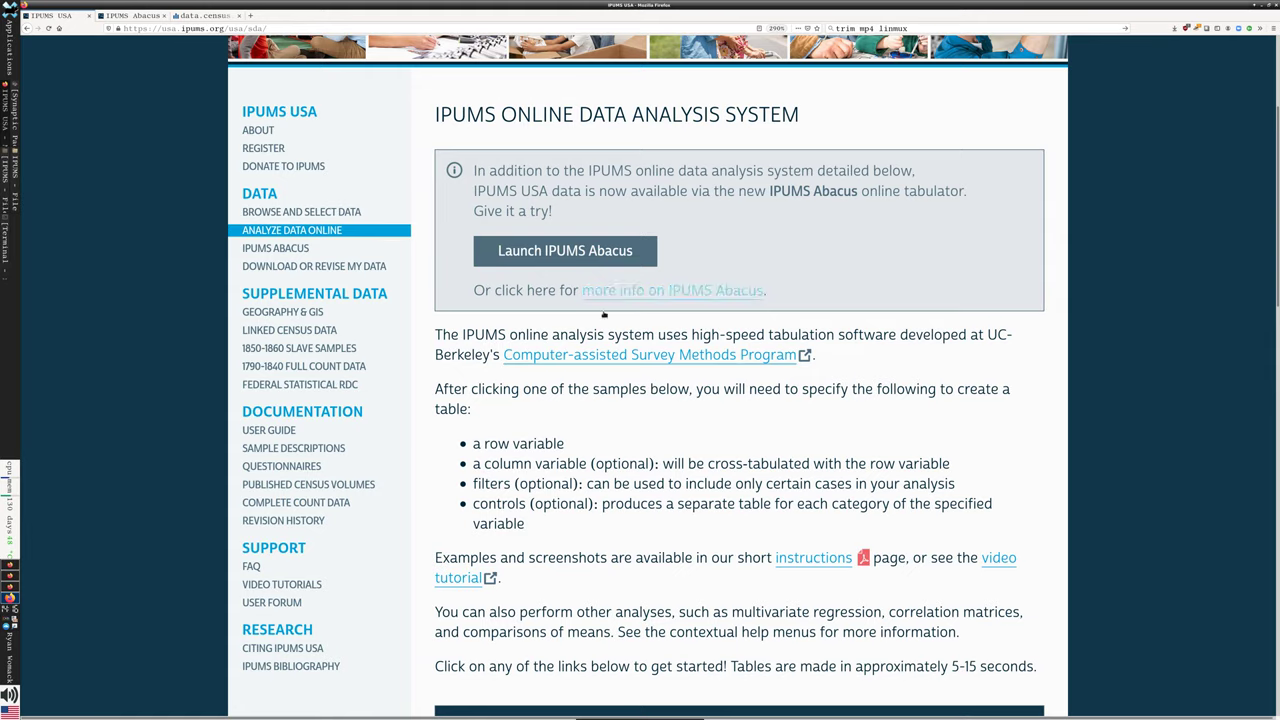